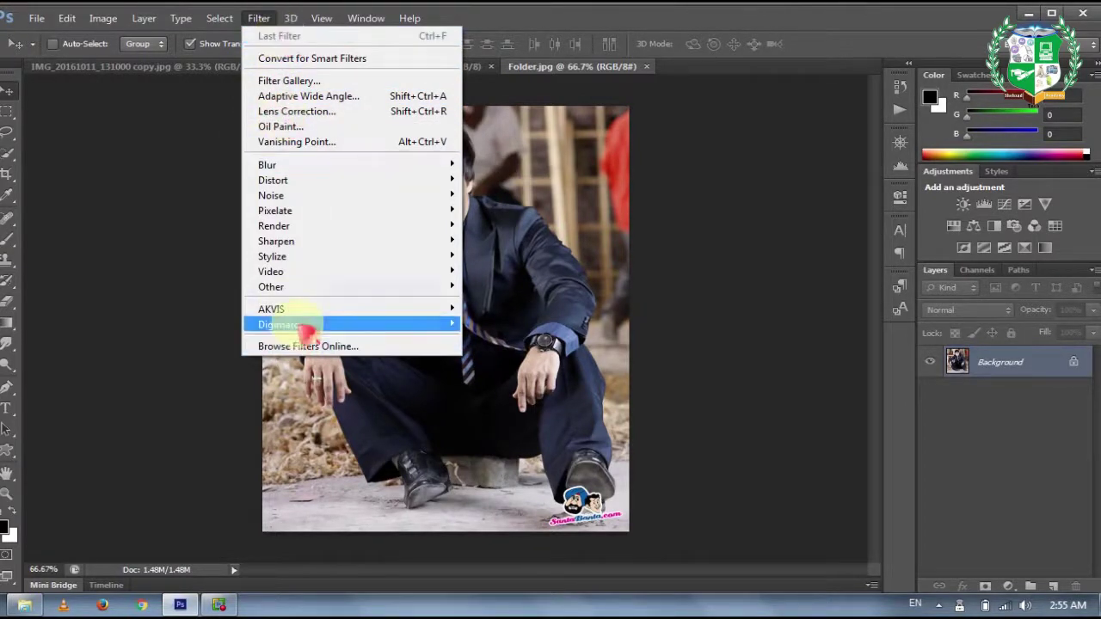
pyautogui.moveTo(314, 245)
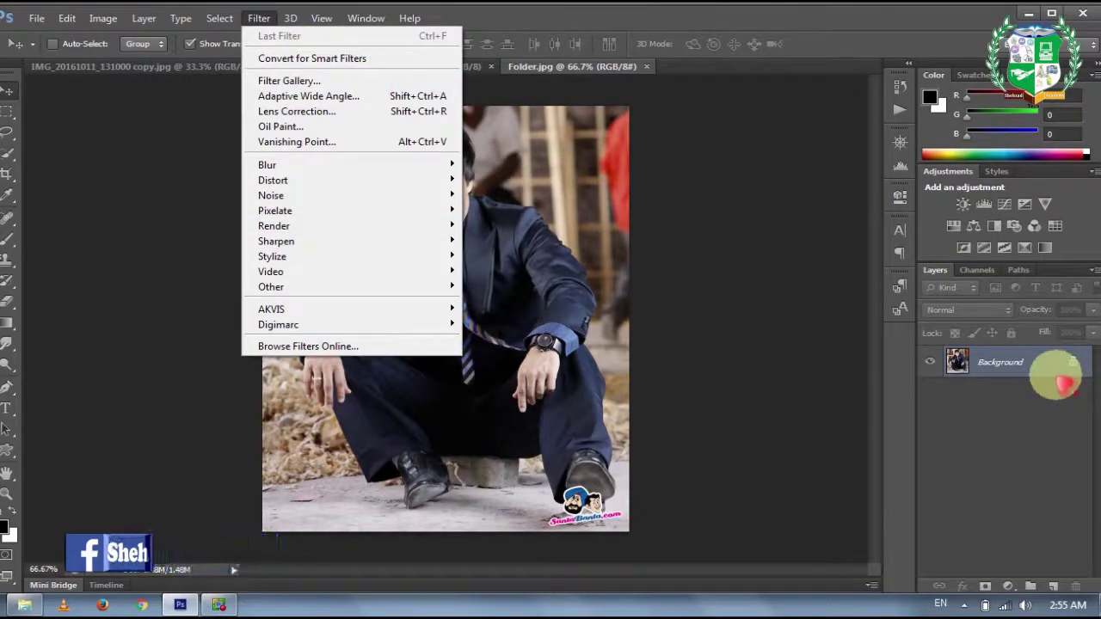
pyautogui.moveTo(218, 19)
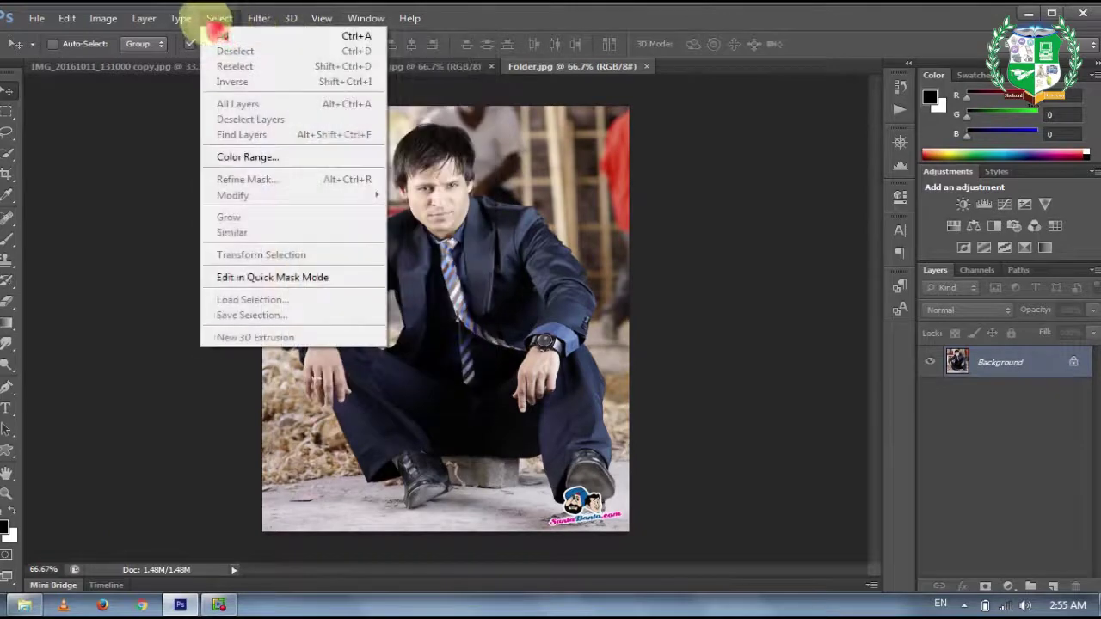
pyautogui.moveTo(258, 21)
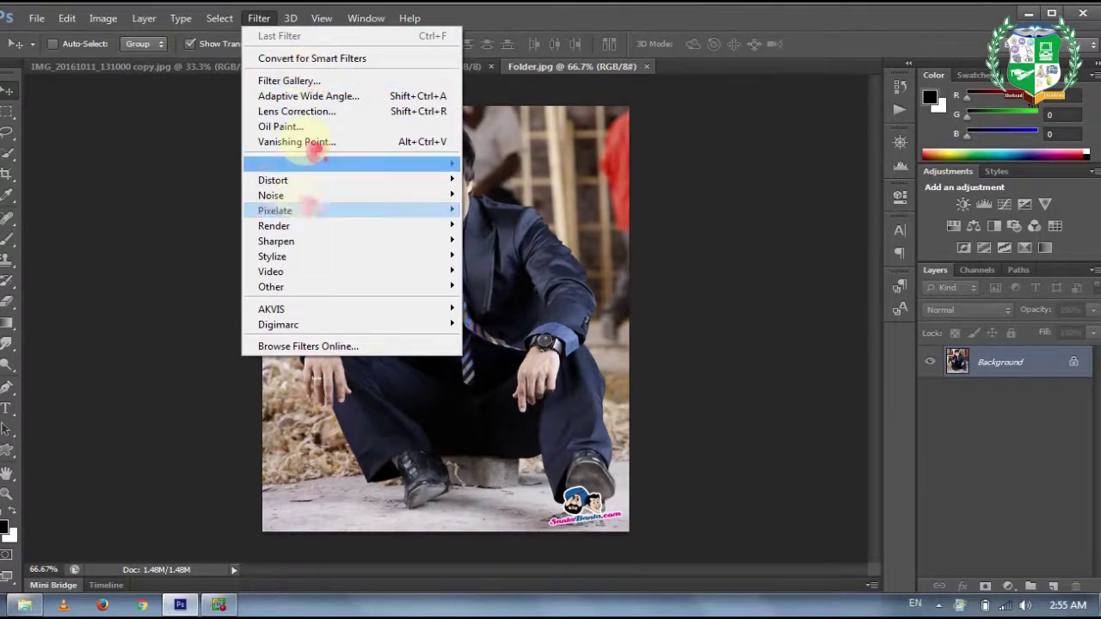
pyautogui.moveTo(311, 181)
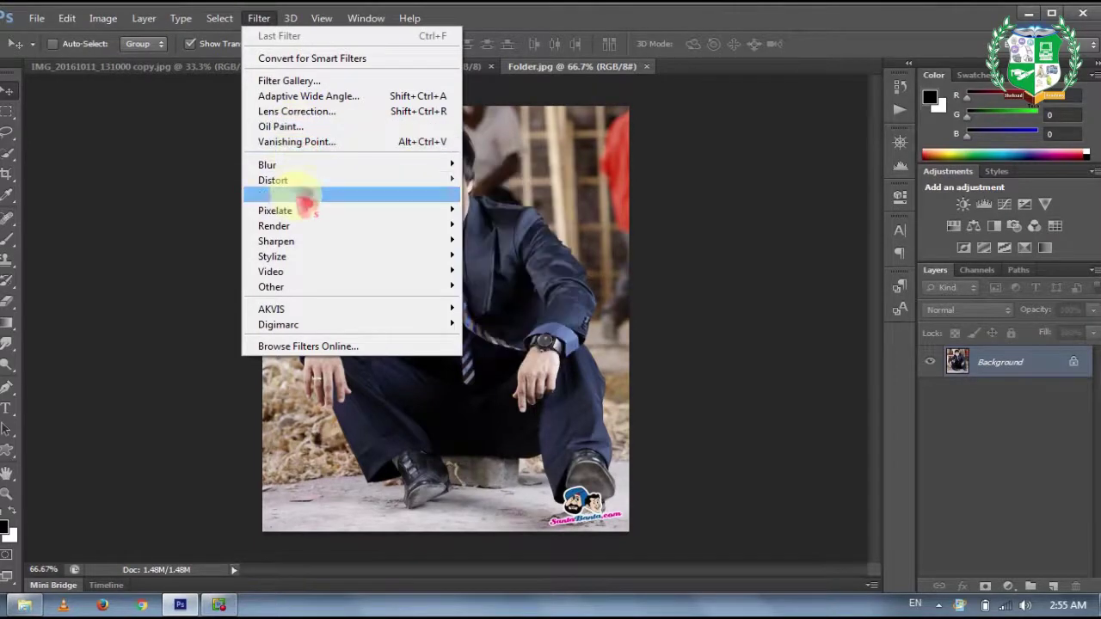
# Preview Artistic effects including Fresco, Paint Daubs and Cutout on the photo in the Filter Gallery, and cancel without applying any.
pyautogui.click(290, 81)
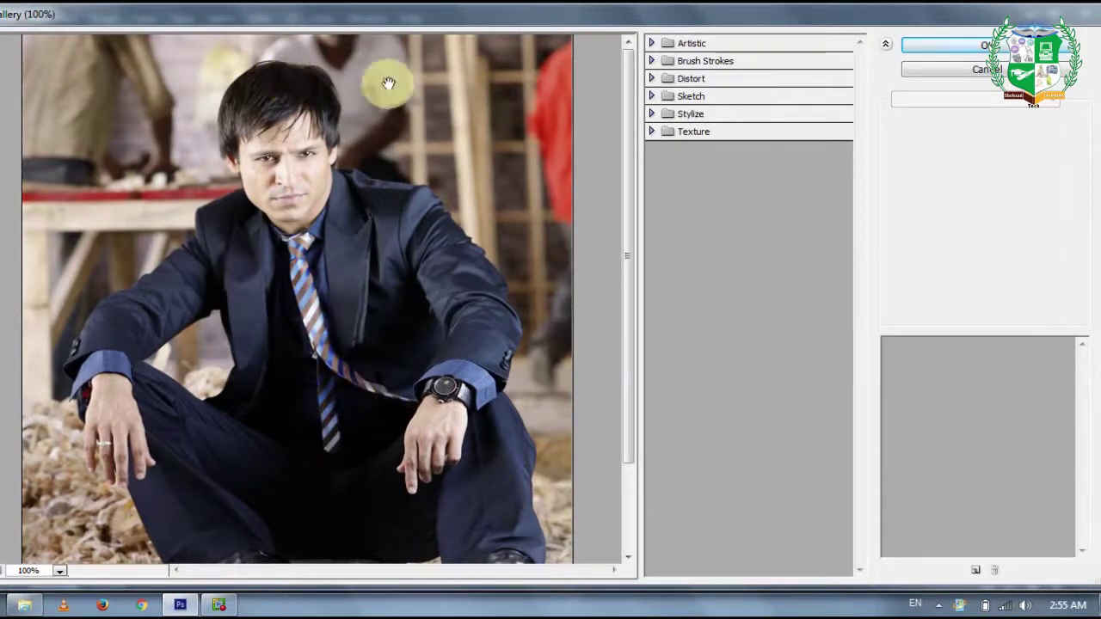
pyautogui.click(668, 44)
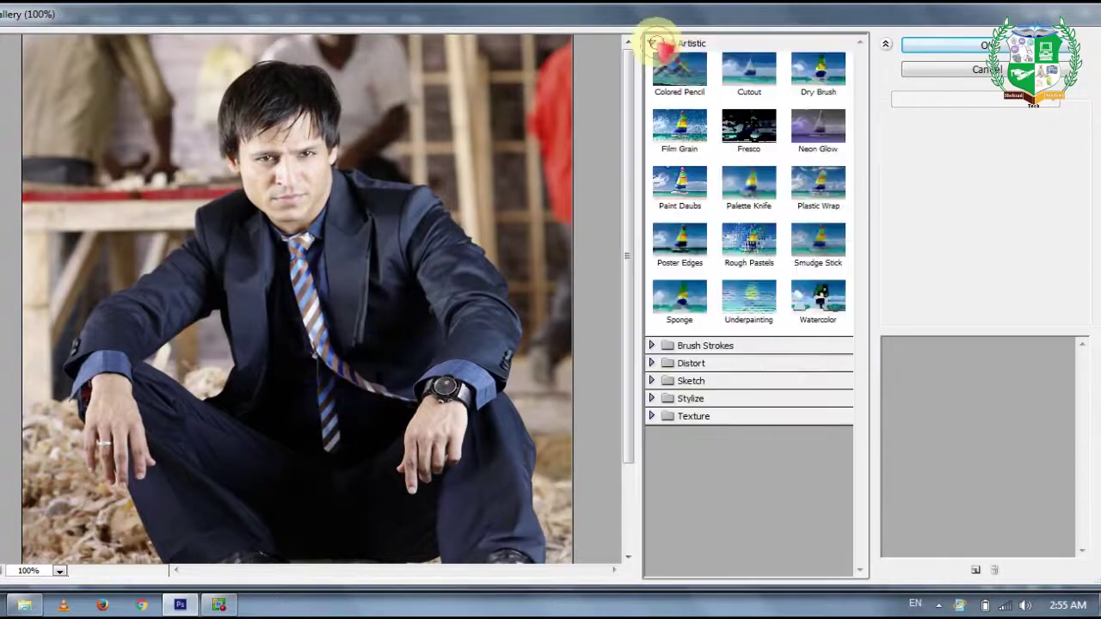
pyautogui.click(679, 129)
pyautogui.click(746, 134)
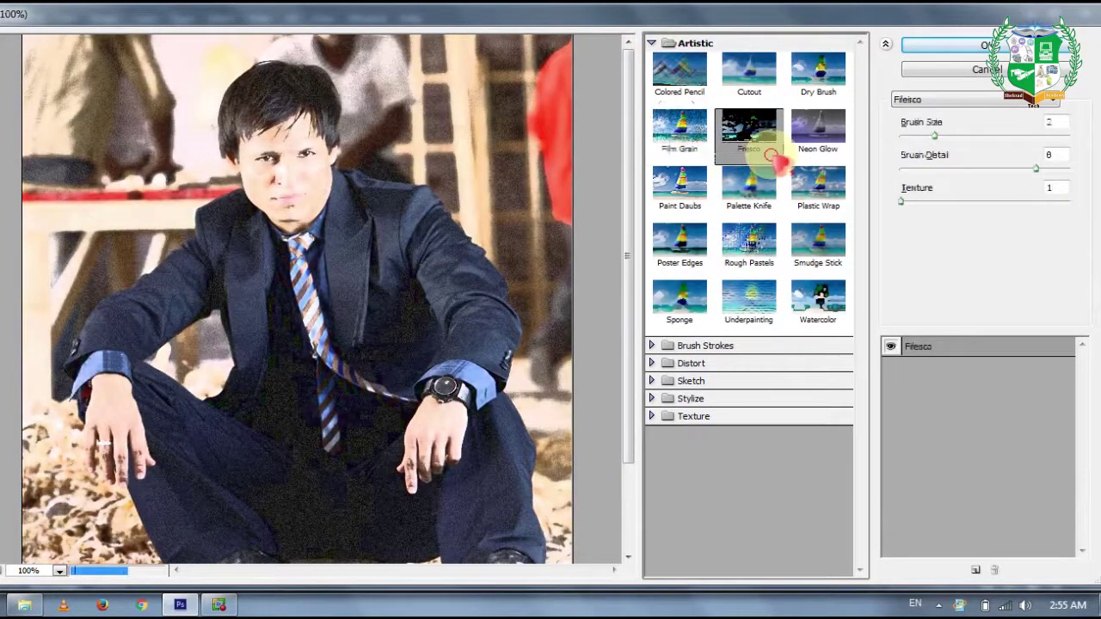
pyautogui.click(753, 185)
pyautogui.click(680, 183)
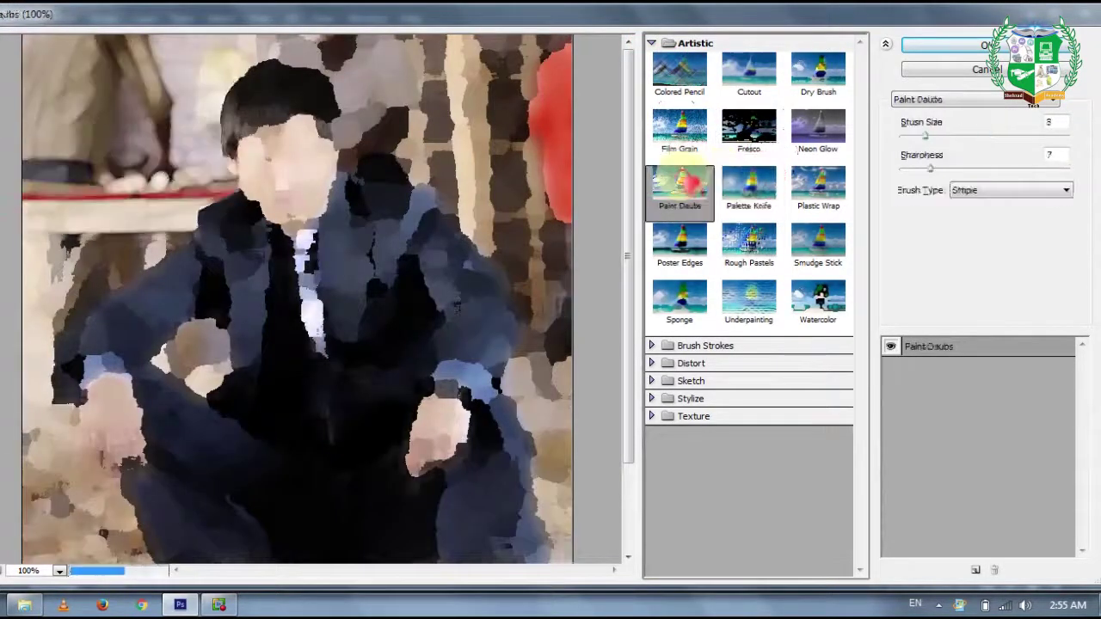
pyautogui.click(680, 131)
pyautogui.click(688, 85)
pyautogui.click(748, 73)
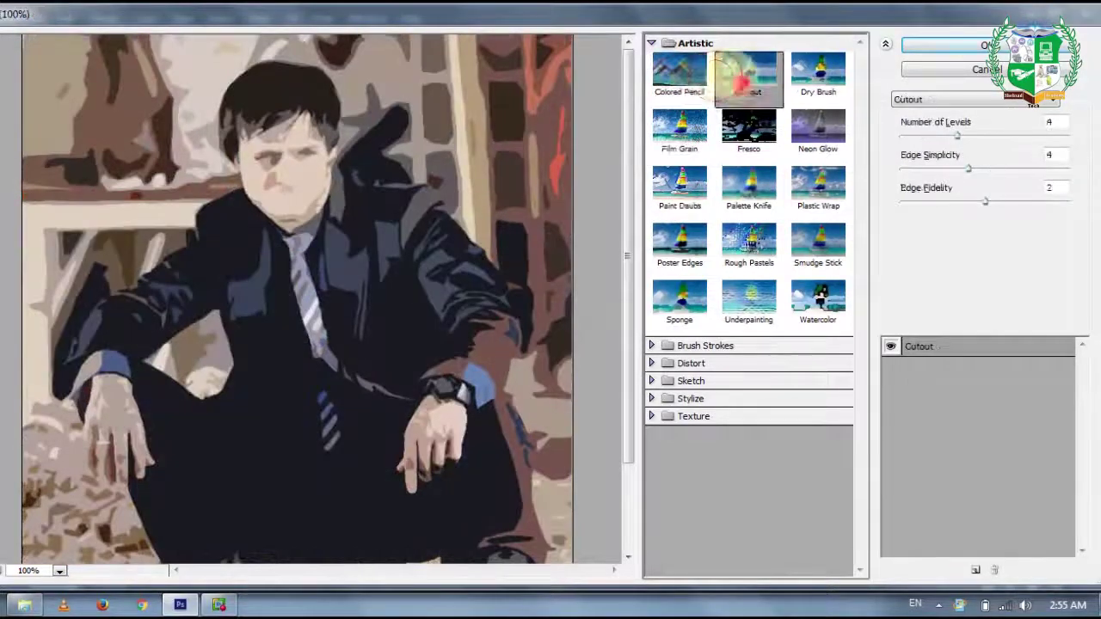
pyautogui.click(953, 70)
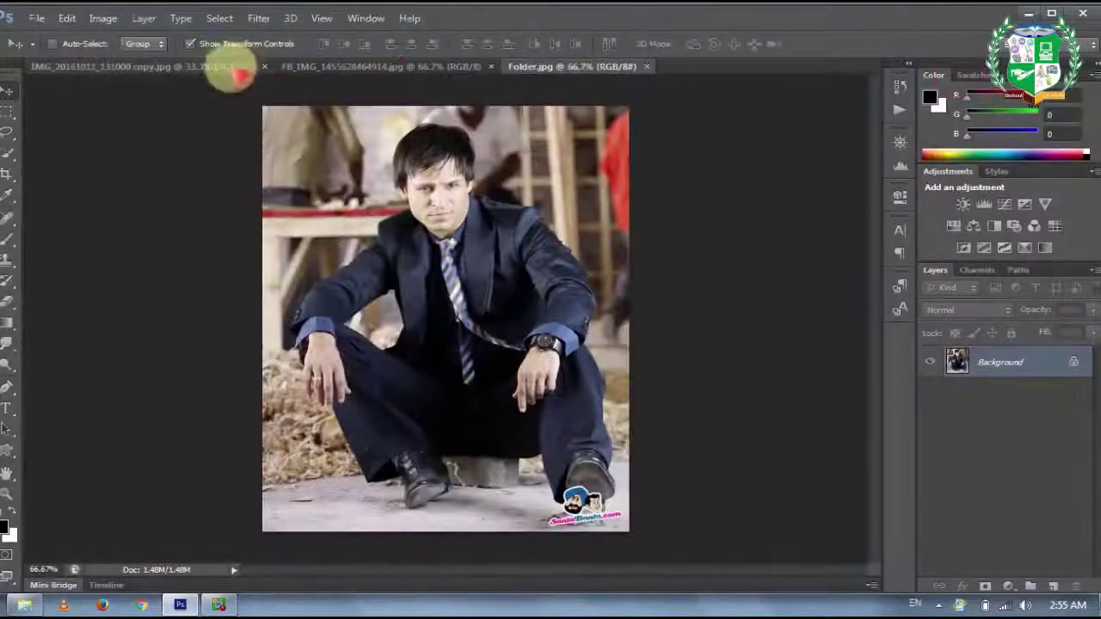
# Try placing constraint lines around the man's face in the Adaptive Wide Angle filter with Fisheye correction, and leave the filter.
pyautogui.click(259, 18)
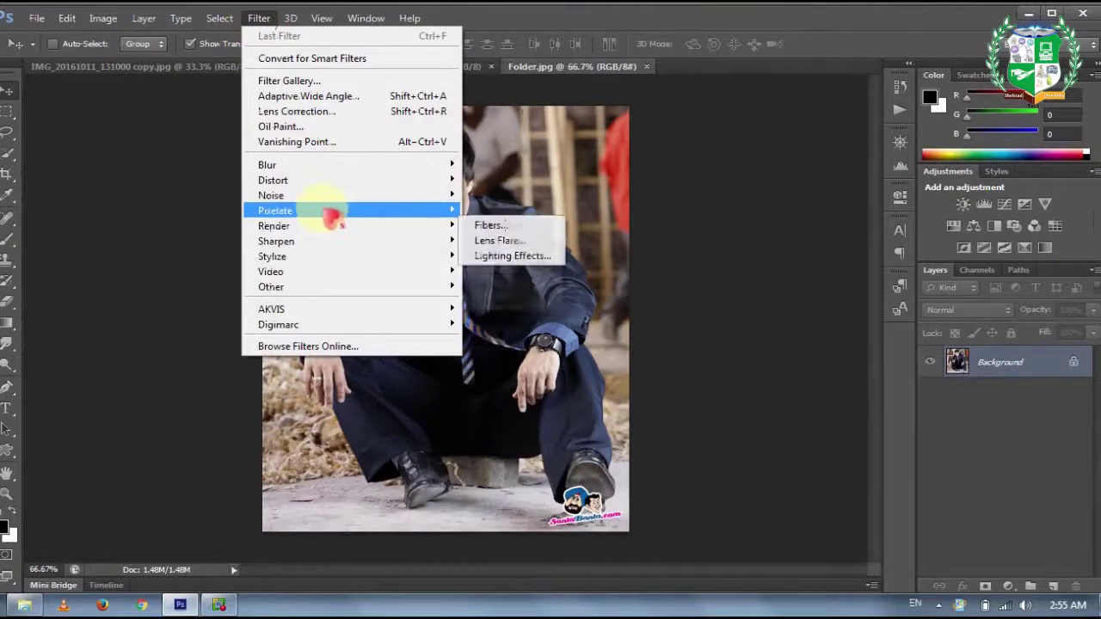
pyautogui.moveTo(341, 199)
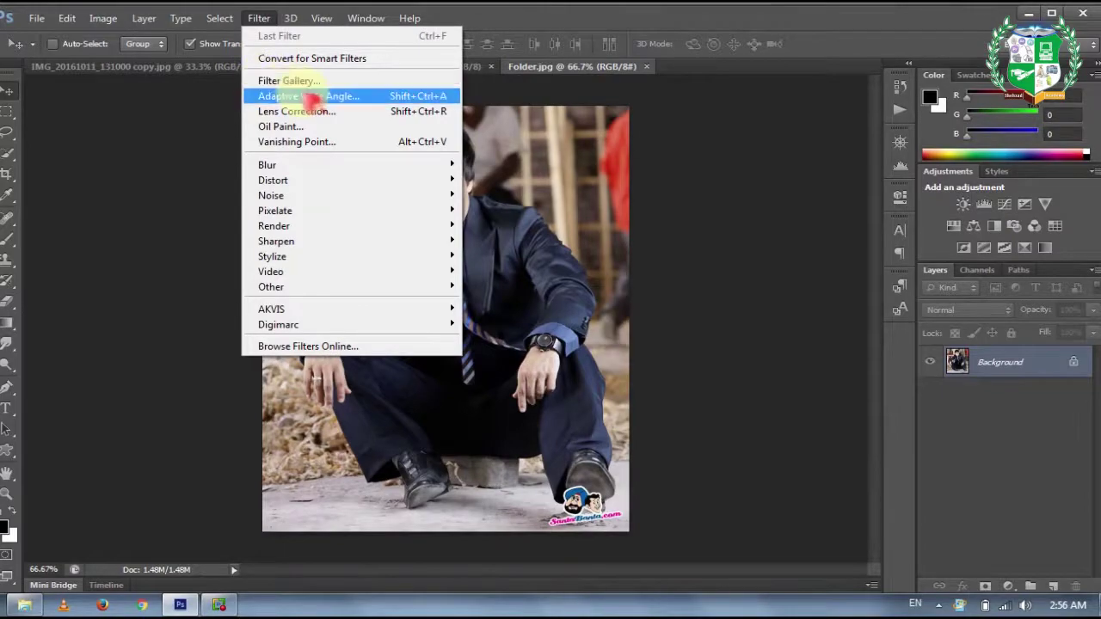
pyautogui.click(310, 96)
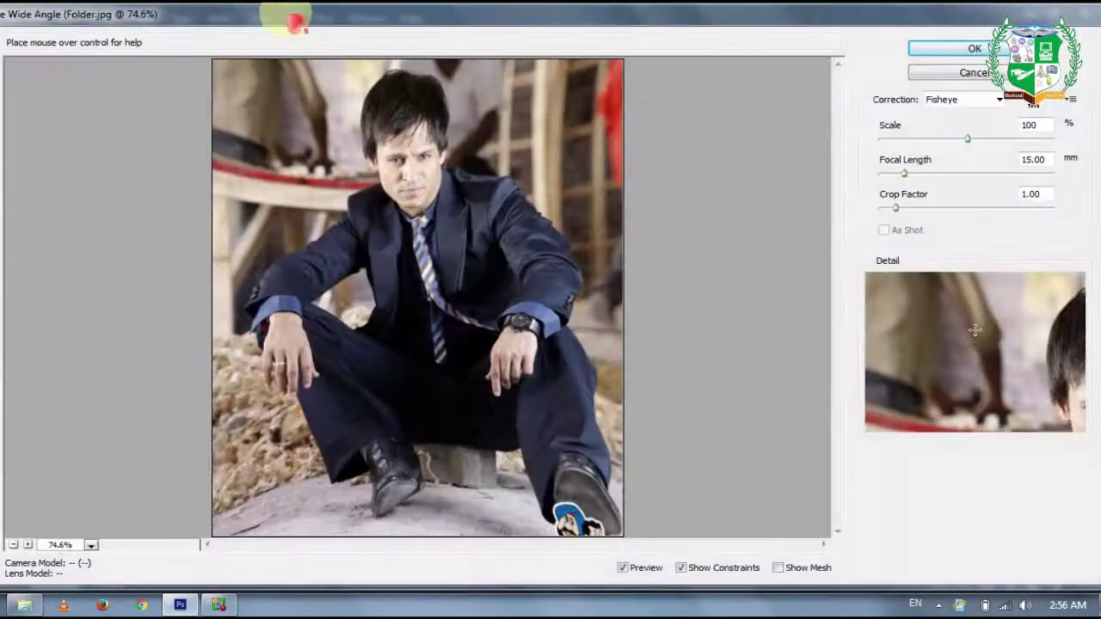
pyautogui.click(403, 149)
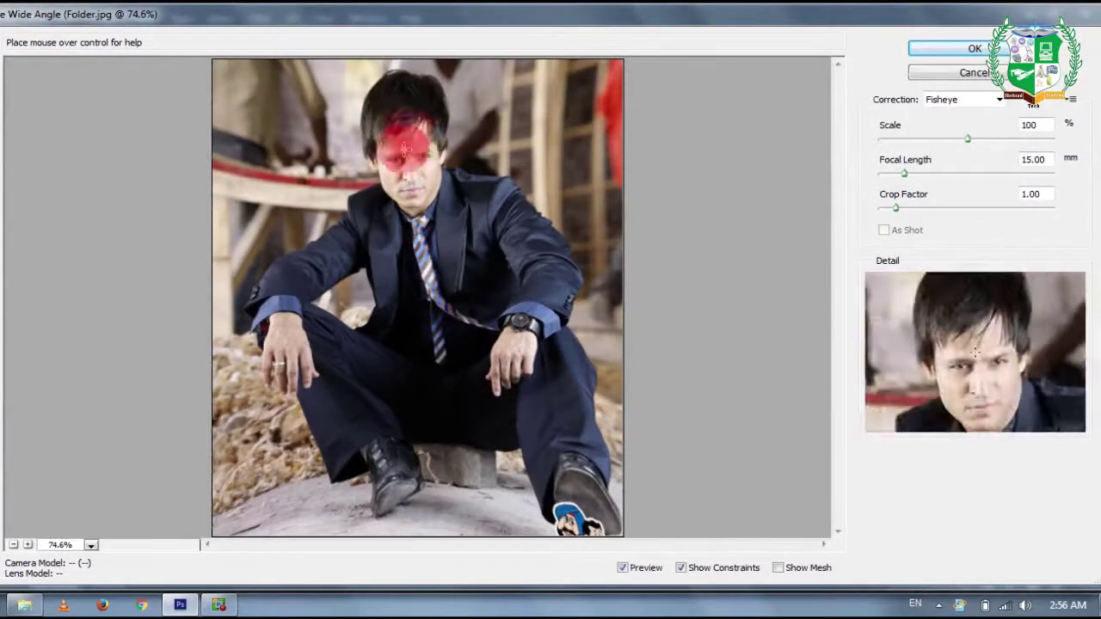
pyautogui.click(444, 149)
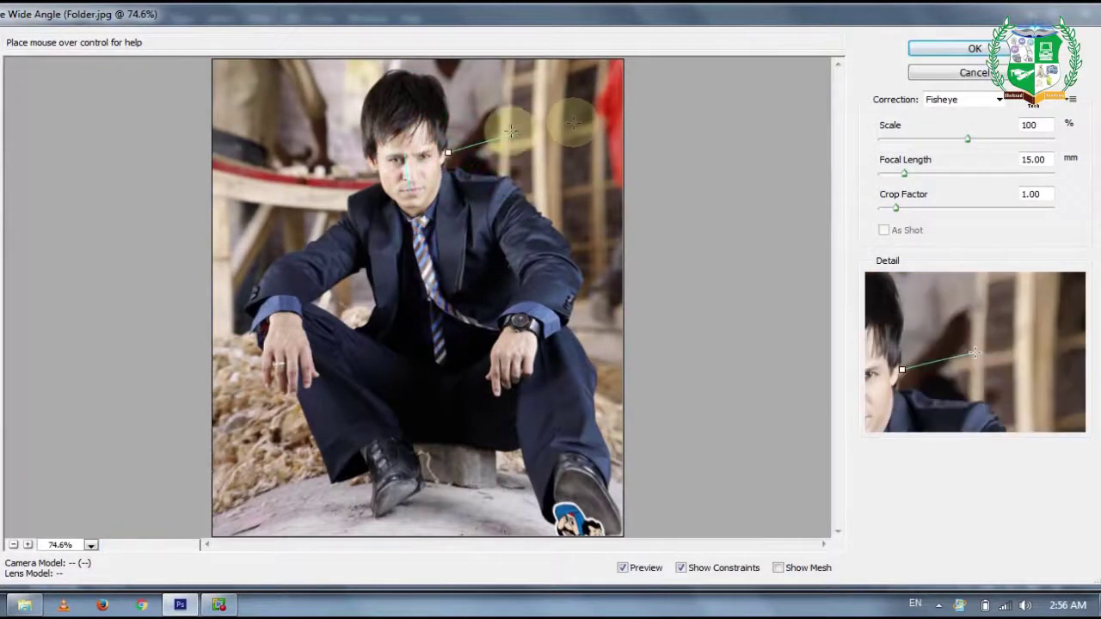
pyautogui.click(974, 49)
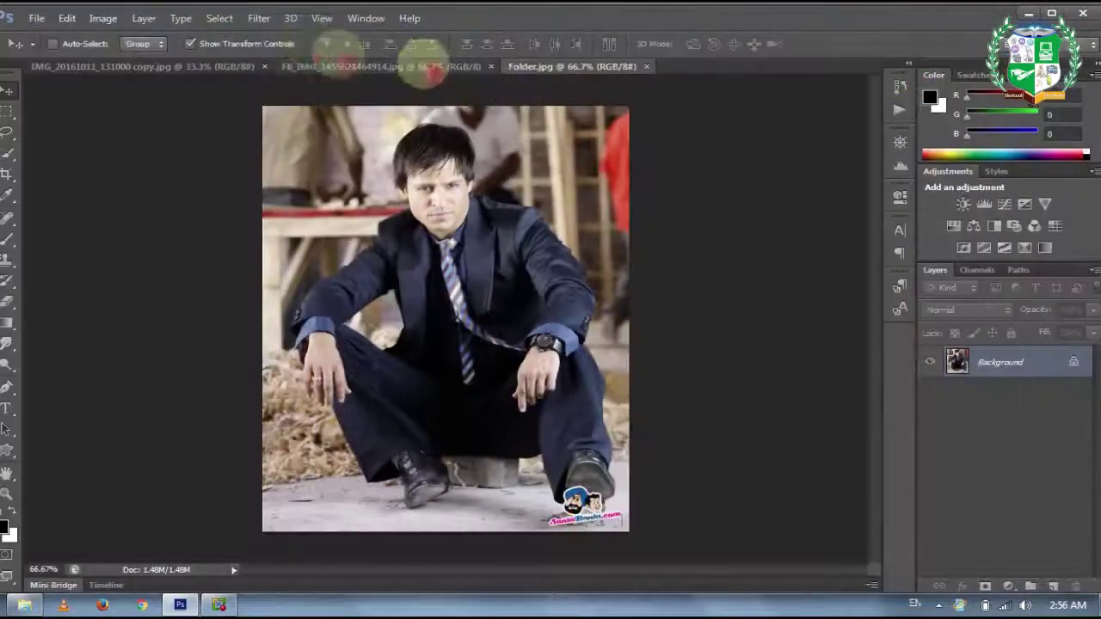
# Examine the photo and the Auto Correction options in the Lens Correction filter, and cancel without applying it.
pyautogui.click(257, 18)
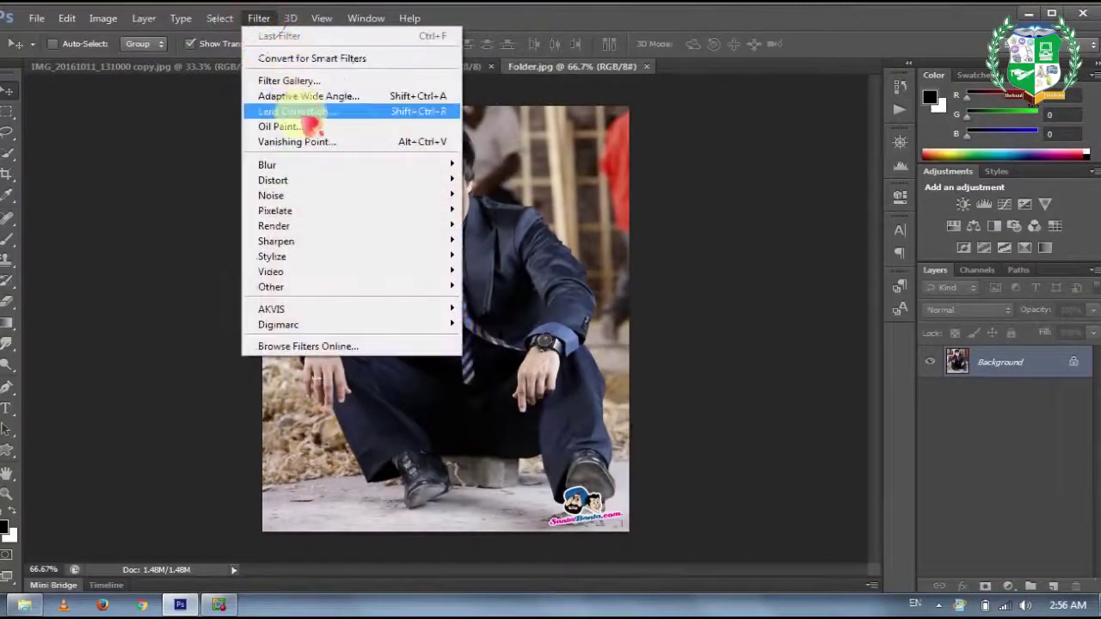
pyautogui.click(297, 112)
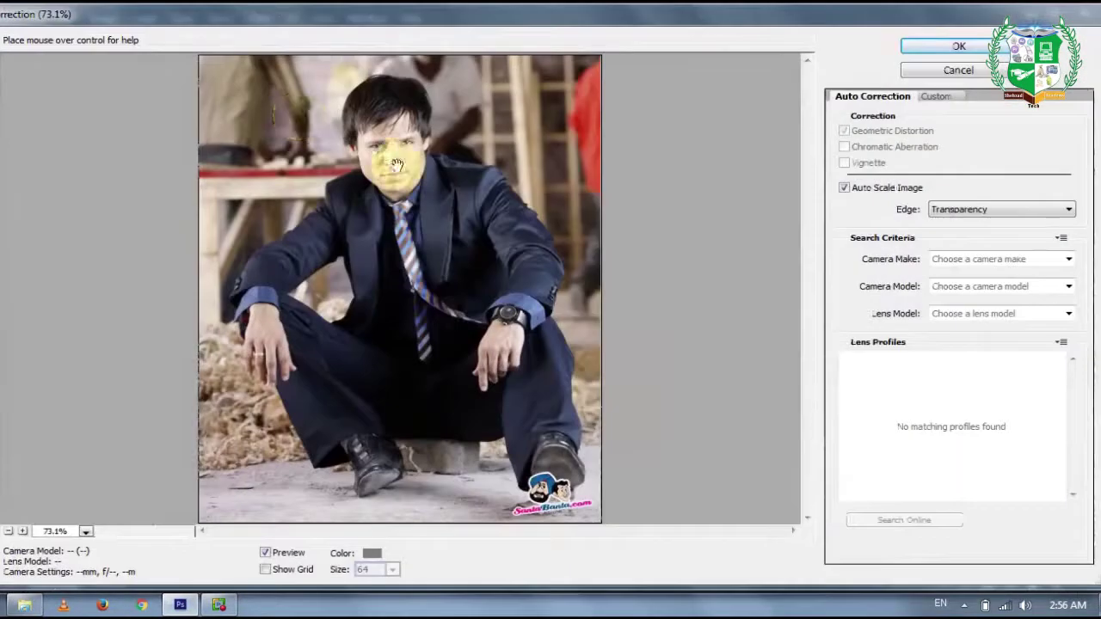
pyautogui.moveTo(397, 164); pyautogui.dragTo(433, 144)
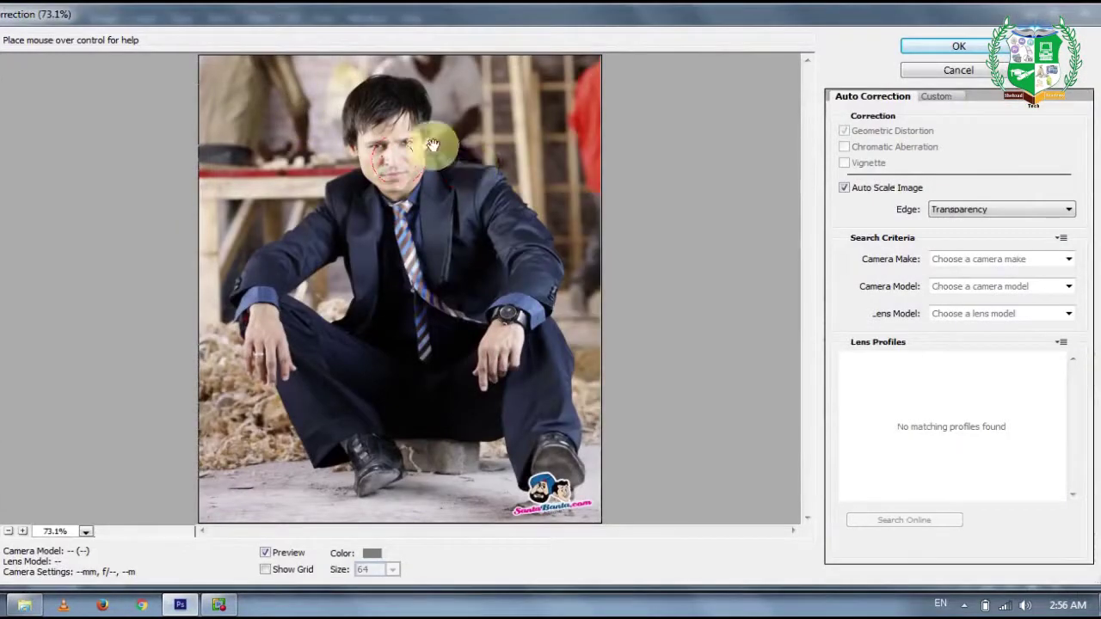
pyautogui.click(959, 71)
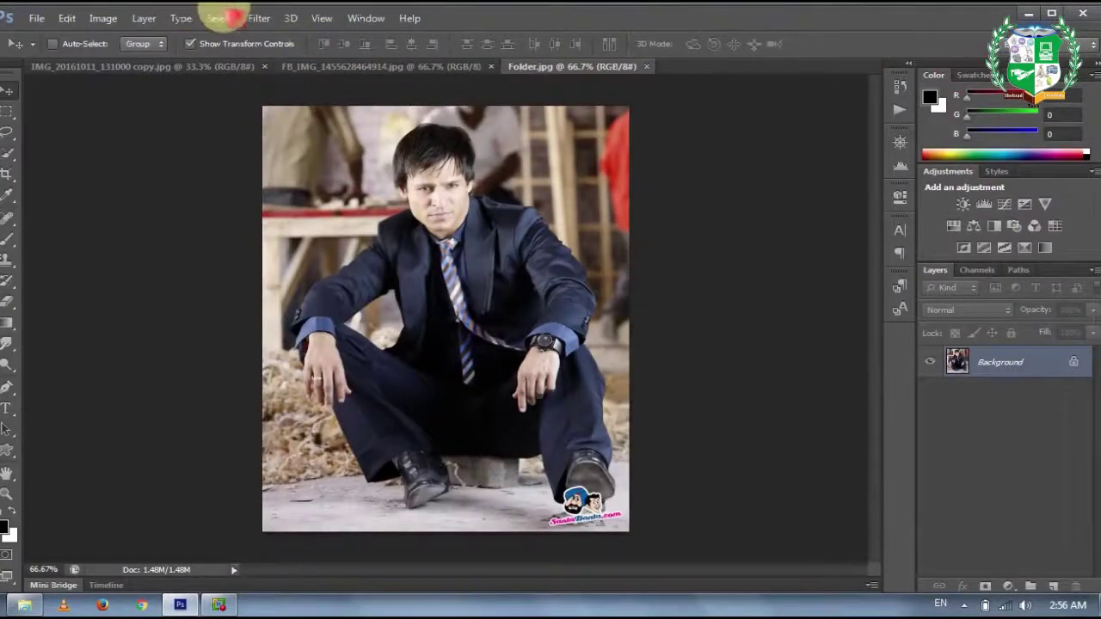
# Preview the Oil Paint filter on the photo with its existing brush and lighting settings, and cancel it.
pyautogui.click(259, 17)
pyautogui.moveTo(328, 234)
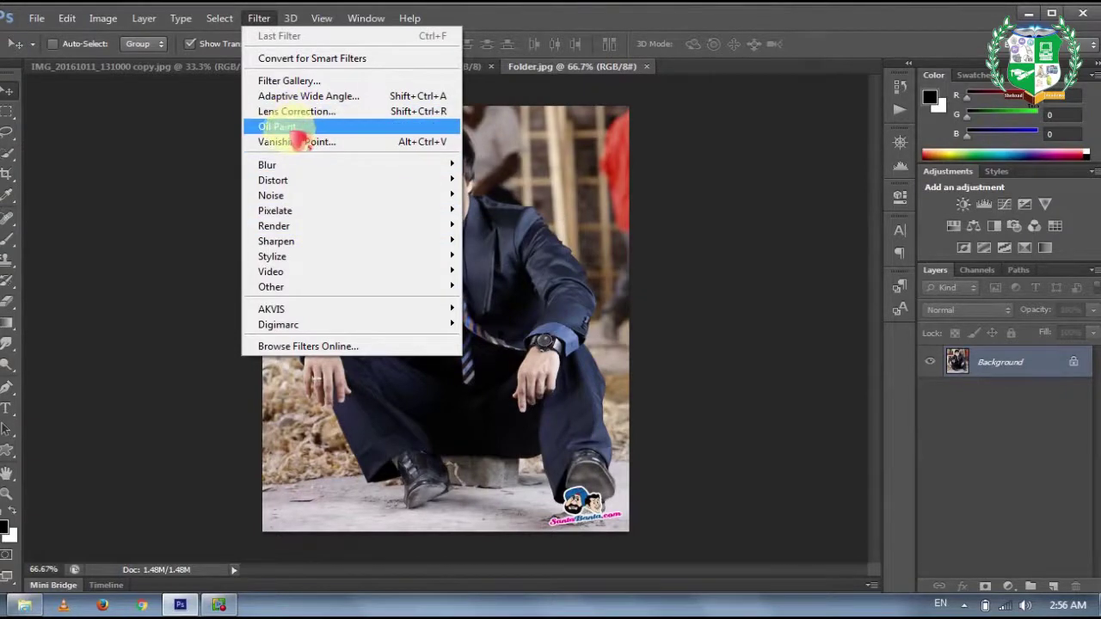
pyautogui.click(292, 129)
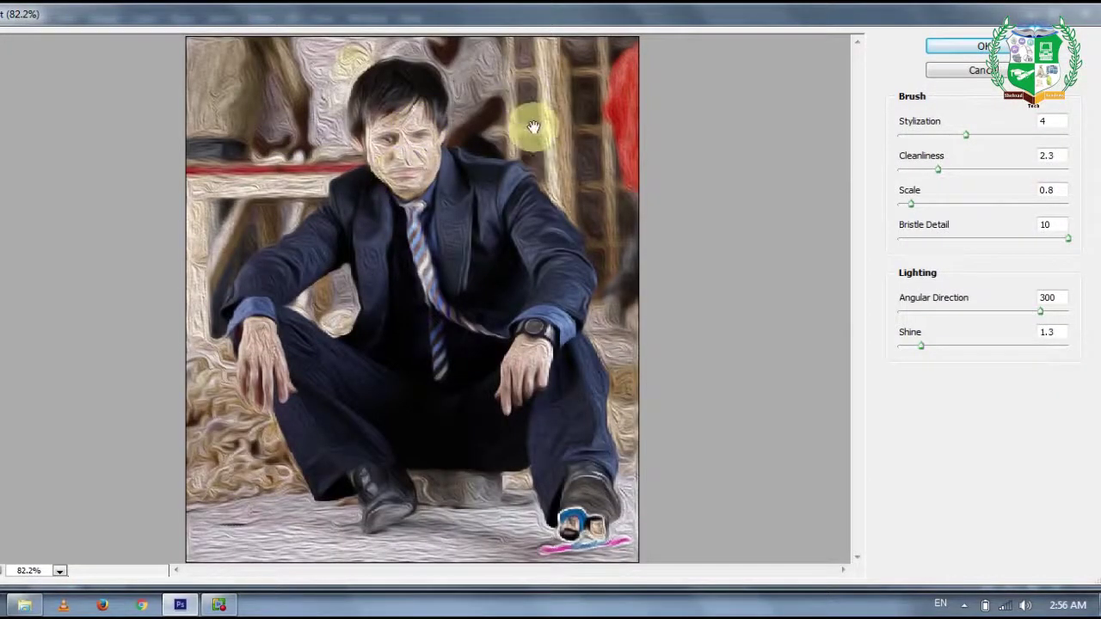
pyautogui.click(962, 70)
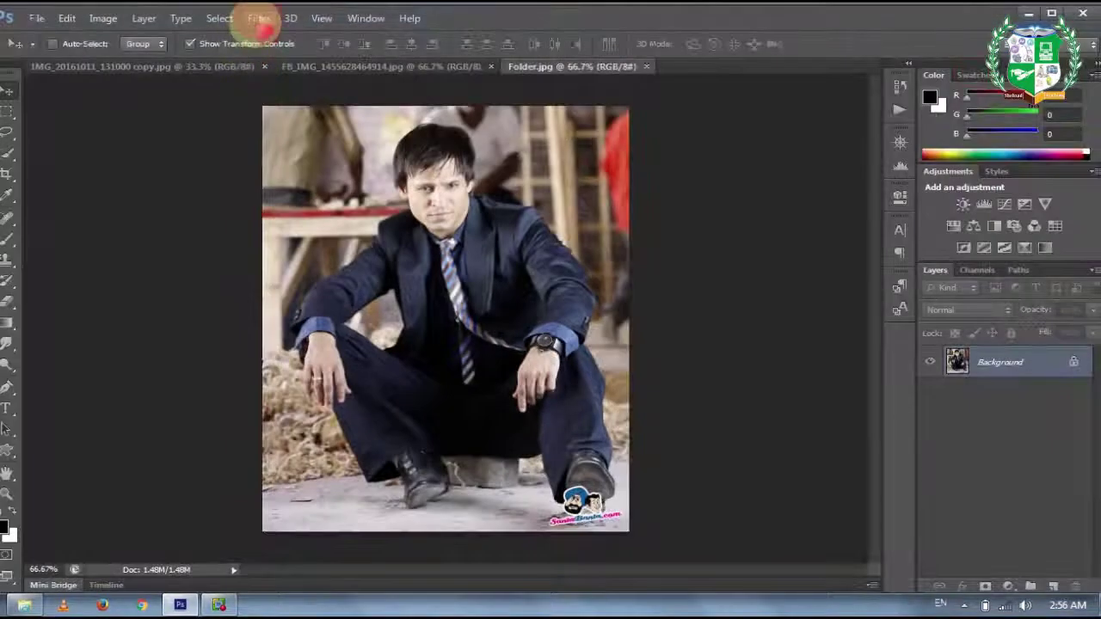
# Create a four-corner Vanishing Point plane over the man's face and chest, extend its two upper corners outward, and accept it.
pyautogui.click(258, 18)
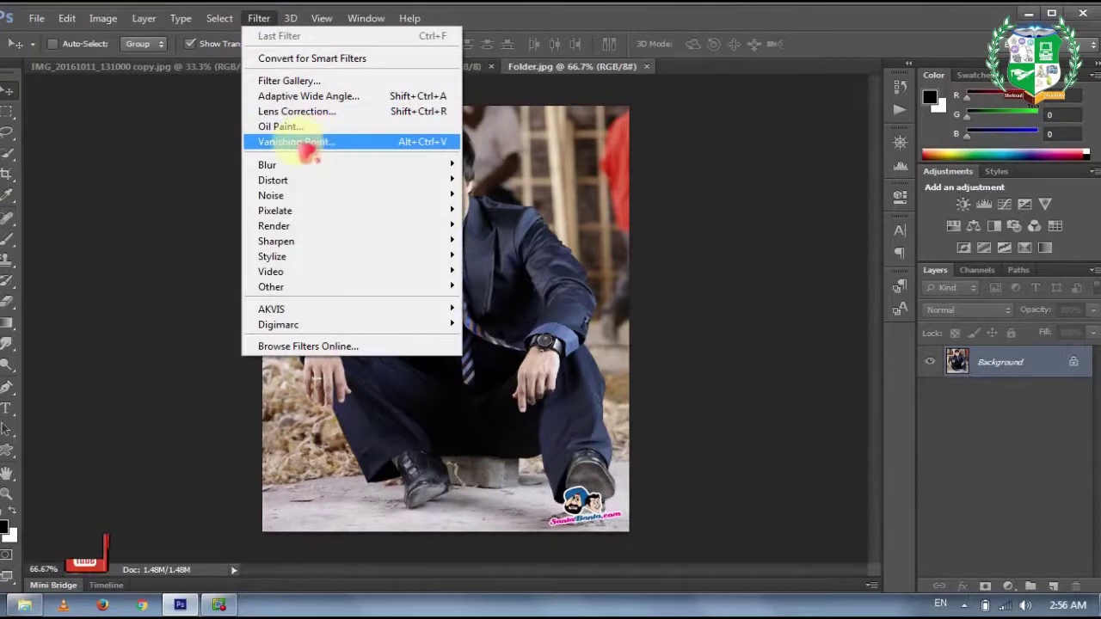
pyautogui.click(301, 142)
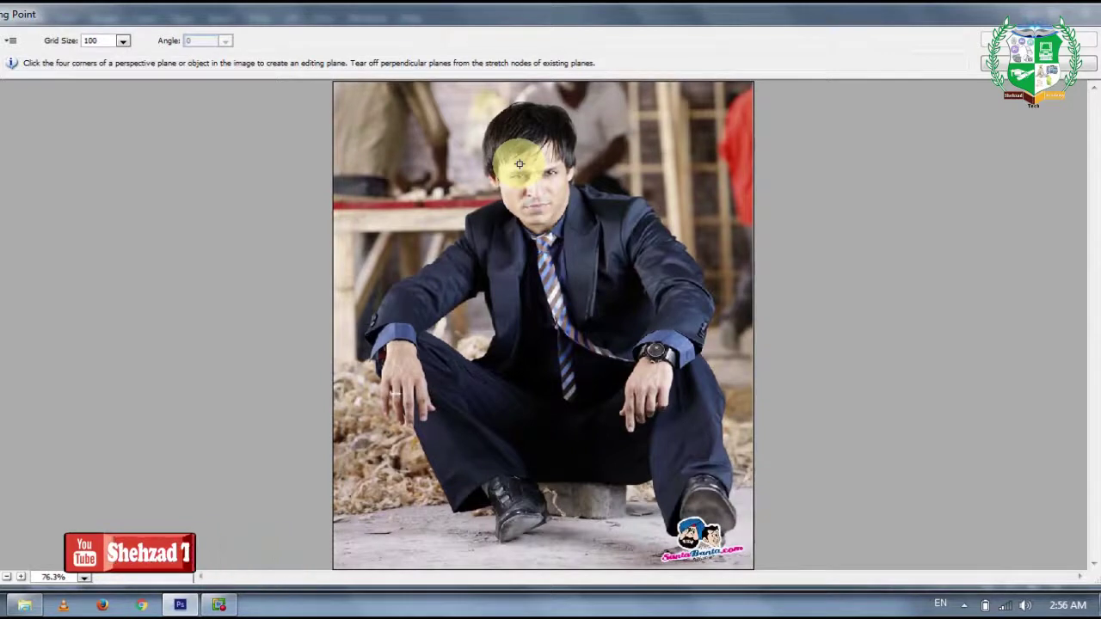
pyautogui.click(507, 194)
pyautogui.click(475, 216)
pyautogui.click(508, 187)
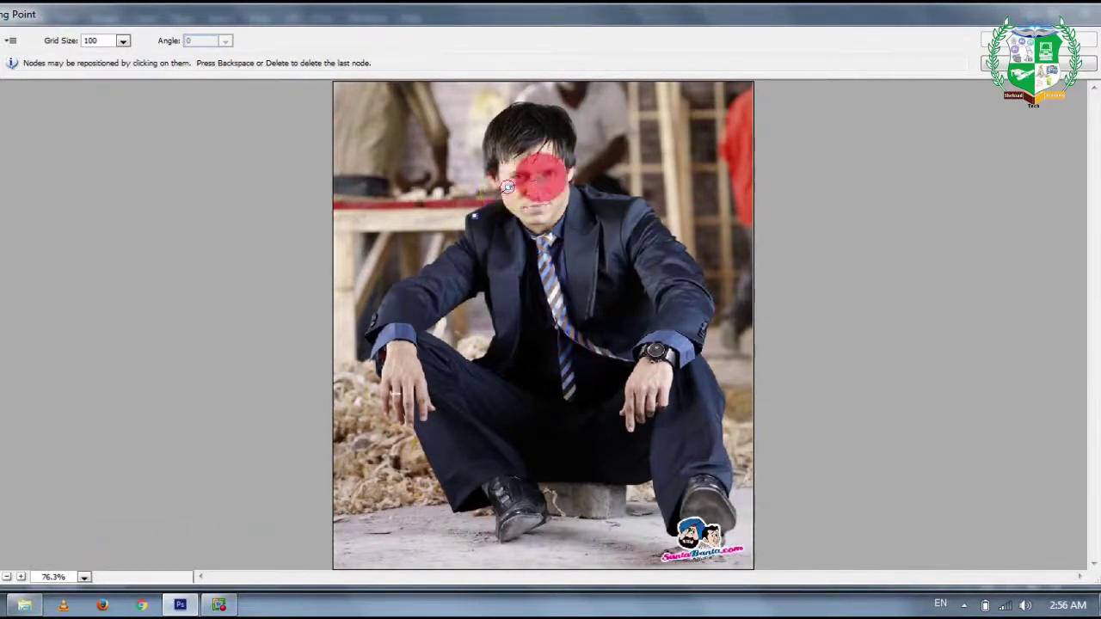
pyautogui.click(600, 235)
pyautogui.click(502, 295)
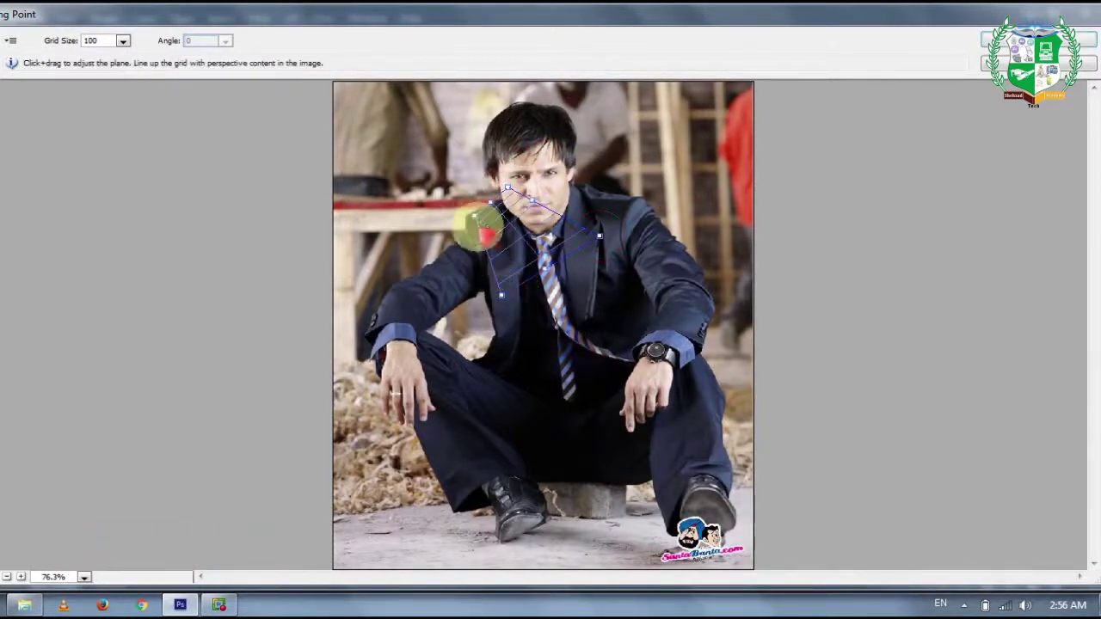
pyautogui.moveTo(481, 220); pyautogui.dragTo(427, 222)
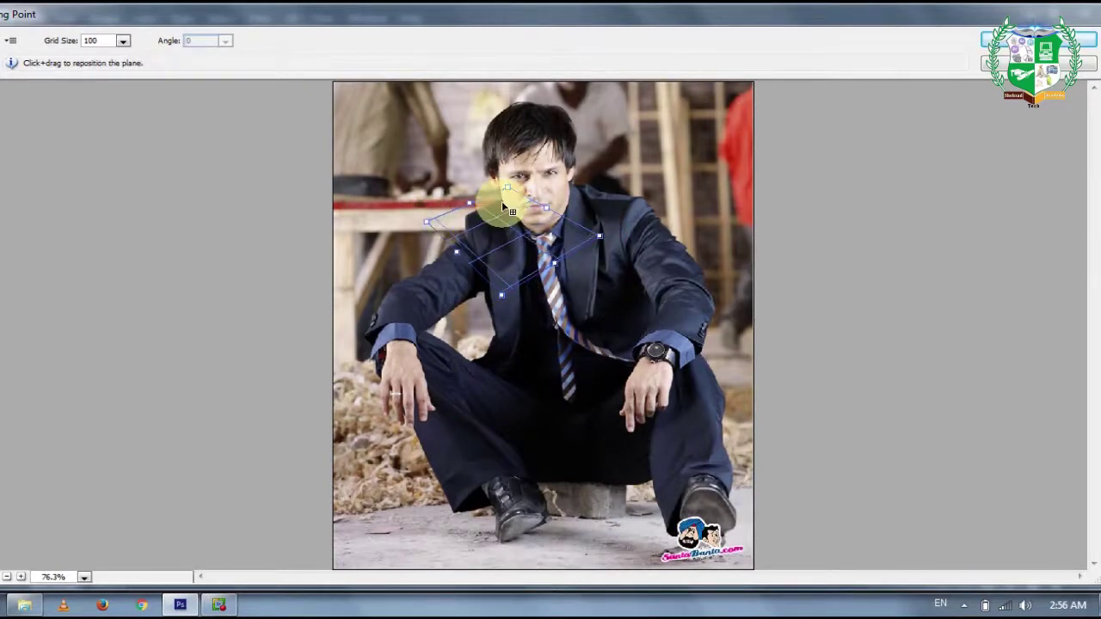
pyautogui.moveTo(508, 191); pyautogui.dragTo(505, 143)
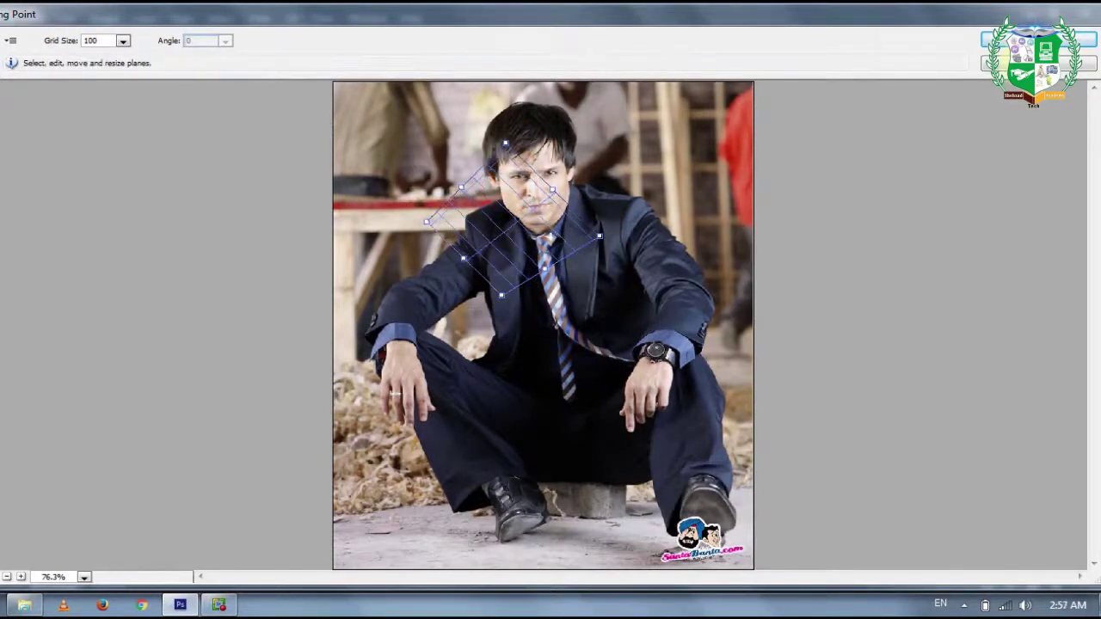
pyautogui.click(1025, 38)
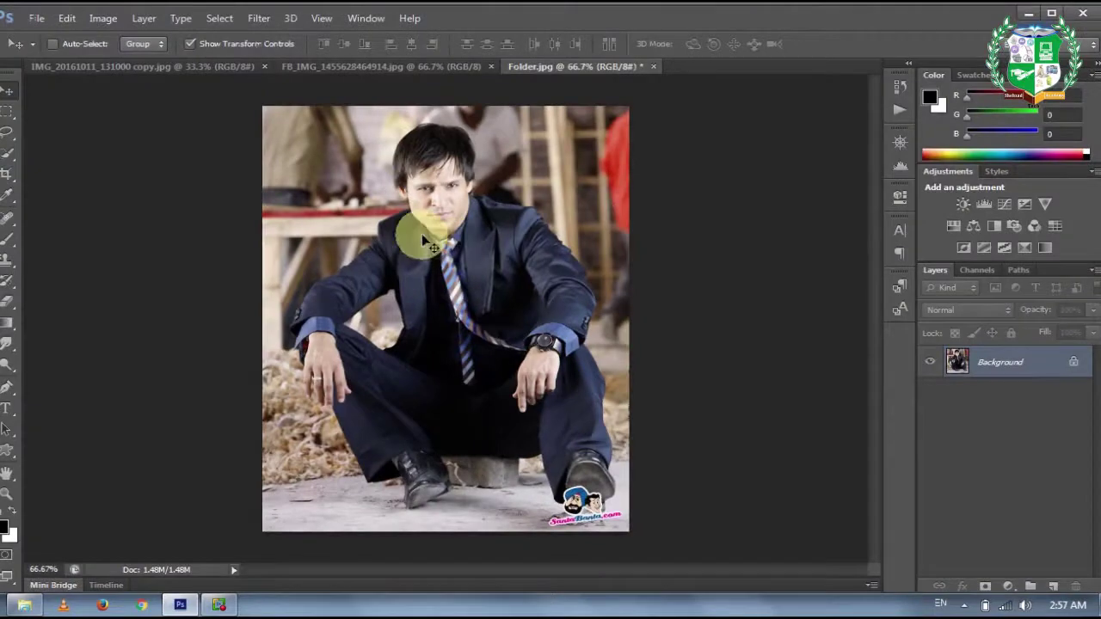
# Reopen the Lens Correction filter to view the photo in it, and close it without making a correction.
pyautogui.click(259, 18)
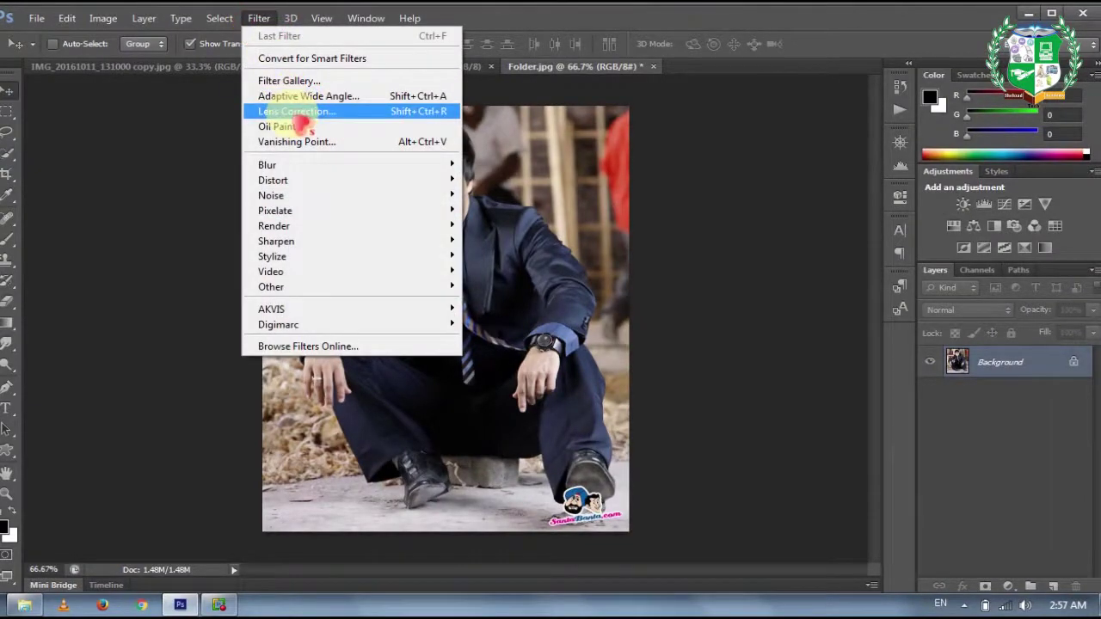
pyautogui.click(295, 111)
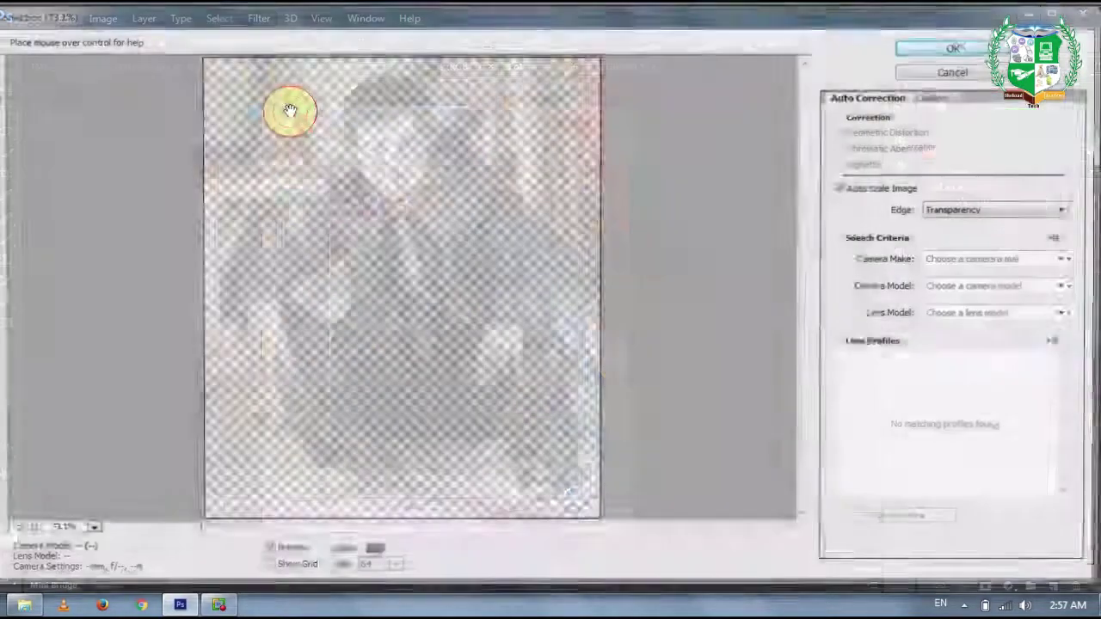
pyautogui.moveTo(440, 258)
pyautogui.mouseDown()
pyautogui.moveTo(473, 191)
pyautogui.moveTo(350, 198)
pyautogui.moveTo(270, 226)
pyautogui.moveTo(393, 197)
pyautogui.moveTo(465, 303)
pyautogui.mouseUp()
pyautogui.click(958, 47)
# View the Adaptive Wide Angle filter's Fisheye preview of the photo again, and cancel it.
pyautogui.click(262, 19)
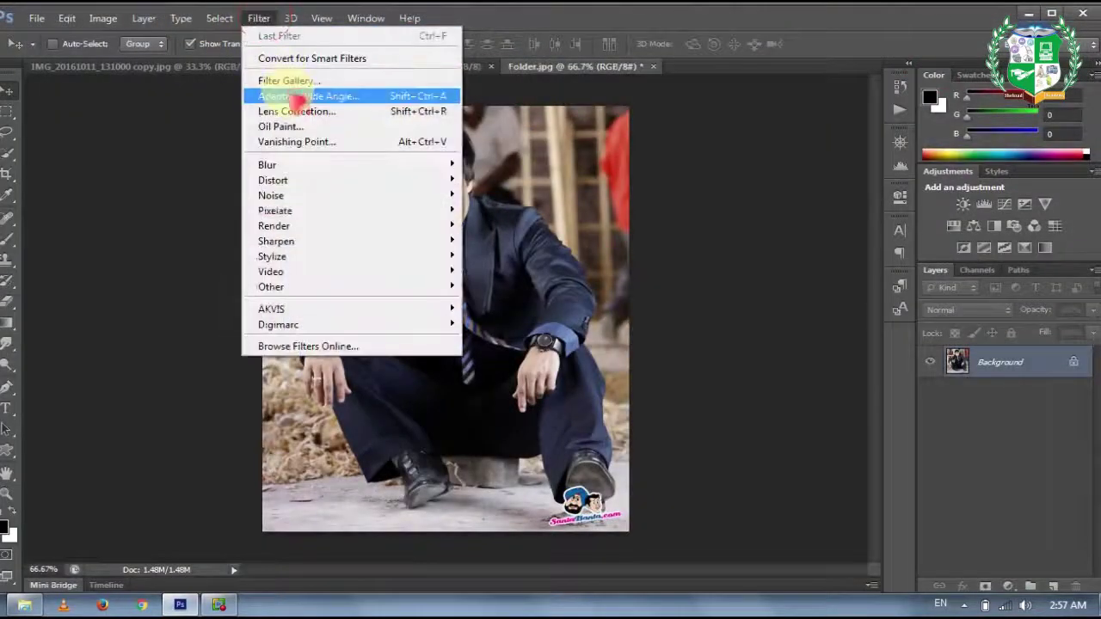
pyautogui.click(284, 93)
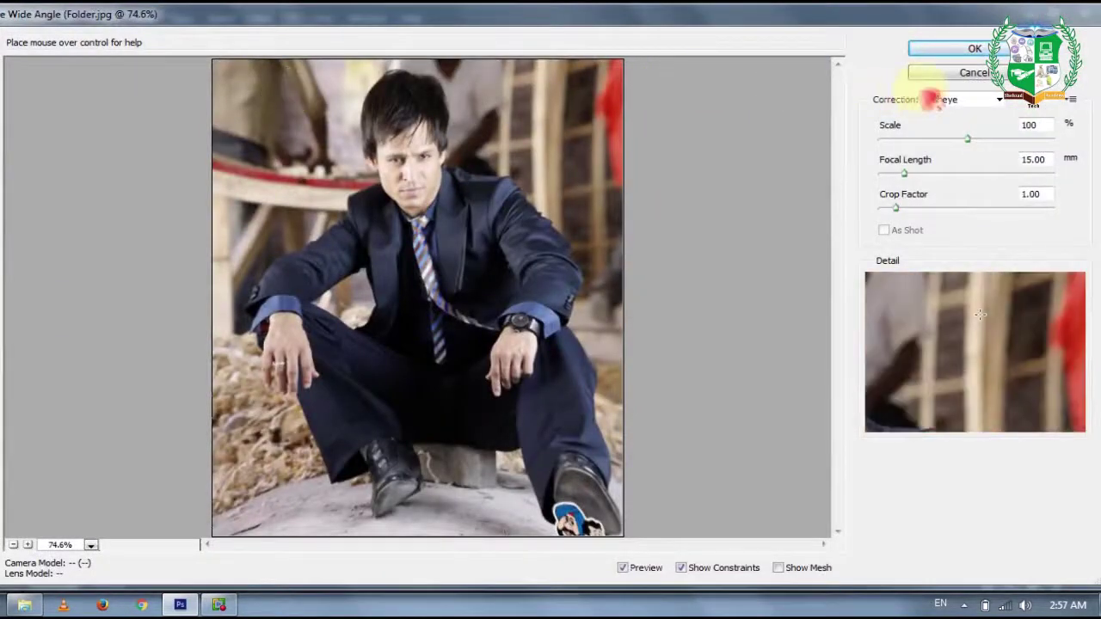
pyautogui.click(937, 74)
# Quit Photoshop CS6 without saving the changes to Folder.jpg.
pyautogui.click(261, 19)
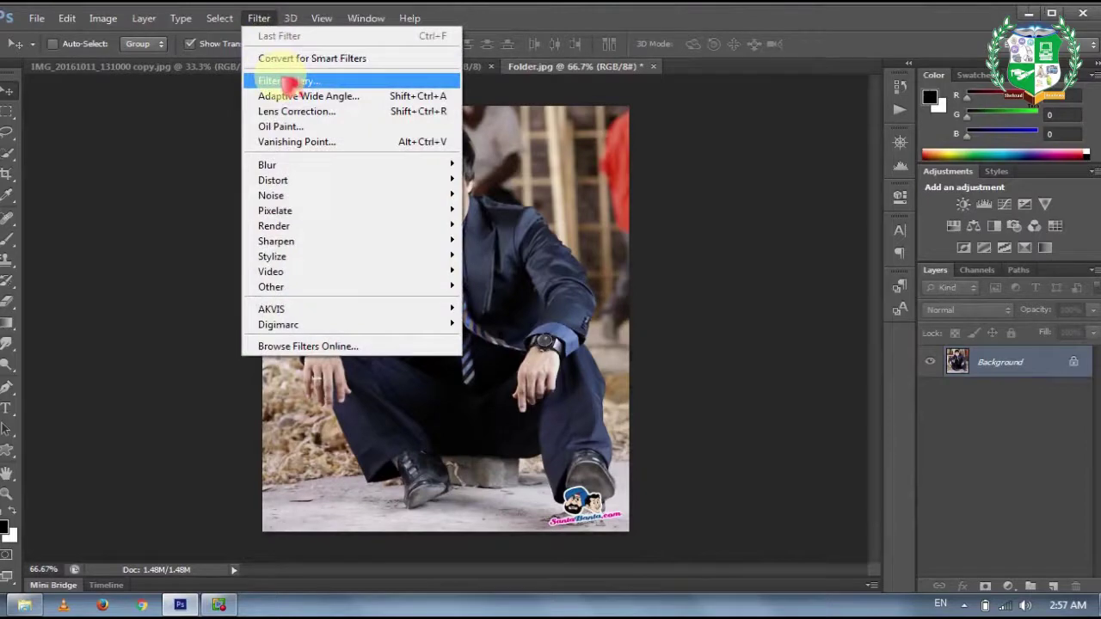
pyautogui.click(1081, 14)
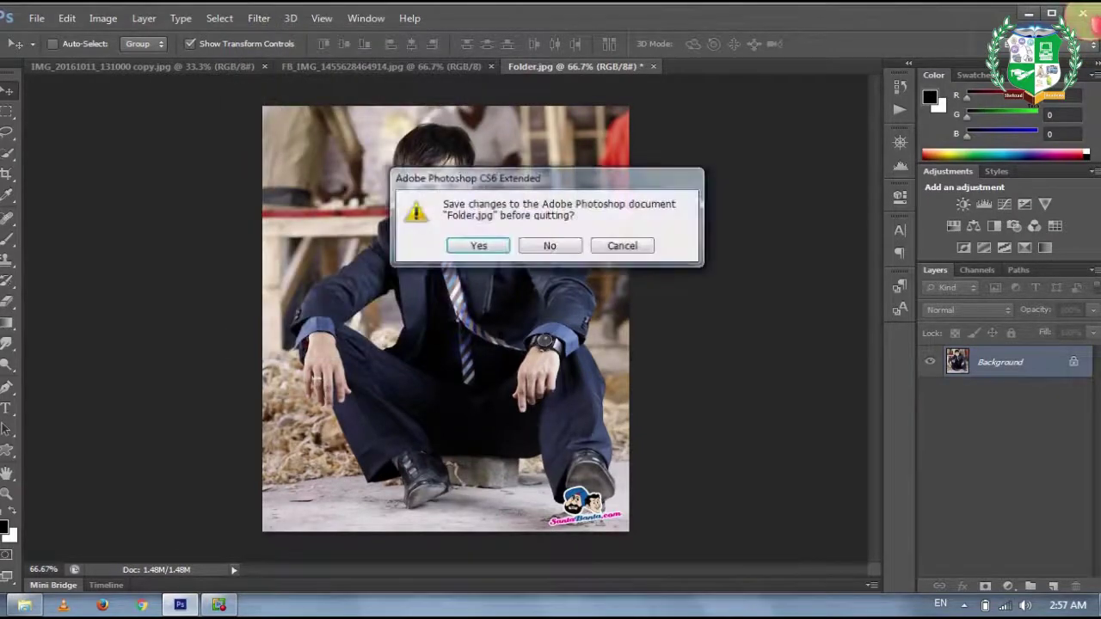
pyautogui.click(553, 244)
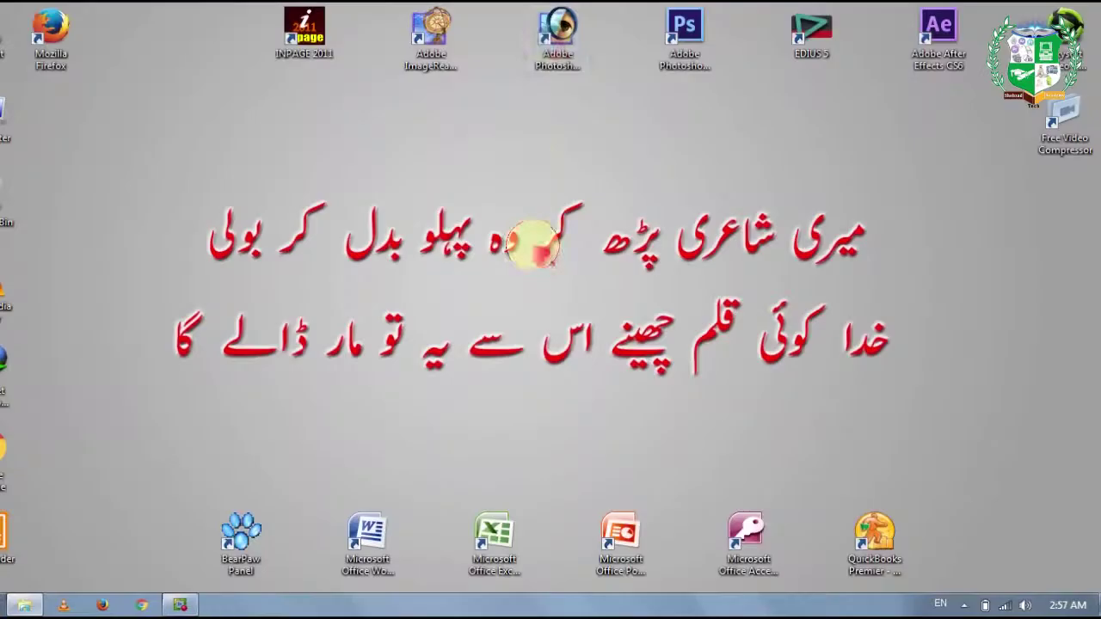
# Launch Adobe Photoshop 7.0 from the desktop and refresh the desktop while it loads.
pyautogui.click(544, 25)
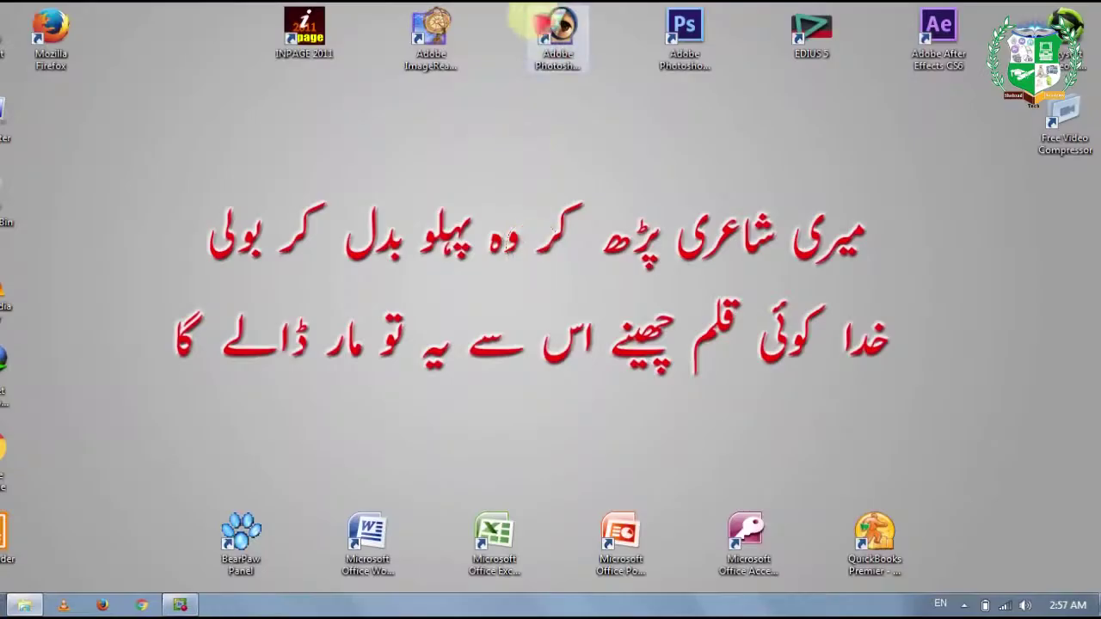
pyautogui.click(551, 26)
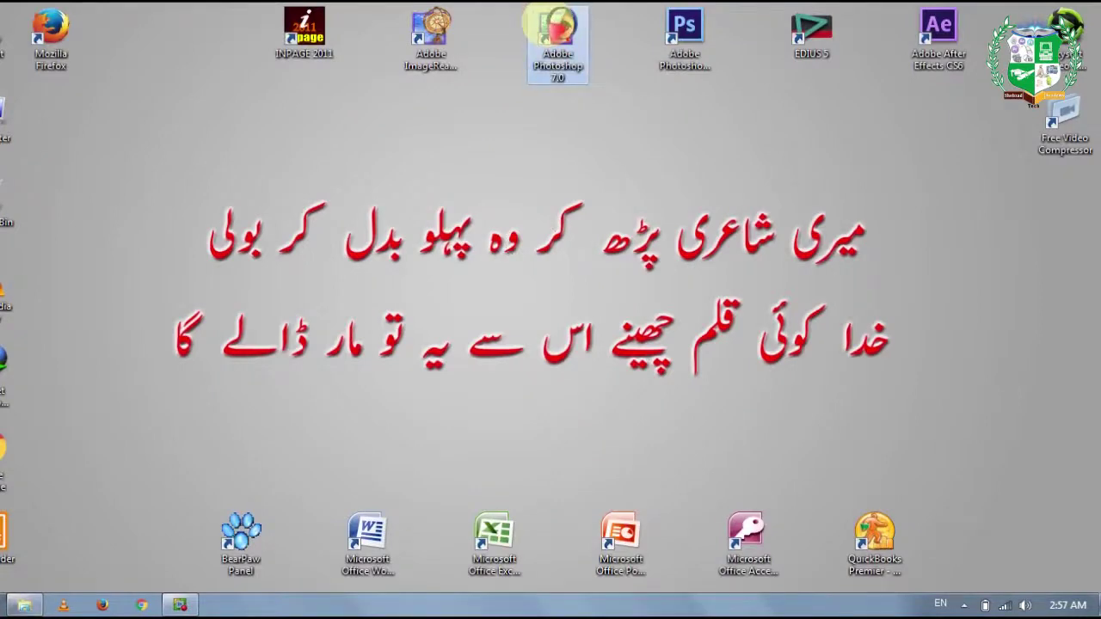
pyautogui.rightClick(294, 172)
pyautogui.click(351, 219)
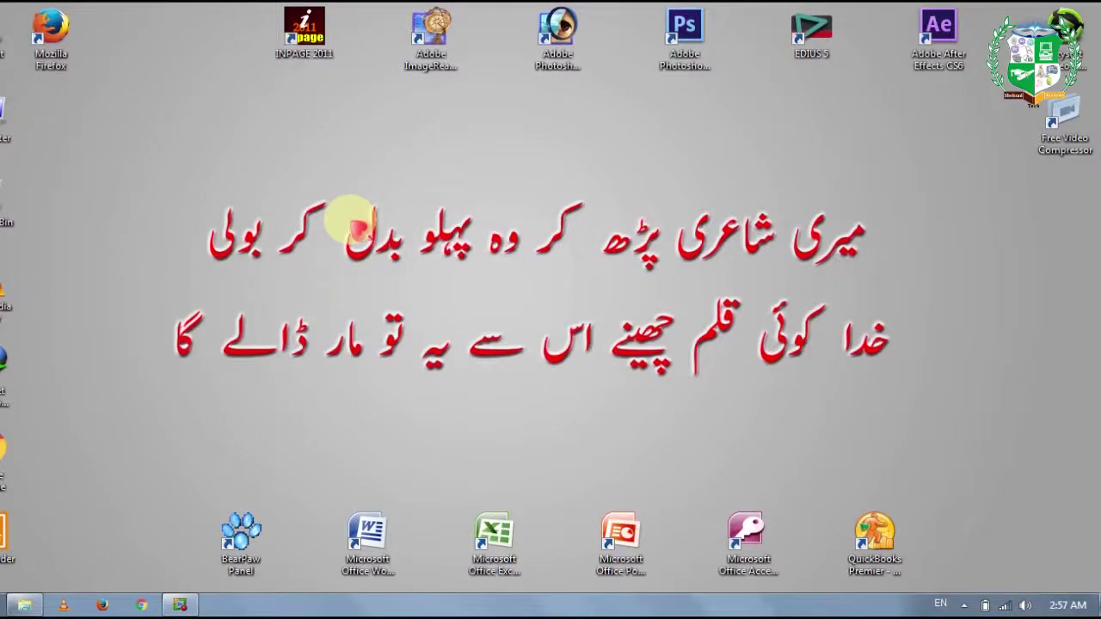
pyautogui.rightClick(388, 137)
pyautogui.click(445, 182)
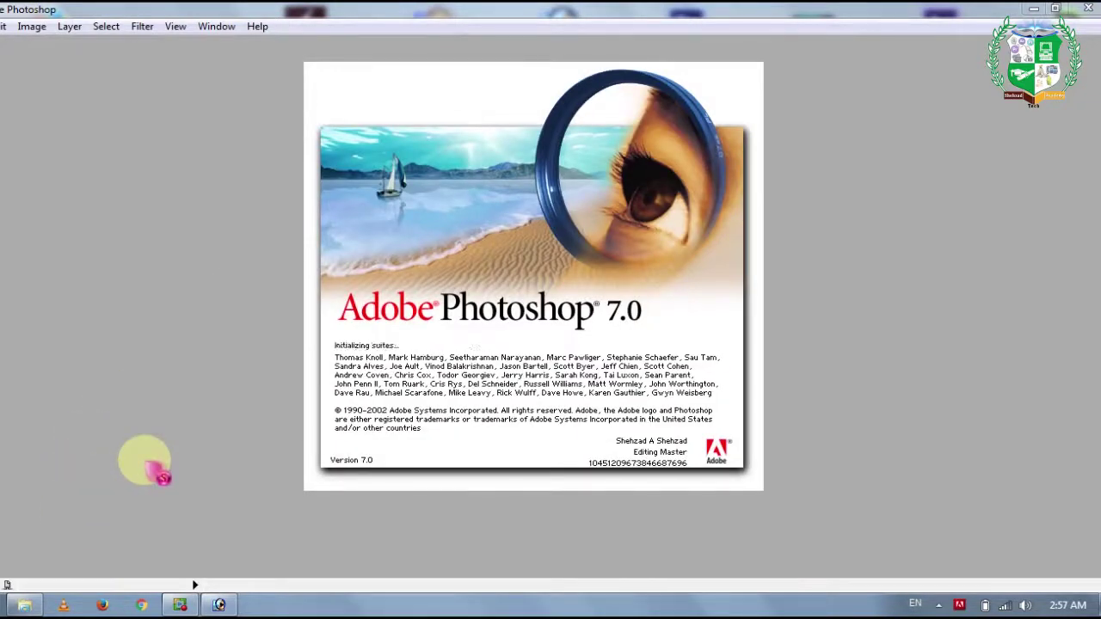
# Open Folder.jpg from the D: drive's Facebook folder in Photoshop 7.0 and move its image window away from the toolbox.
pyautogui.click(24, 604)
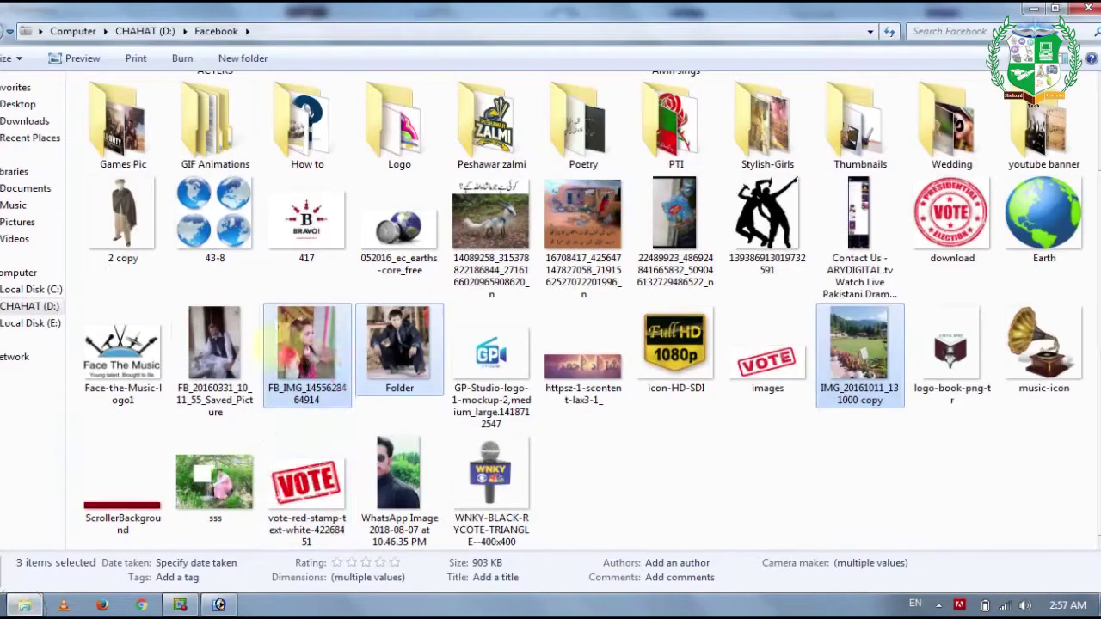
pyautogui.click(605, 482)
pyautogui.moveTo(395, 370); pyautogui.dragTo(460, 350)
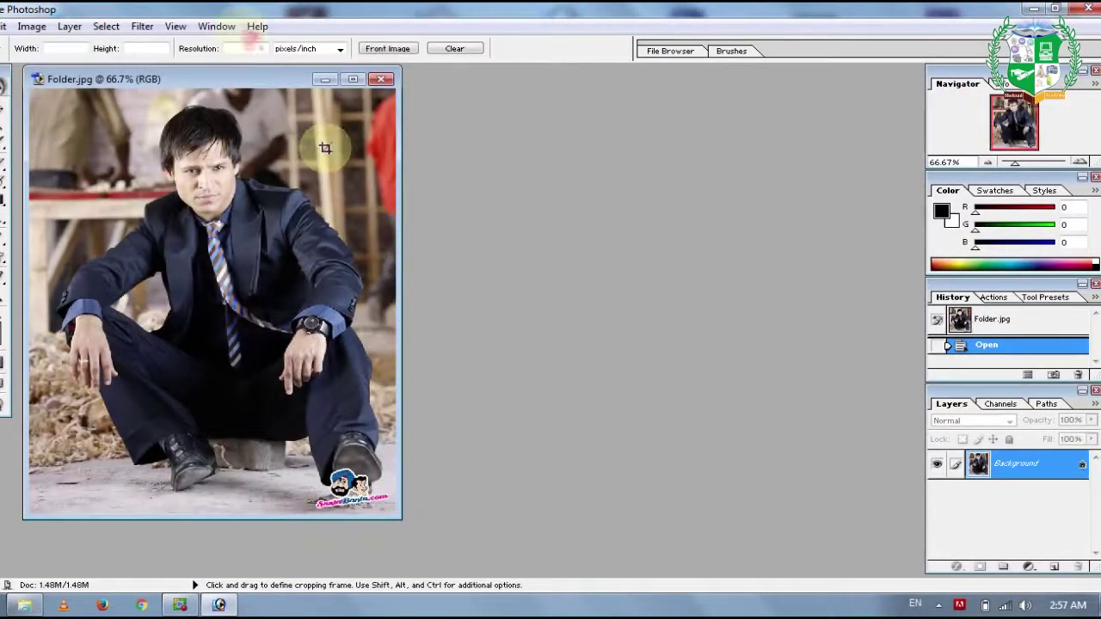
pyautogui.click(142, 26)
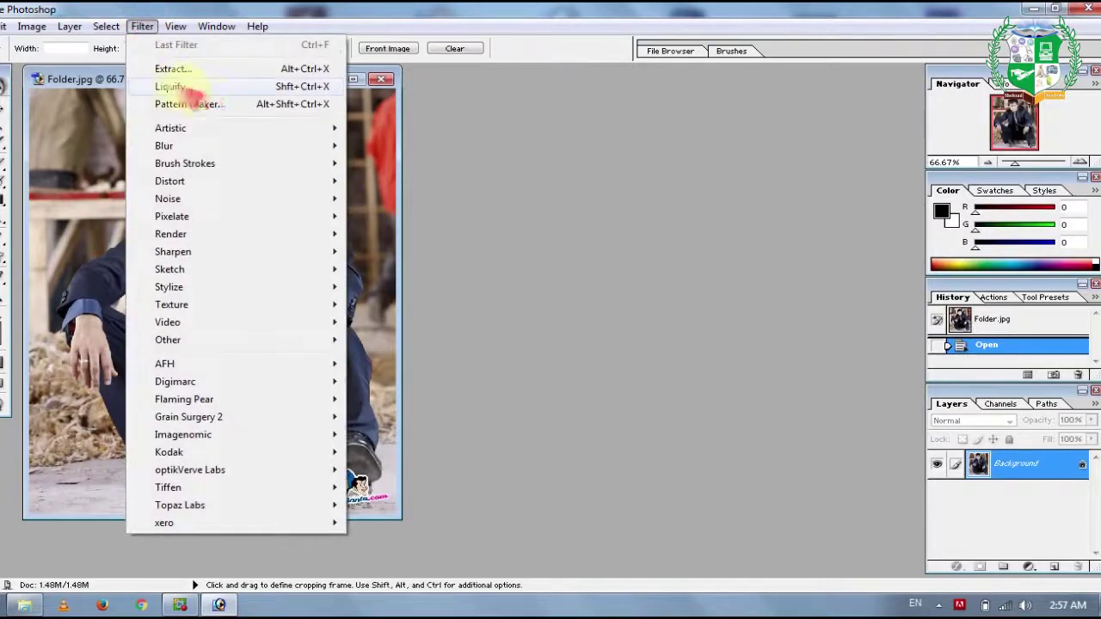
pyautogui.click(95, 76)
pyautogui.moveTo(96, 75); pyautogui.dragTo(254, 83)
# Open the photo in Liquify, reduce the brush size to 38, and warp the man's cheek.
pyautogui.click(135, 28)
pyautogui.click(193, 86)
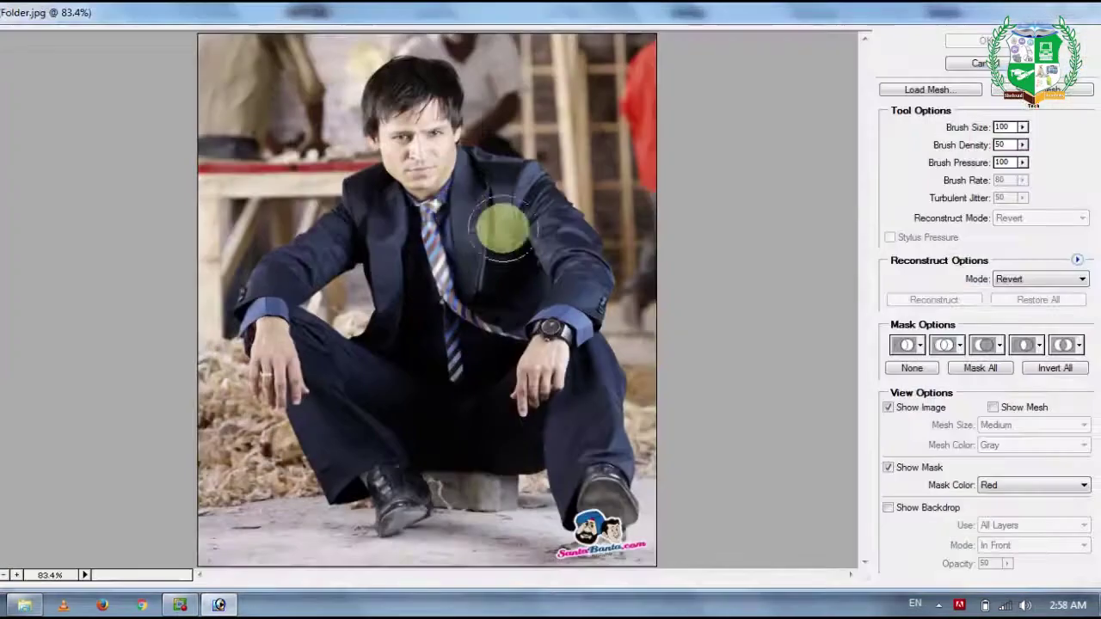
pyautogui.moveTo(413, 159)
pyautogui.mouseDown()
pyautogui.moveTo(421, 172)
pyautogui.moveTo(404, 154)
pyautogui.mouseUp()
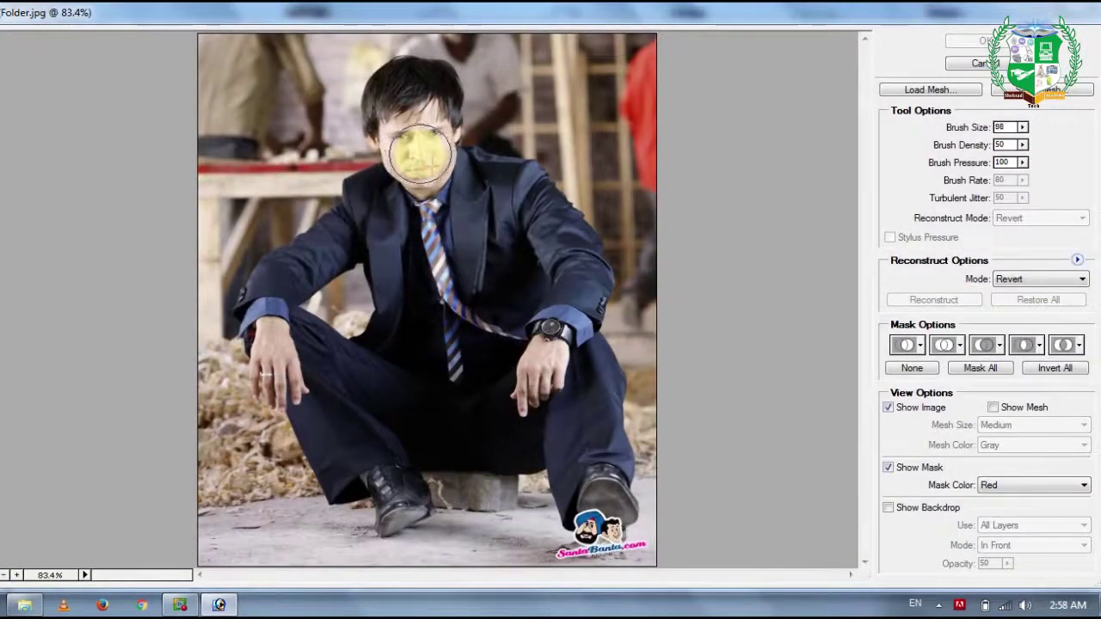
pyautogui.press('[')
pyautogui.press('[')
pyautogui.press('[')
pyautogui.moveTo(420, 155); pyautogui.dragTo(398, 160)
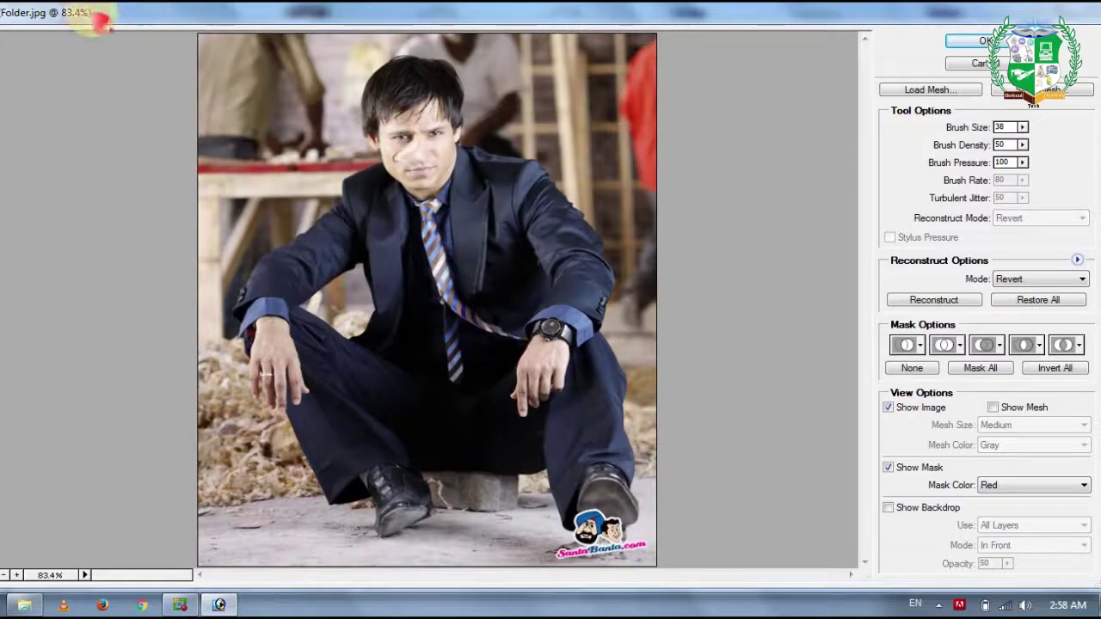
# Reposition the Liquify window to expose its tools, warp the man's eyes, nose and ear, and cancel the filter.
pyautogui.moveTo(101, 22); pyautogui.dragTo(102, 15)
pyautogui.moveTo(3, 54); pyautogui.dragTo(239, 54)
pyautogui.moveTo(438, 27); pyautogui.dragTo(333, 30)
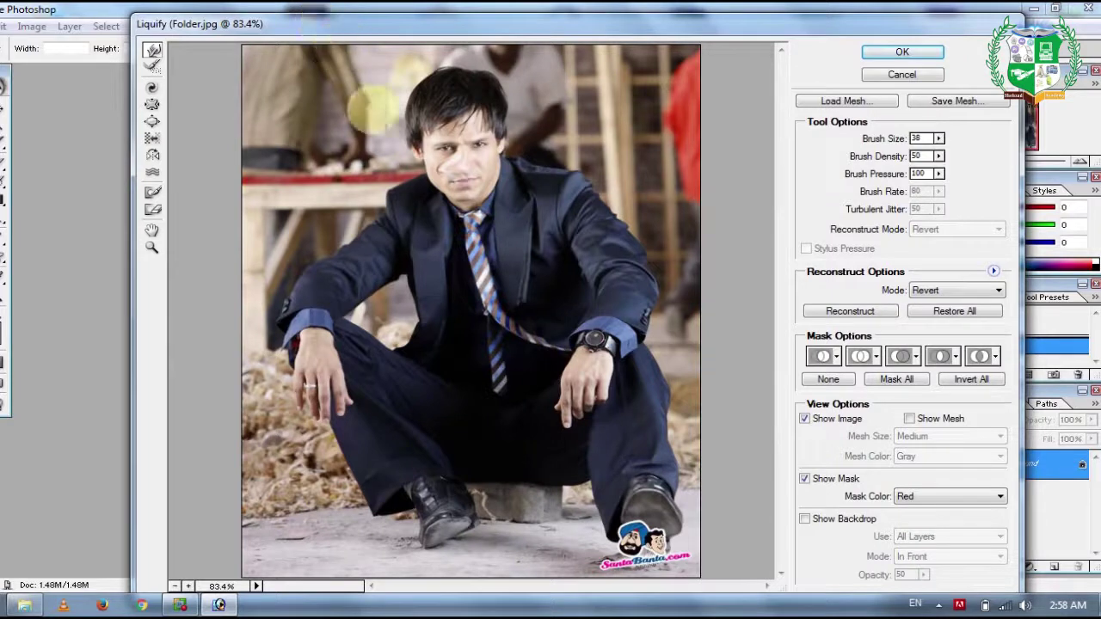
pyautogui.moveTo(452, 168)
pyautogui.mouseDown()
pyautogui.moveTo(469, 168)
pyautogui.moveTo(443, 168)
pyautogui.moveTo(461, 172)
pyautogui.moveTo(501, 128)
pyautogui.moveTo(491, 147)
pyautogui.mouseUp()
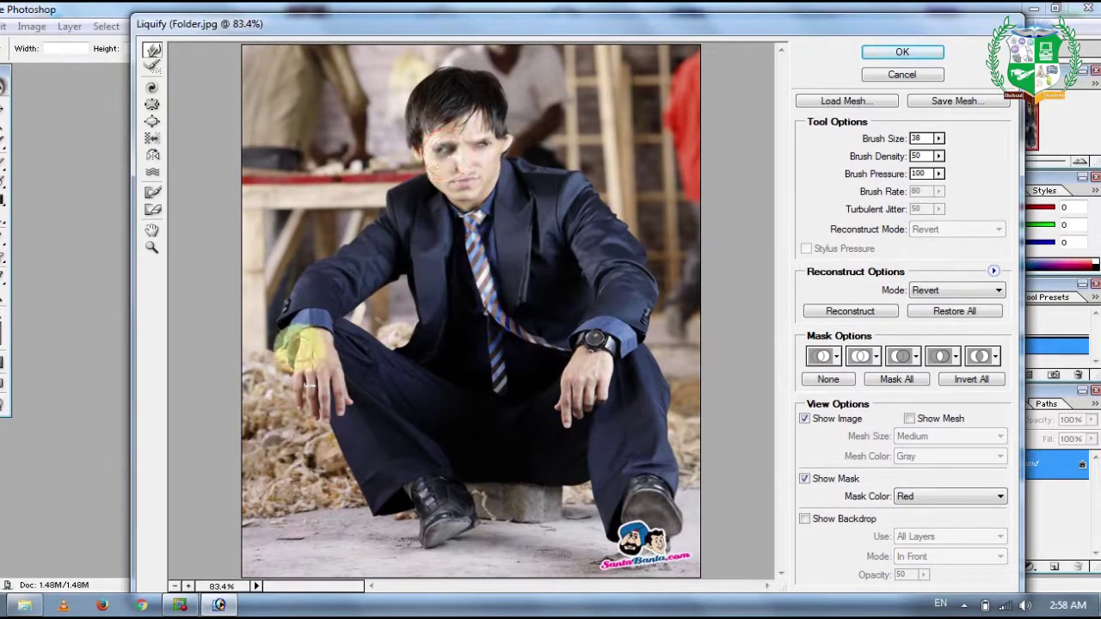
pyautogui.click(912, 74)
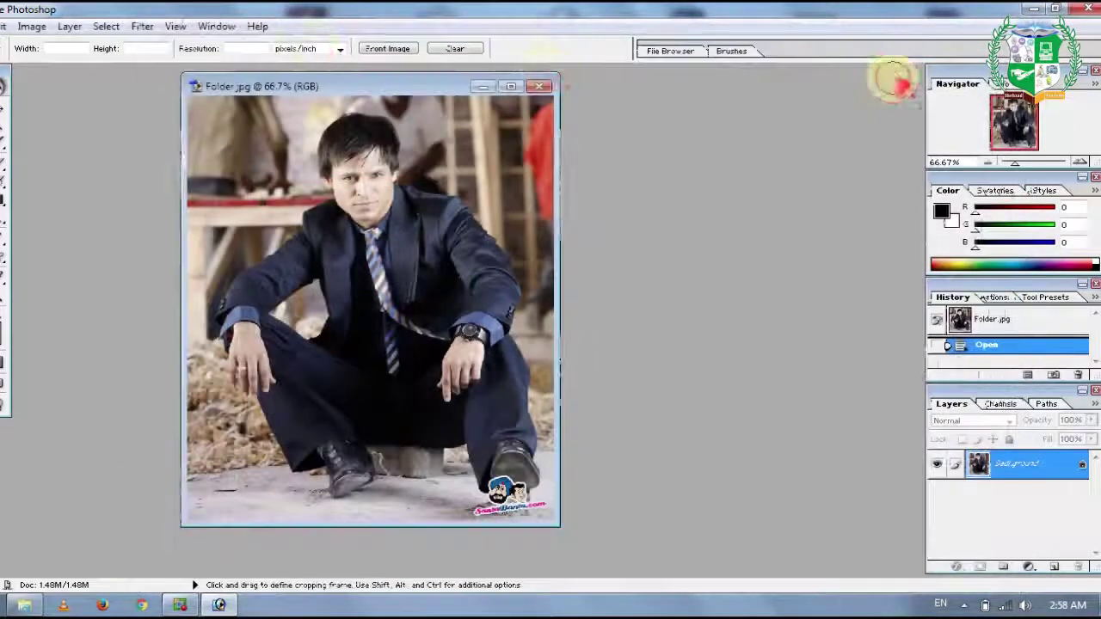
# Reopen the photo in Liquify and try the Reconstruct tool in Revert mode on the man's face.
pyautogui.click(106, 26)
pyautogui.click(143, 27)
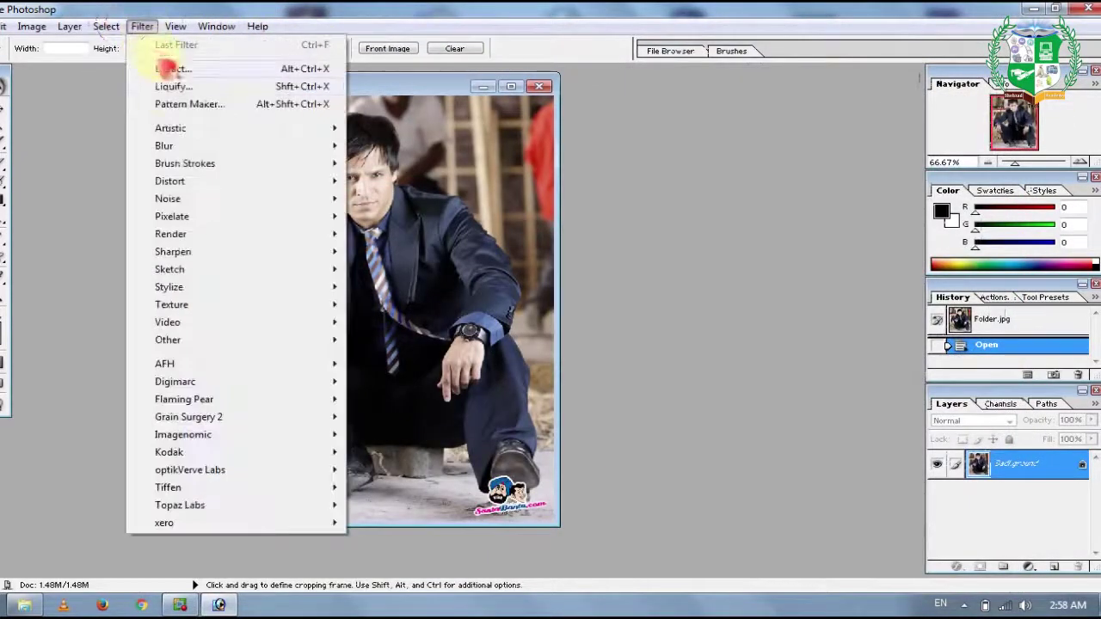
pyautogui.click(172, 85)
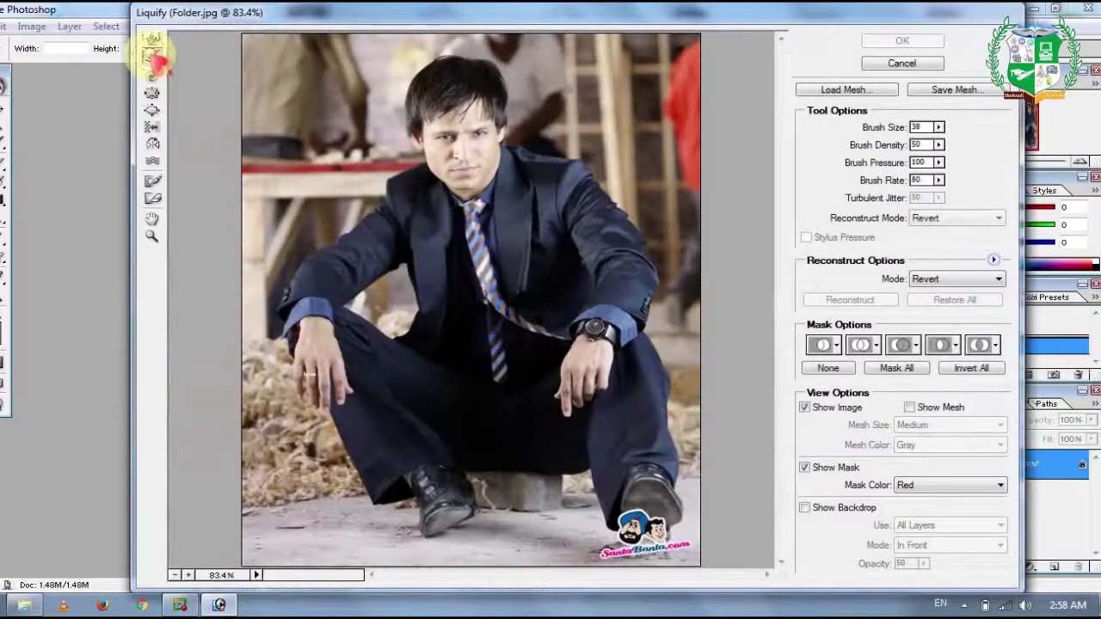
pyautogui.click(154, 55)
pyautogui.moveTo(457, 154)
pyautogui.mouseDown()
pyautogui.moveTo(416, 153)
pyautogui.moveTo(471, 154)
pyautogui.mouseUp()
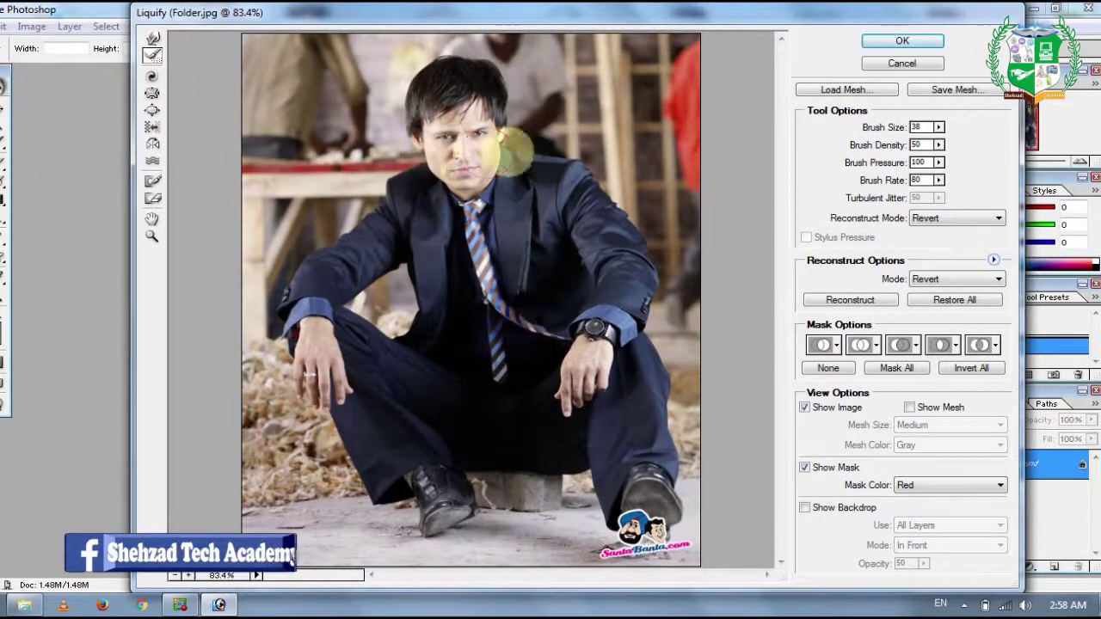
# Twirl the man's nose and mouth with the size 38 brush, and cancel Liquify.
pyautogui.click(153, 76)
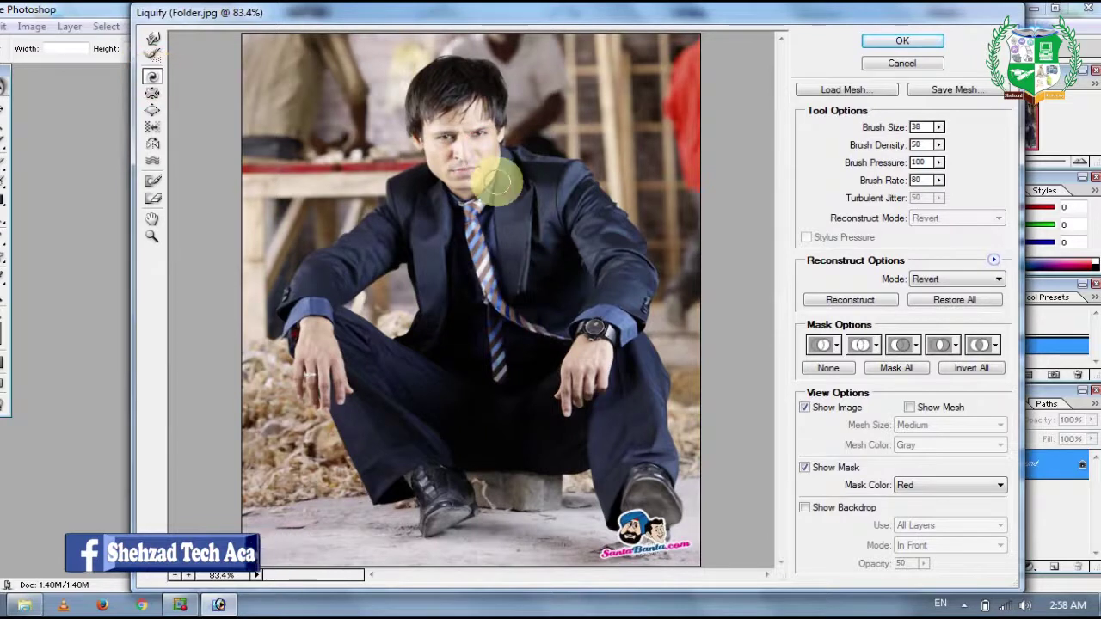
pyautogui.moveTo(455, 150); pyautogui.dragTo(461, 153)
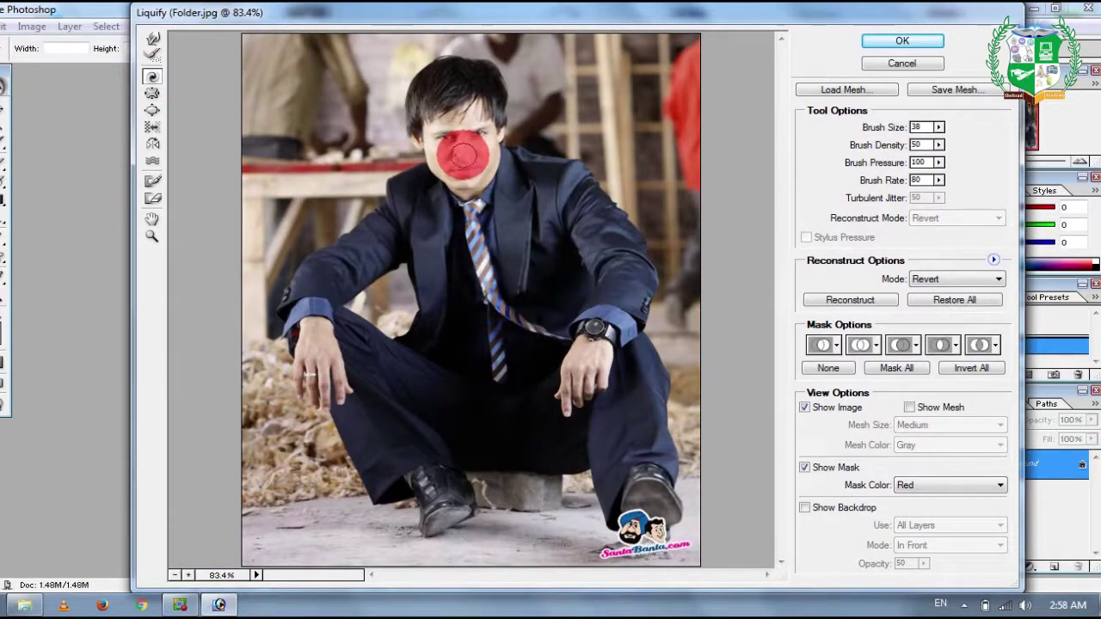
pyautogui.moveTo(462, 153); pyautogui.dragTo(464, 155)
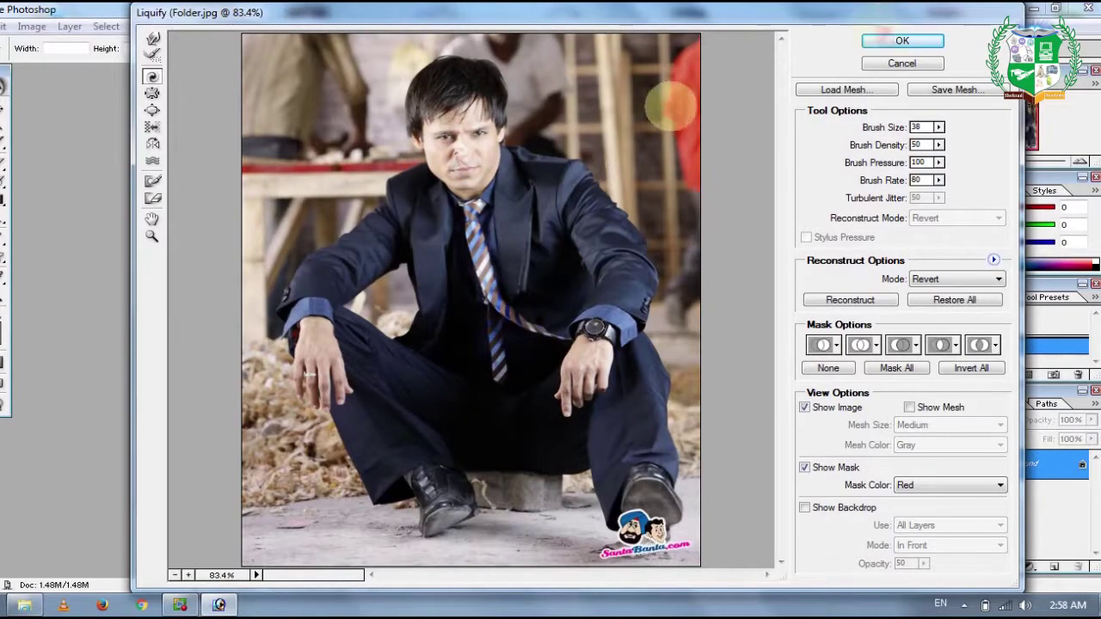
pyautogui.click(901, 63)
# Reopen Liquify, shrink the man's eye with the Pucker tool, switch to the Bloat tool, and cancel.
pyautogui.click(142, 26)
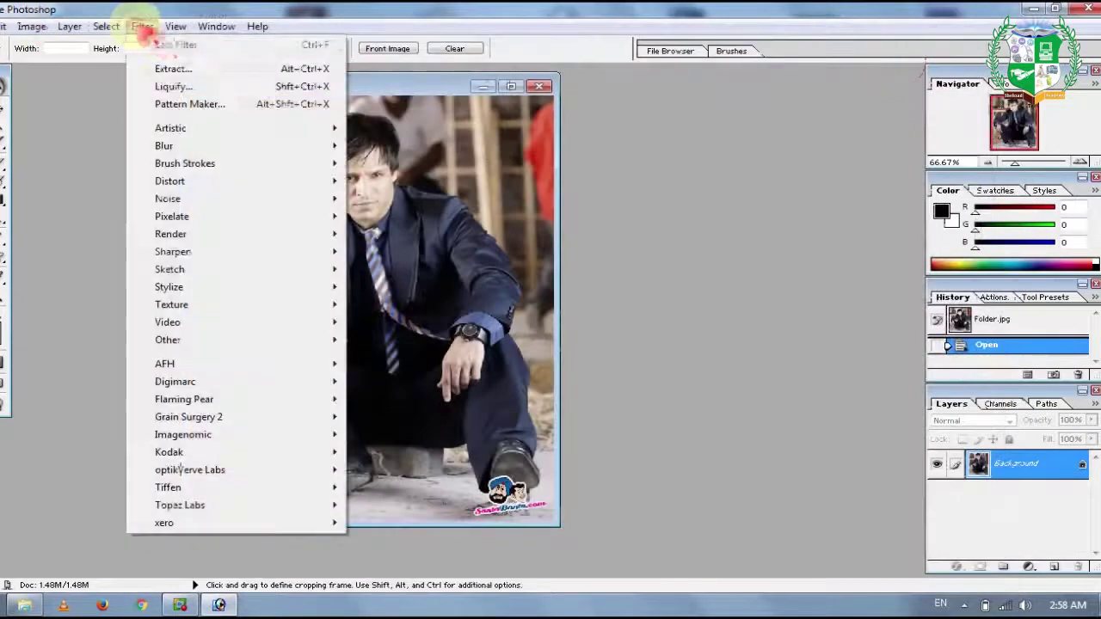
pyautogui.click(165, 79)
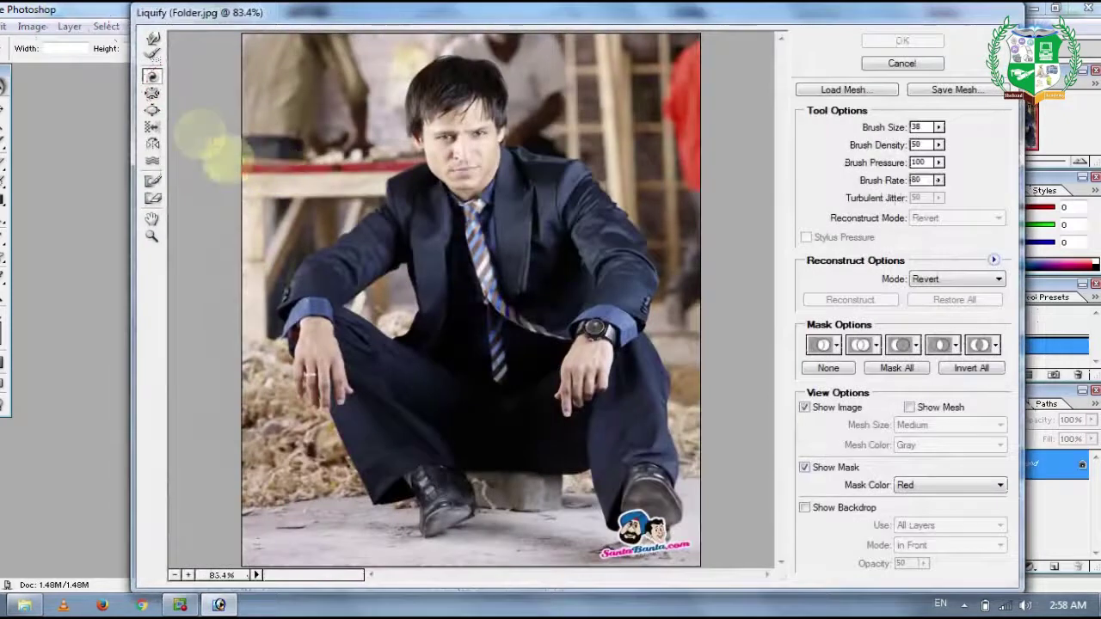
pyautogui.click(152, 93)
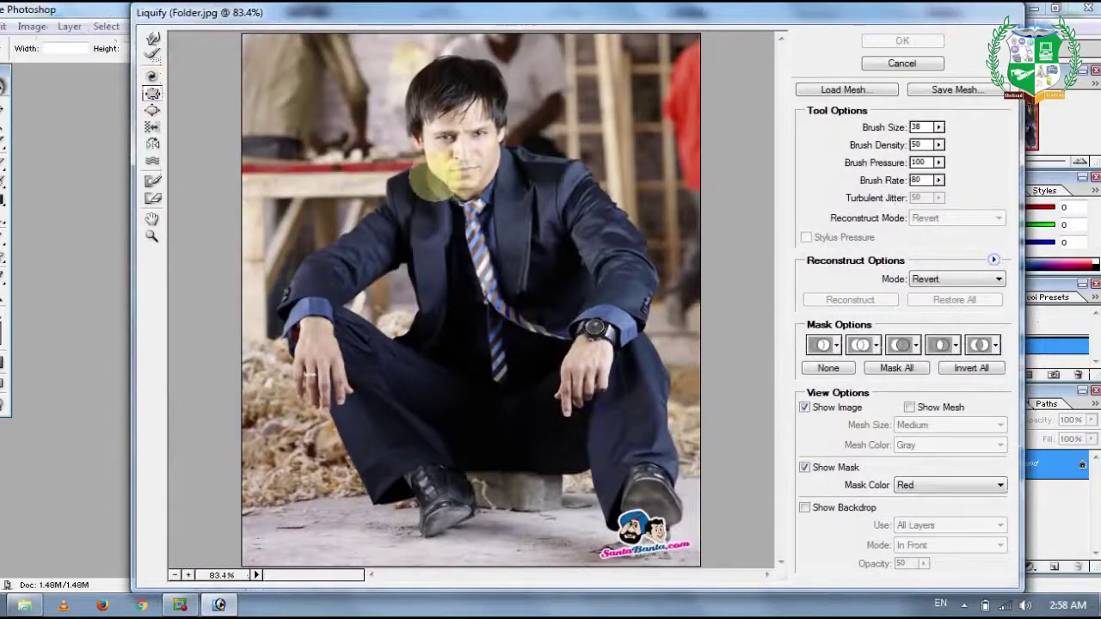
pyautogui.click(444, 137)
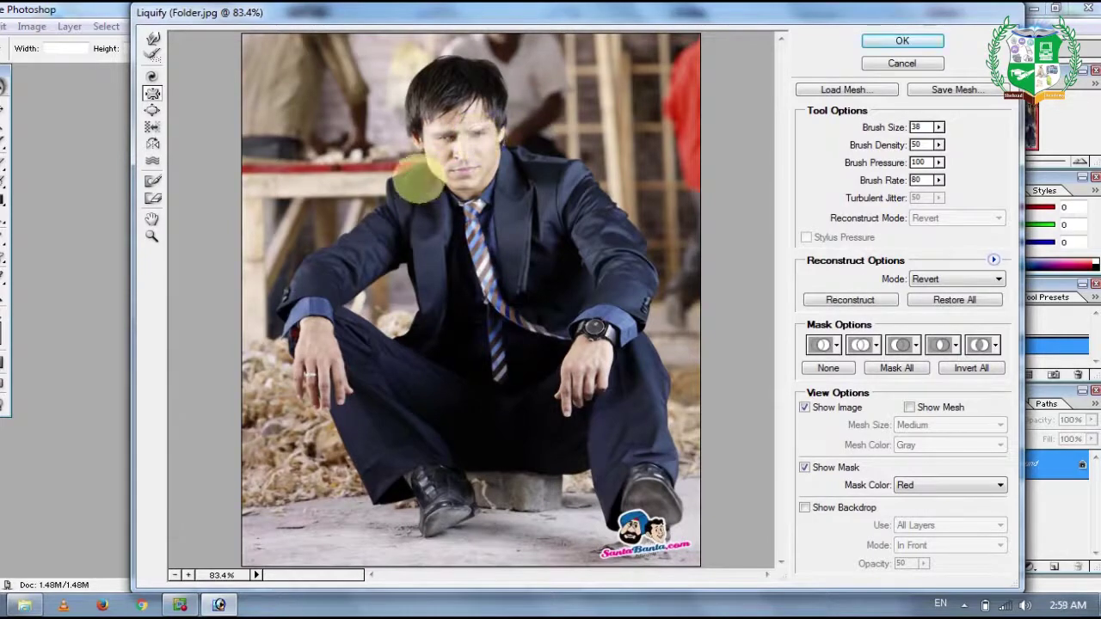
pyautogui.click(153, 109)
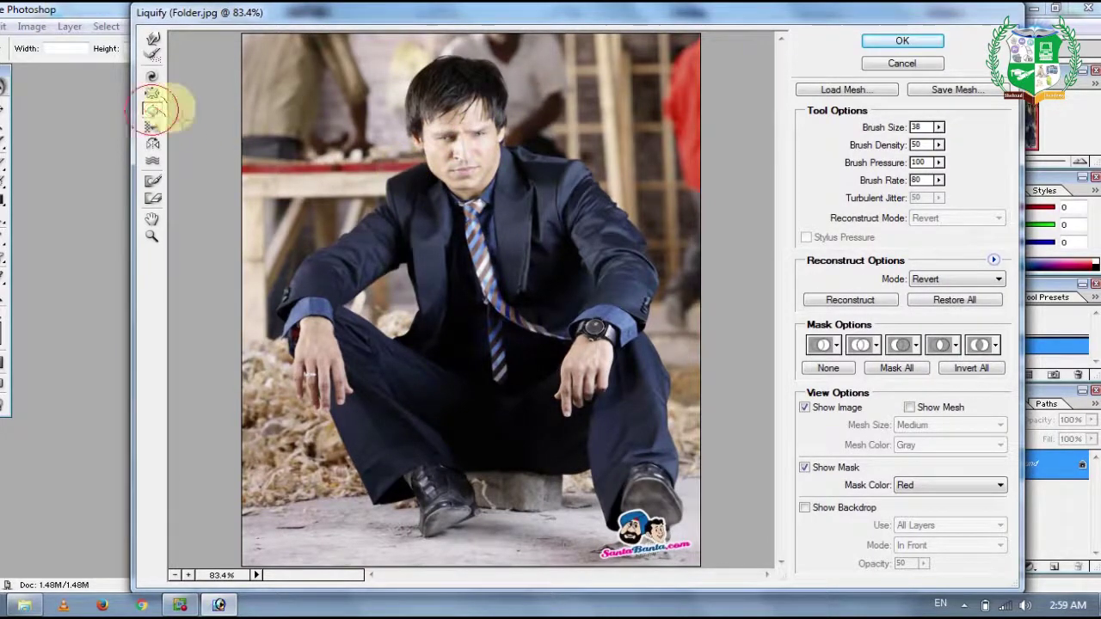
pyautogui.click(883, 66)
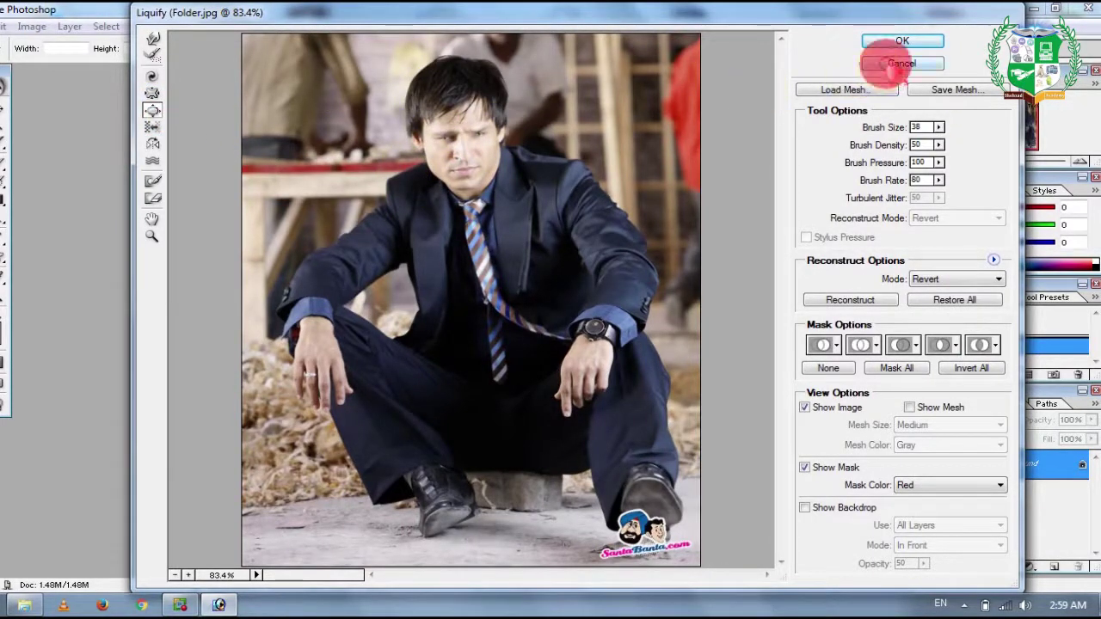
# Enlarge the man's eyes with the Bloat tool in Liquify, and close the filter without keeping the distortion.
pyautogui.click(142, 26)
pyautogui.click(168, 86)
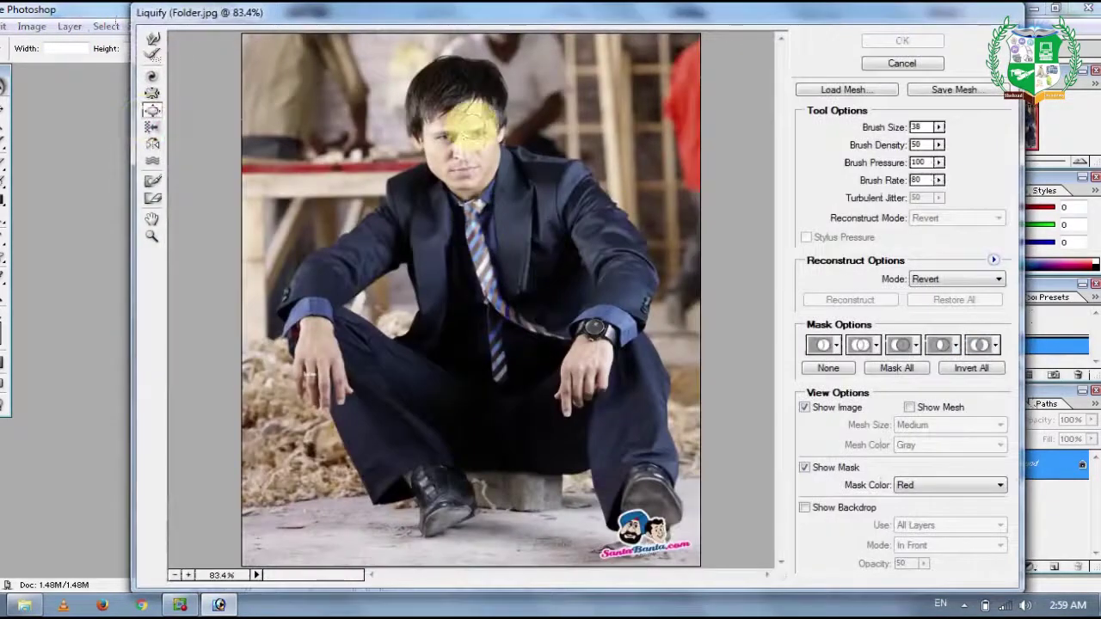
pyautogui.click(478, 133)
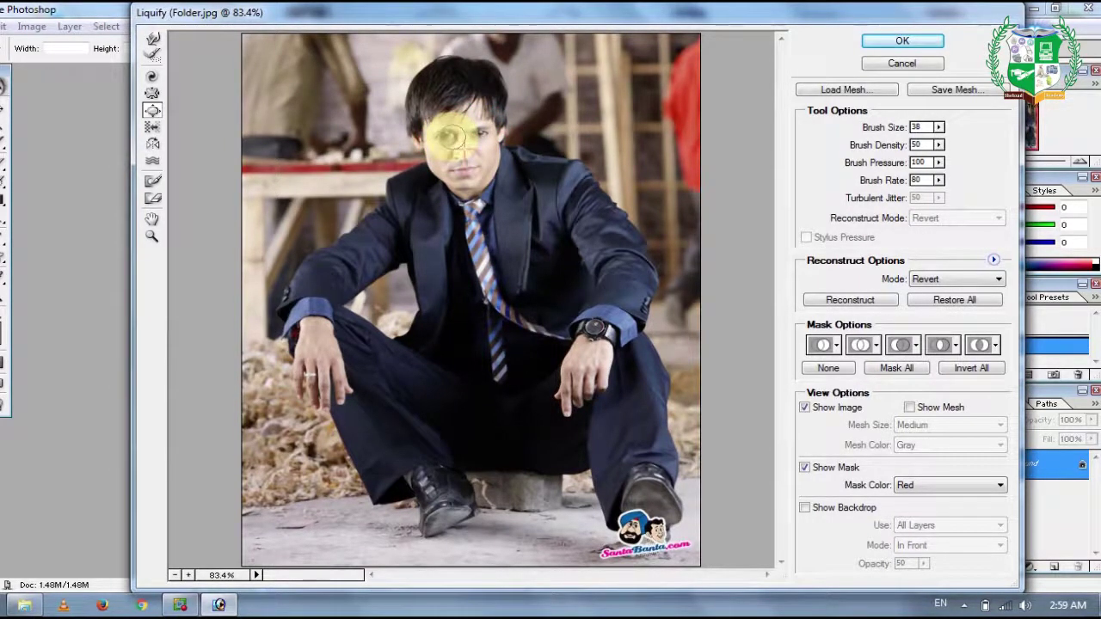
pyautogui.click(902, 40)
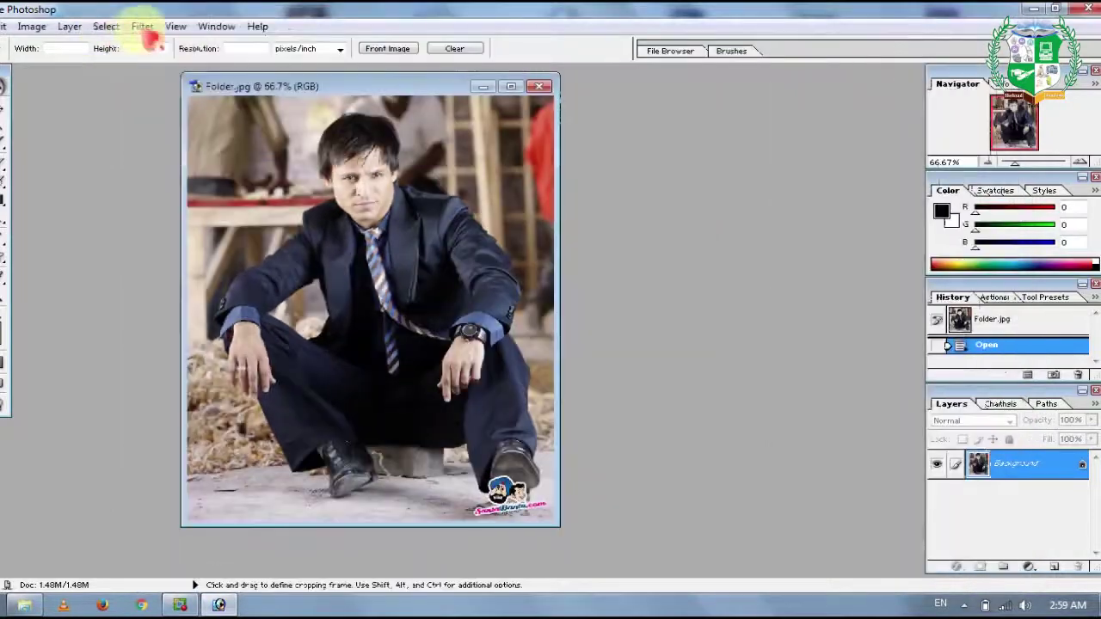
# Reopen Liquify and push the pixels across the middle of the man's face with the pixel-shifting tool.
pyautogui.click(143, 26)
pyautogui.click(154, 84)
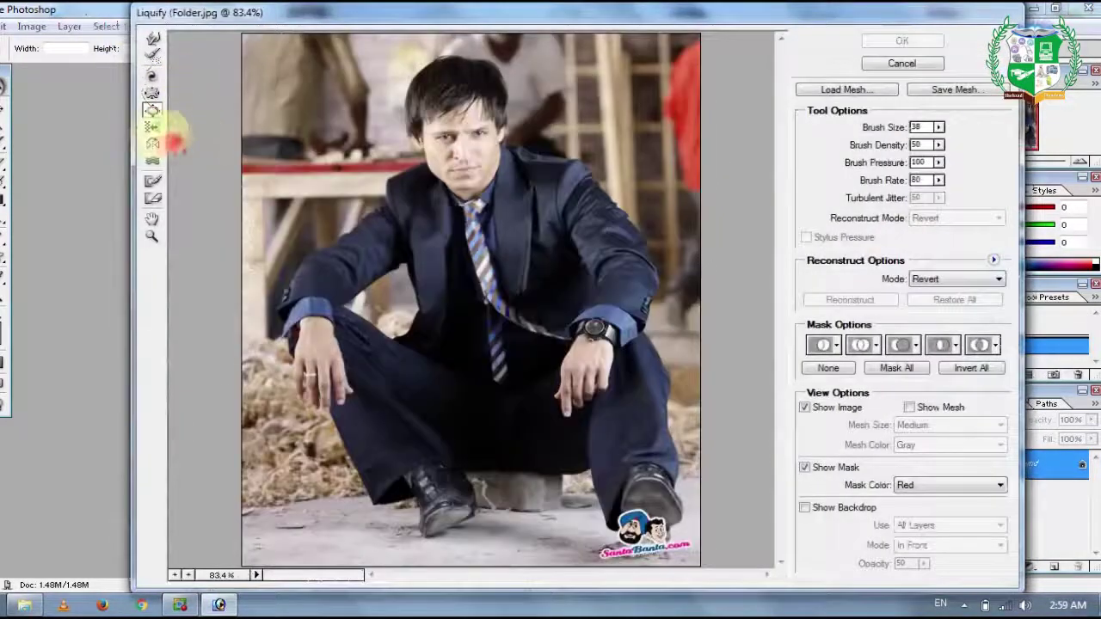
pyautogui.click(152, 127)
pyautogui.moveTo(477, 154); pyautogui.dragTo(421, 147)
# Distort the man's nose and cheek with the Turbulence tool at brush size 38 and turbulent jitter 50.
pyautogui.click(158, 148)
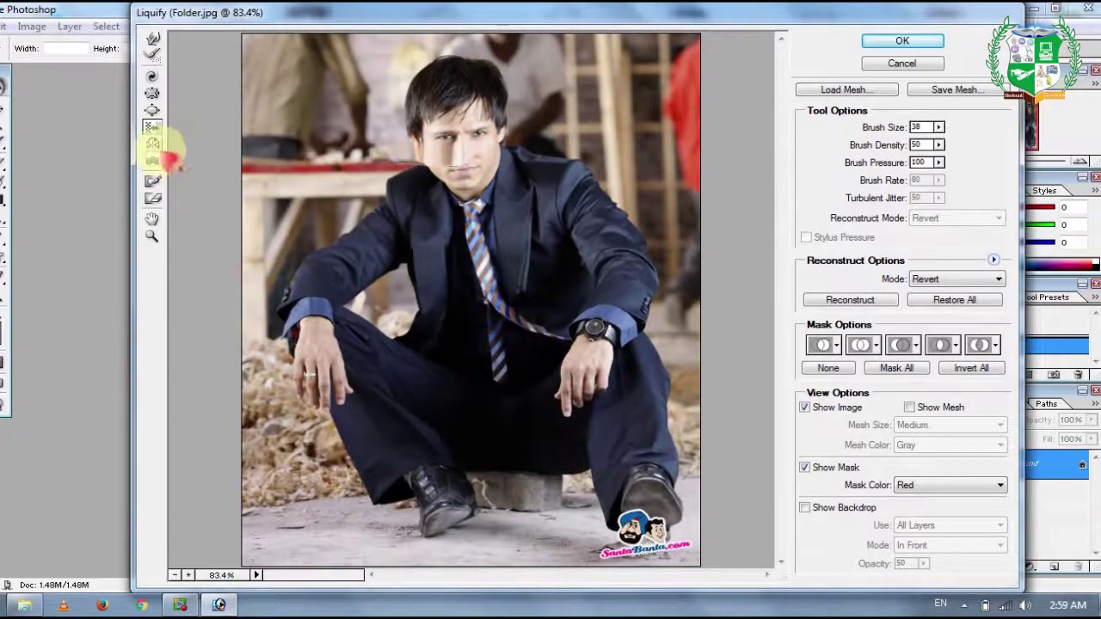
pyautogui.click(455, 142)
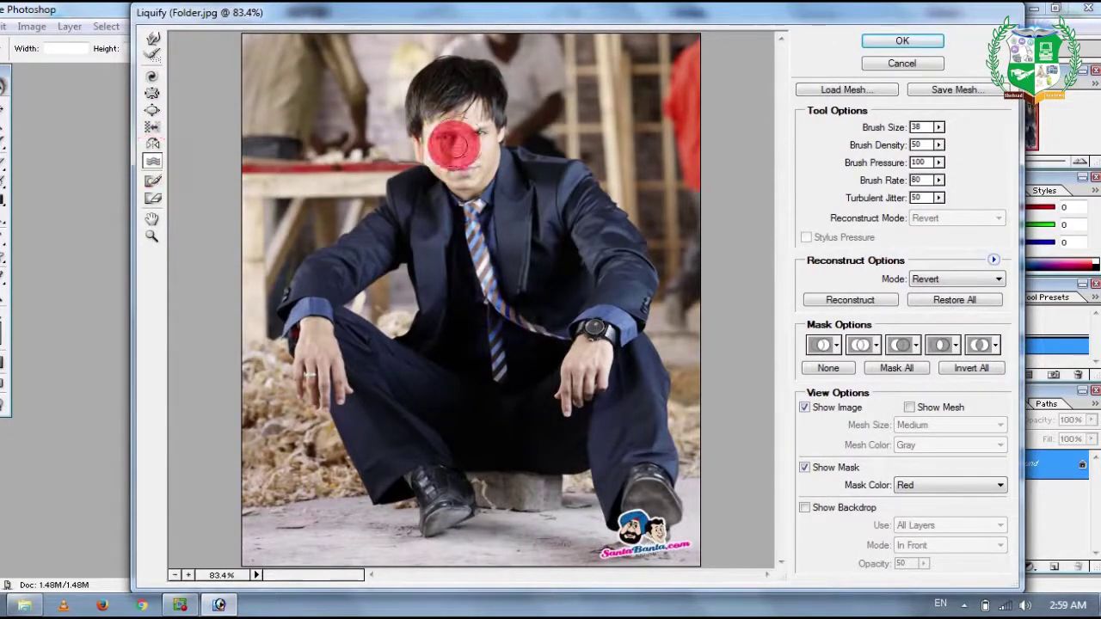
pyautogui.moveTo(432, 140)
pyautogui.mouseDown()
pyautogui.moveTo(454, 147)
pyautogui.moveTo(450, 172)
pyautogui.moveTo(460, 165)
pyautogui.mouseUp()
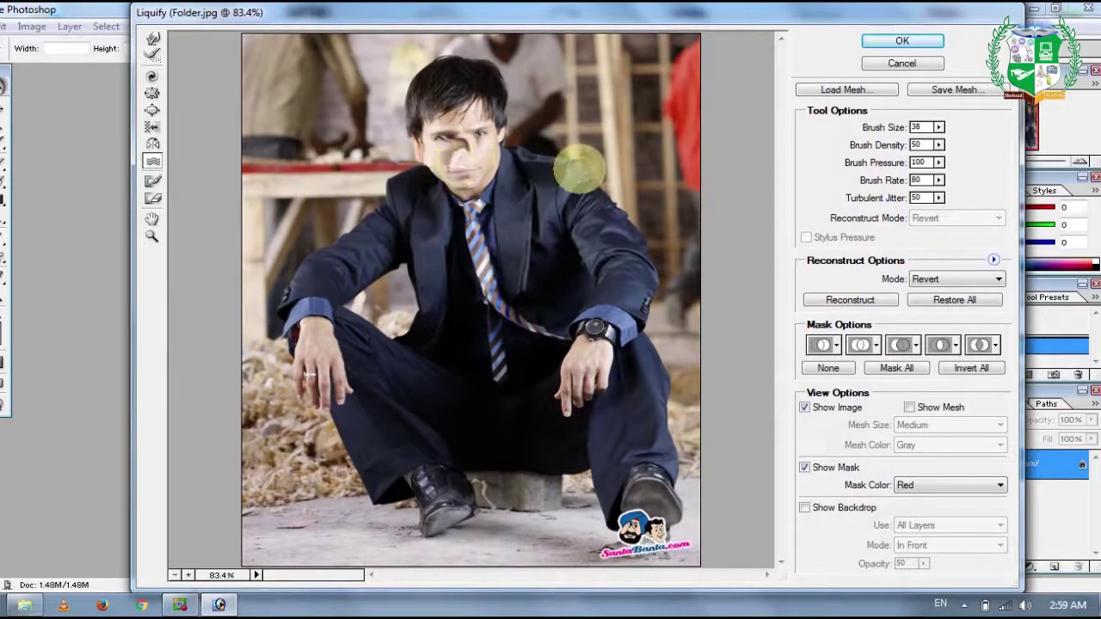
# View the chahat fire image in the CHAHAAT folder under ,,Editing Atom on drive D, and close it.
pyautogui.click(886, 90)
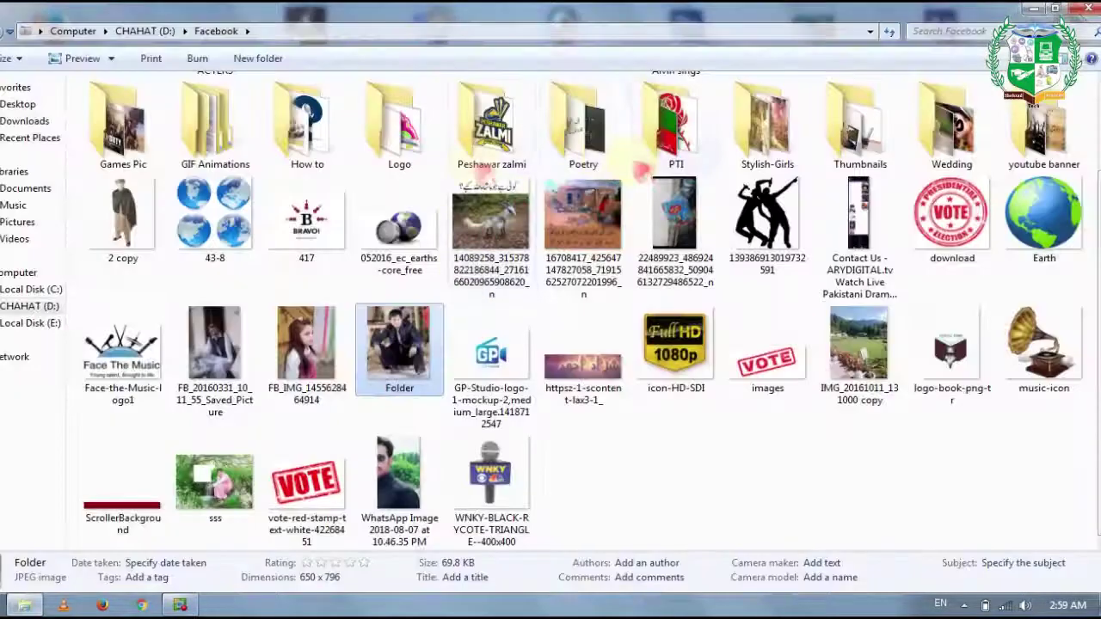
pyautogui.click(29, 306)
pyautogui.click(290, 134)
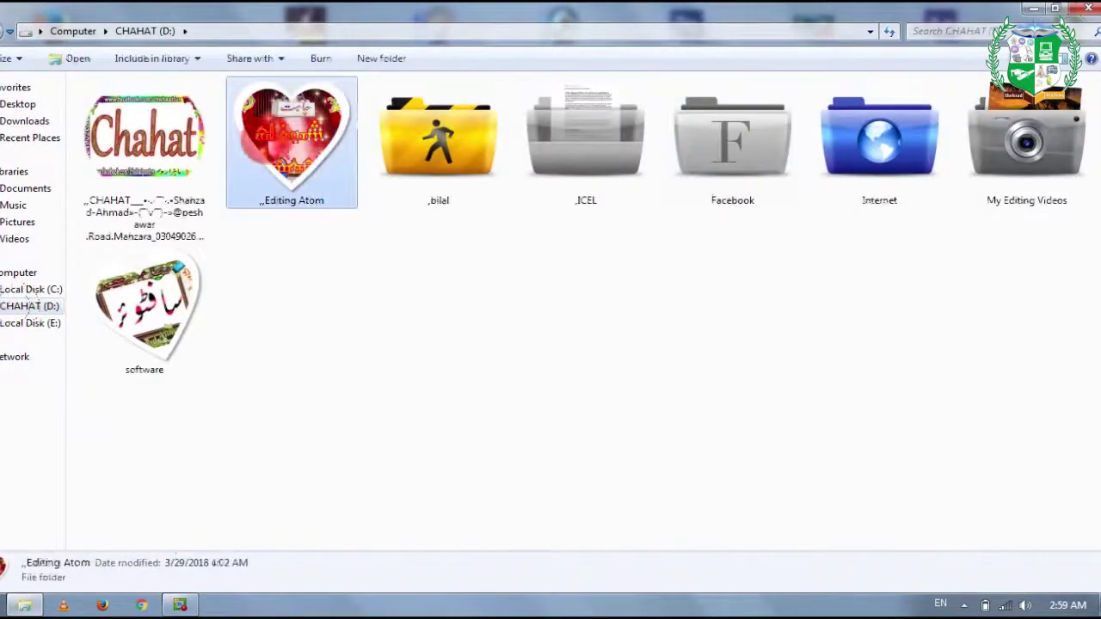
pyautogui.doubleClick(290, 135)
pyautogui.doubleClick(295, 135)
pyautogui.doubleClick(112, 368)
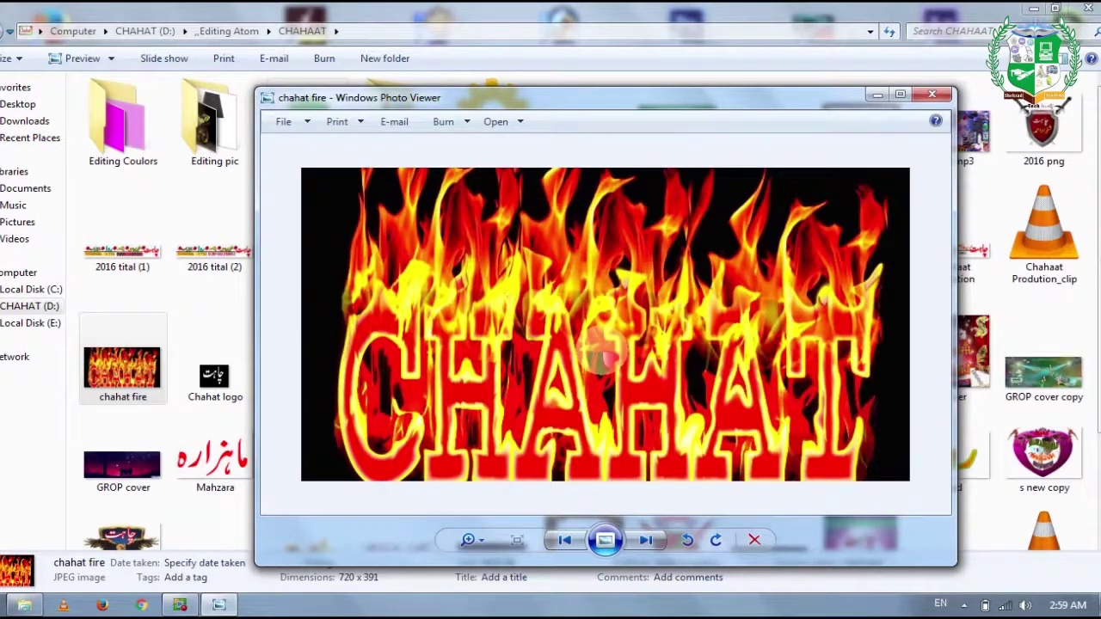
pyautogui.click(931, 94)
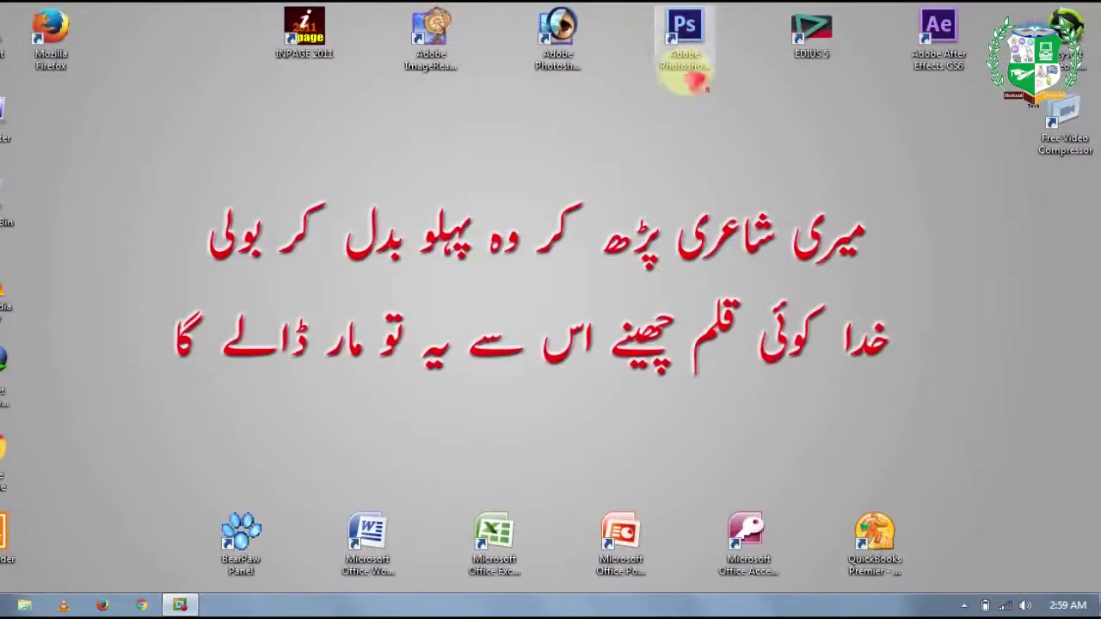
# Launch Photoshop CS6, open Folder.jpg and IMG_20161011_131000 copy.jpg from the Facebook folder on drive D, and bring up Folder.jpg.
pyautogui.rightClick(695, 80)
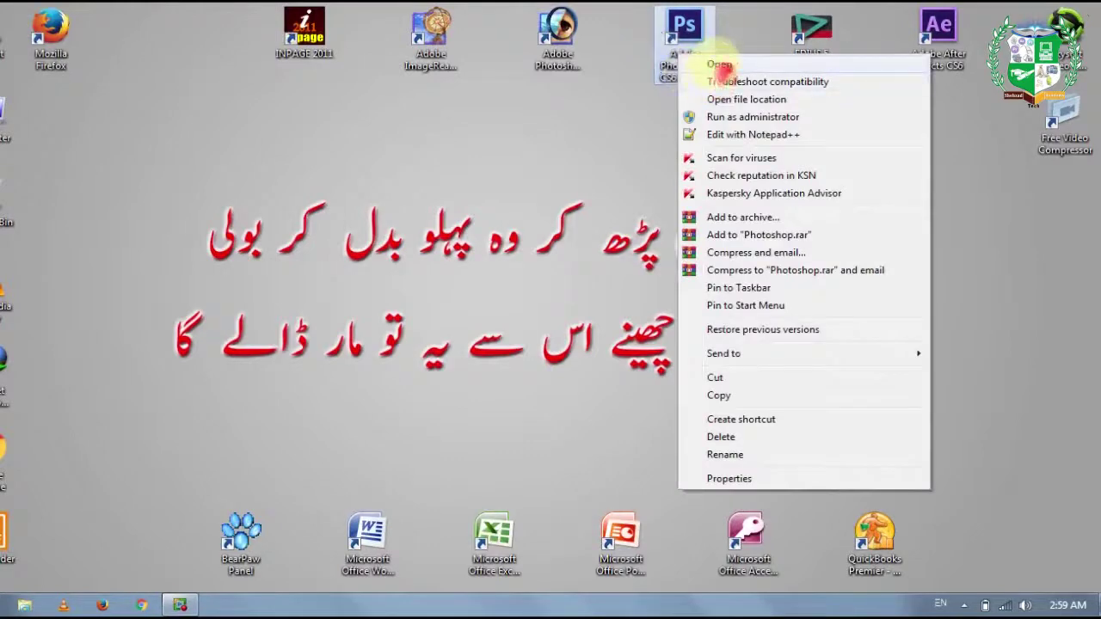
pyautogui.click(719, 66)
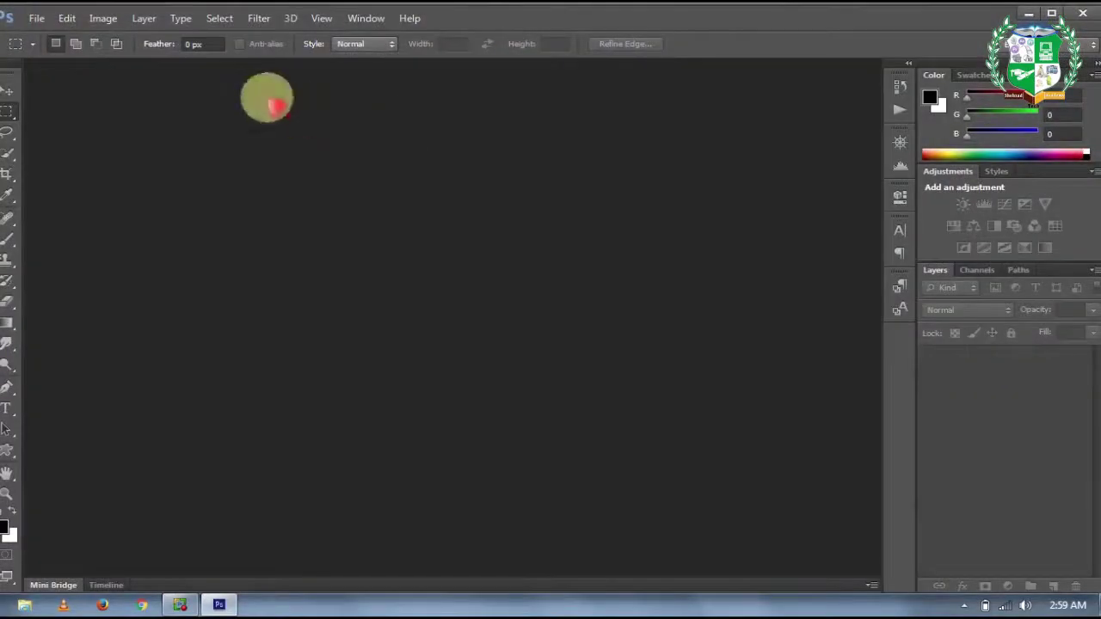
pyautogui.click(24, 605)
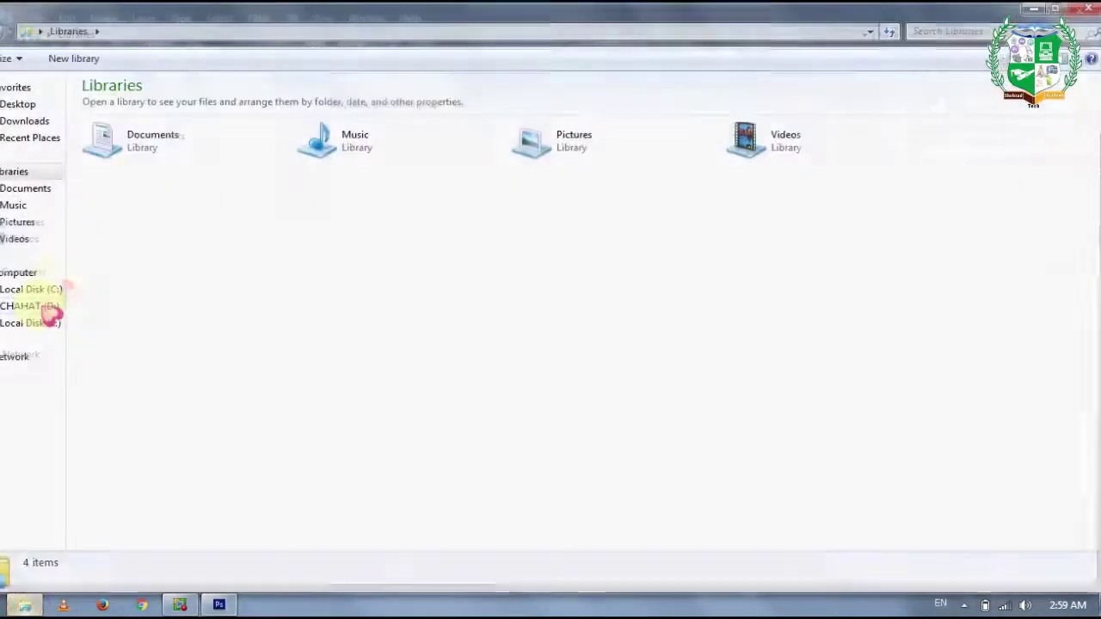
pyautogui.click(30, 305)
pyautogui.doubleClick(784, 165)
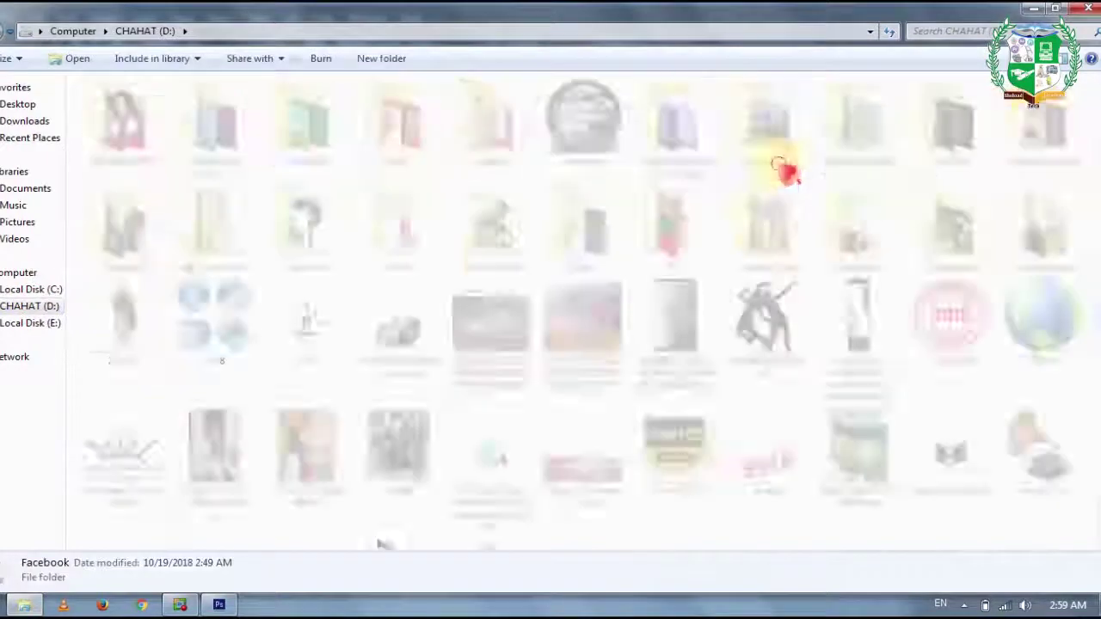
pyautogui.click(398, 447)
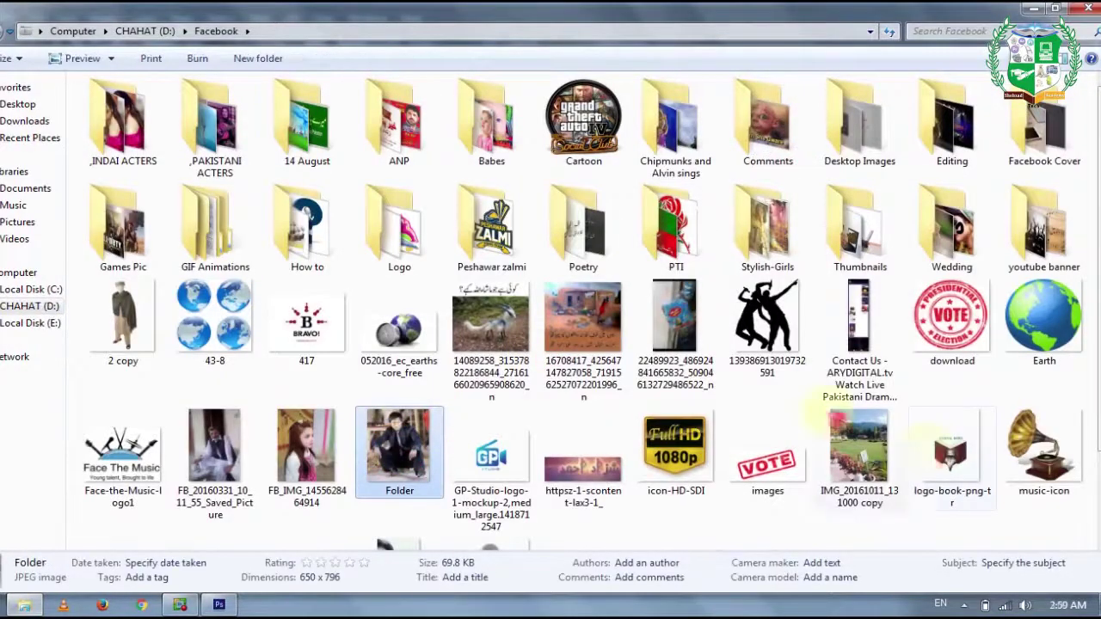
pyautogui.keyDown('ctrl'); pyautogui.click(859, 456); pyautogui.keyUp('ctrl')
pyautogui.moveTo(398, 451); pyautogui.dragTo(405, 381)
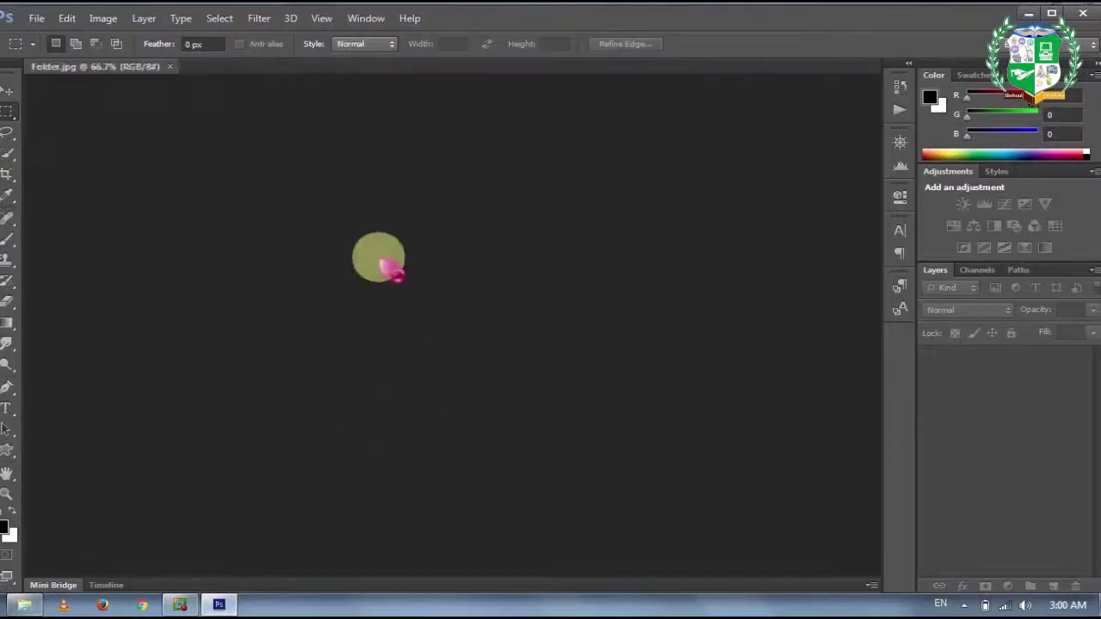
pyautogui.click(160, 66)
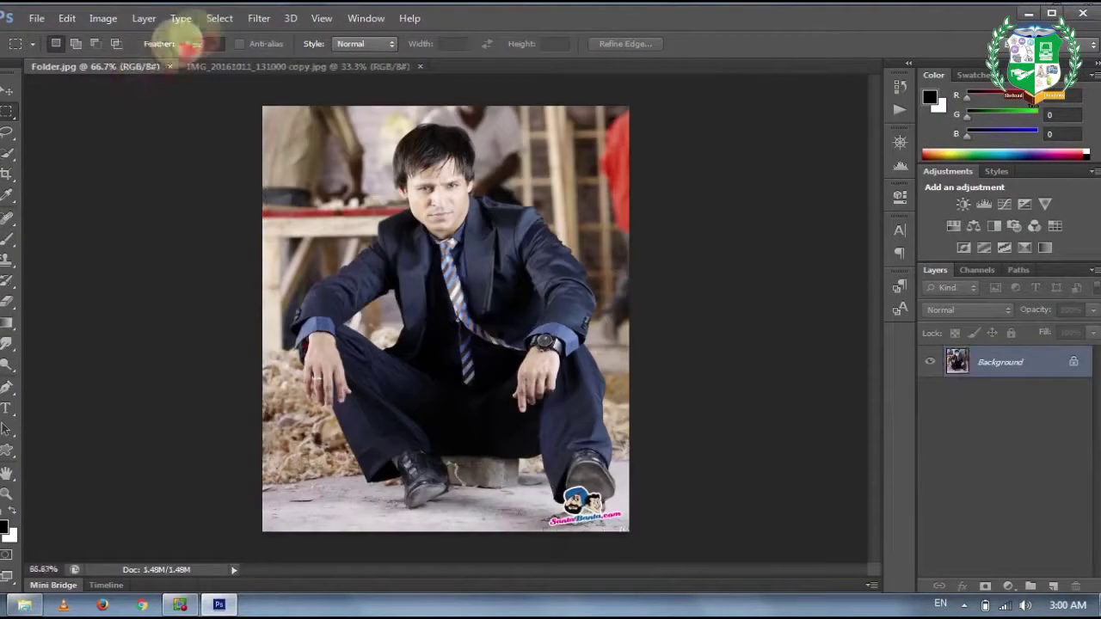
# Try a 15 px Field Blur with pins on the man's face and jacket, and cancel the filter.
pyautogui.click(261, 19)
pyautogui.moveTo(415, 166)
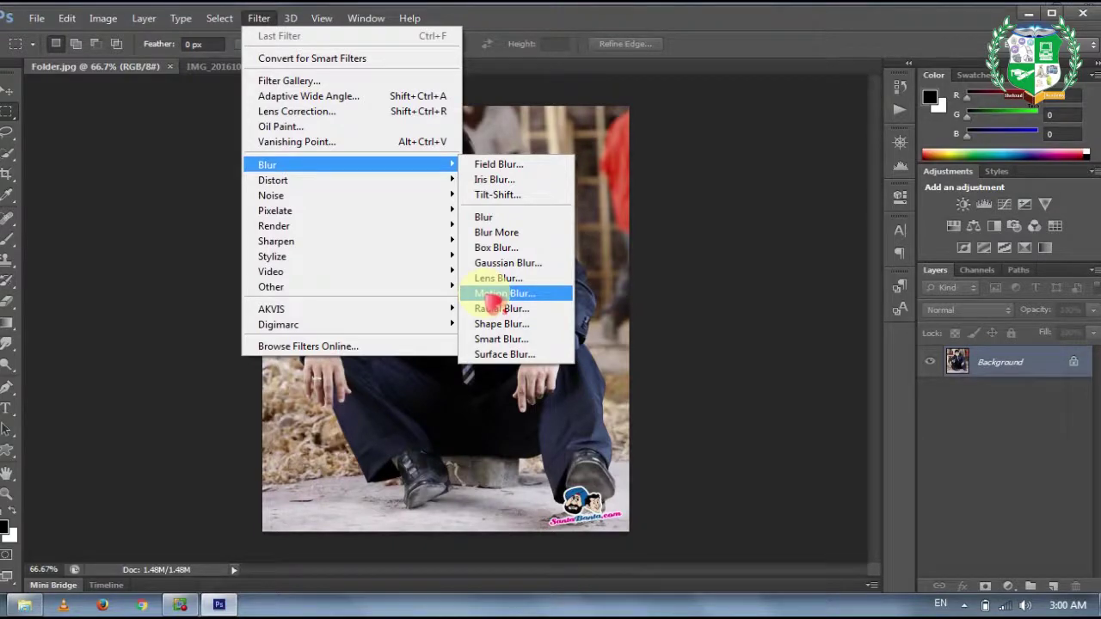
pyautogui.click(499, 163)
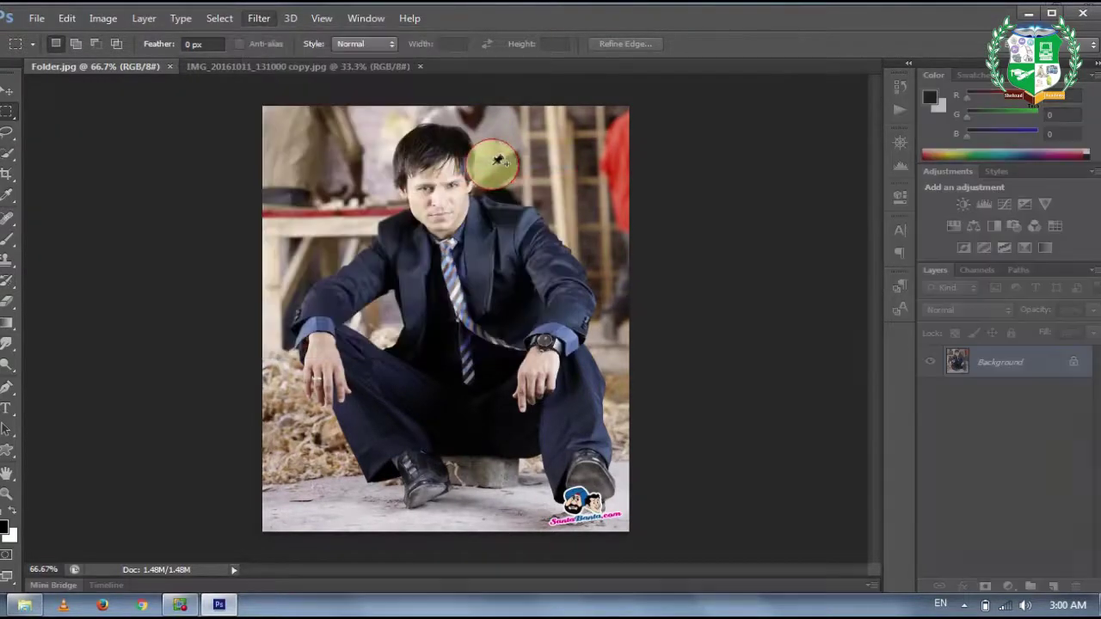
pyautogui.click(430, 197)
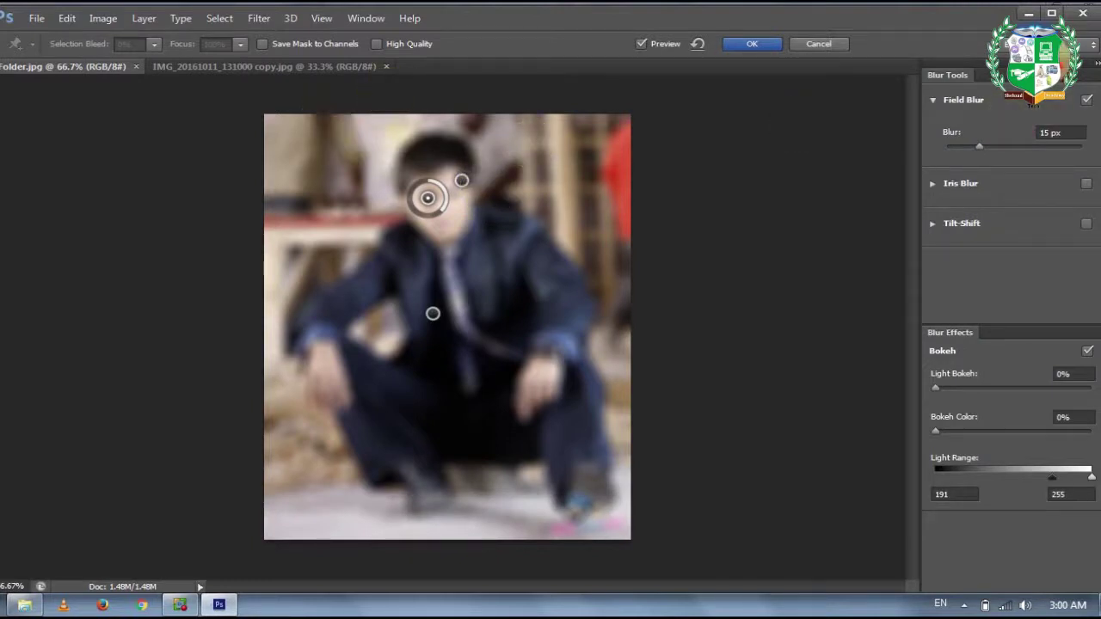
pyautogui.click(821, 48)
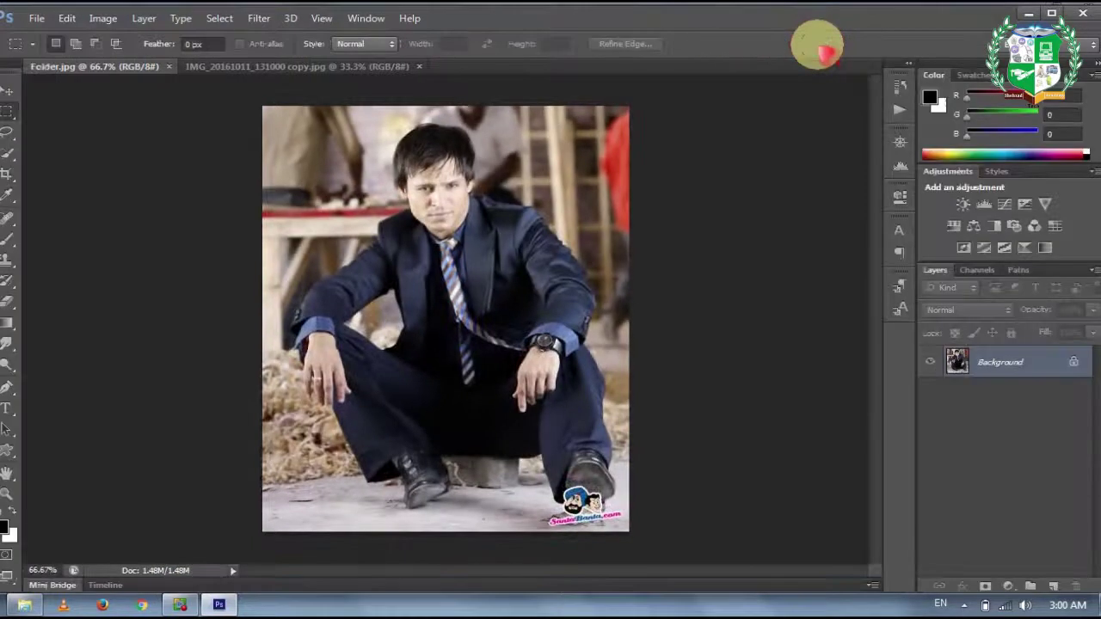
# Preview a Gaussian Blur with a 0.6 pixel radius on the whole photo, and cancel it.
pyautogui.click(258, 18)
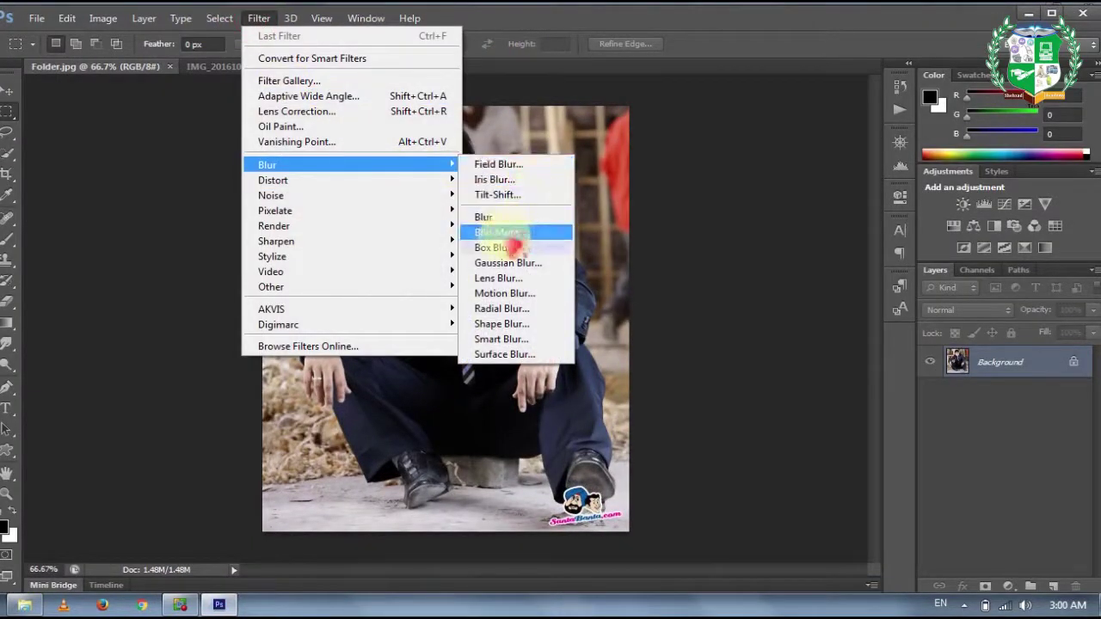
pyautogui.click(509, 262)
pyautogui.moveTo(509, 114); pyautogui.dragTo(768, 61)
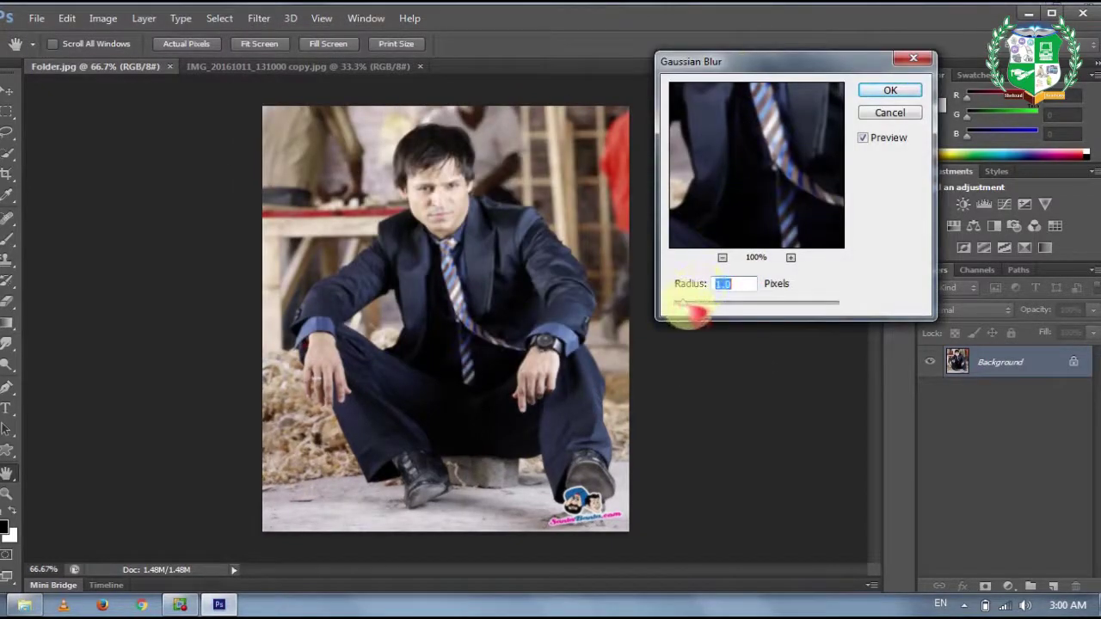
pyautogui.moveTo(679, 303)
pyautogui.mouseDown()
pyautogui.moveTo(749, 301)
pyautogui.moveTo(686, 311)
pyautogui.mouseUp()
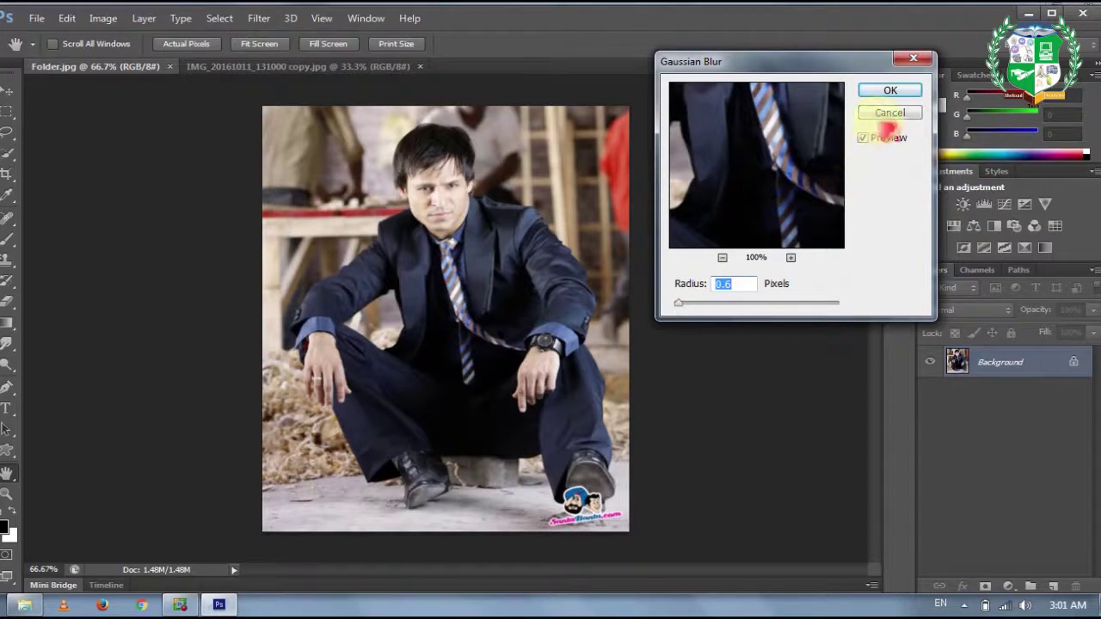
pyautogui.click(877, 112)
# Select the background around the man with the Quick Selection tool, excluding his head from the selection.
pyautogui.click(11, 154)
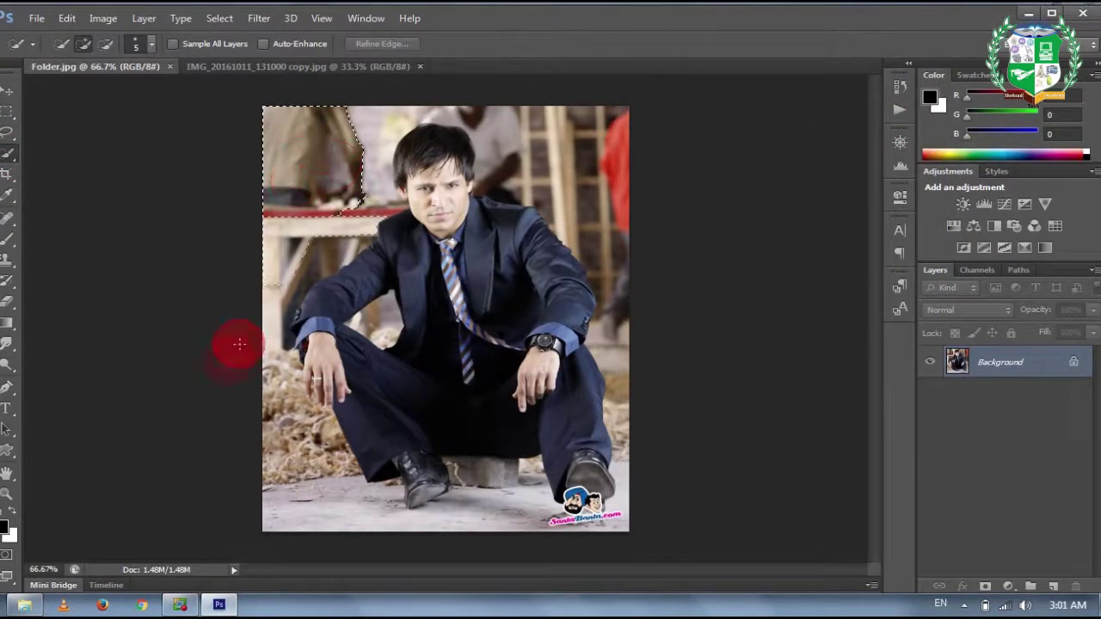
pyautogui.moveTo(228, 372); pyautogui.dragTo(299, 442)
pyautogui.moveTo(531, 161)
pyautogui.mouseDown()
pyautogui.moveTo(504, 134)
pyautogui.moveTo(529, 161)
pyautogui.moveTo(601, 147)
pyautogui.moveTo(583, 131)
pyautogui.moveTo(621, 170)
pyautogui.moveTo(385, 125)
pyautogui.mouseUp()
pyautogui.moveTo(297, 468); pyautogui.dragTo(361, 508)
pyautogui.moveTo(454, 153)
pyautogui.keyDown('alt'); pyautogui.mouseDown()
pyautogui.moveTo(413, 151)
pyautogui.moveTo(443, 133)
pyautogui.mouseUp(); pyautogui.keyUp('alt')
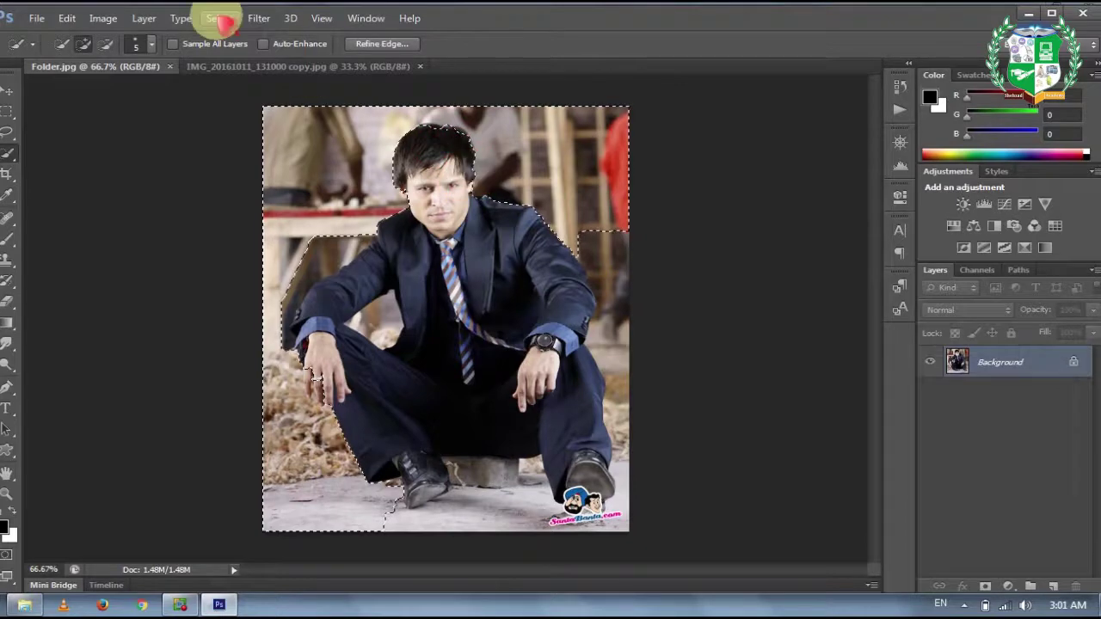
# Preview a Gaussian Blur with a 5.5 pixel radius on the selected background, cancel it, and clear the selection.
pyautogui.click(268, 19)
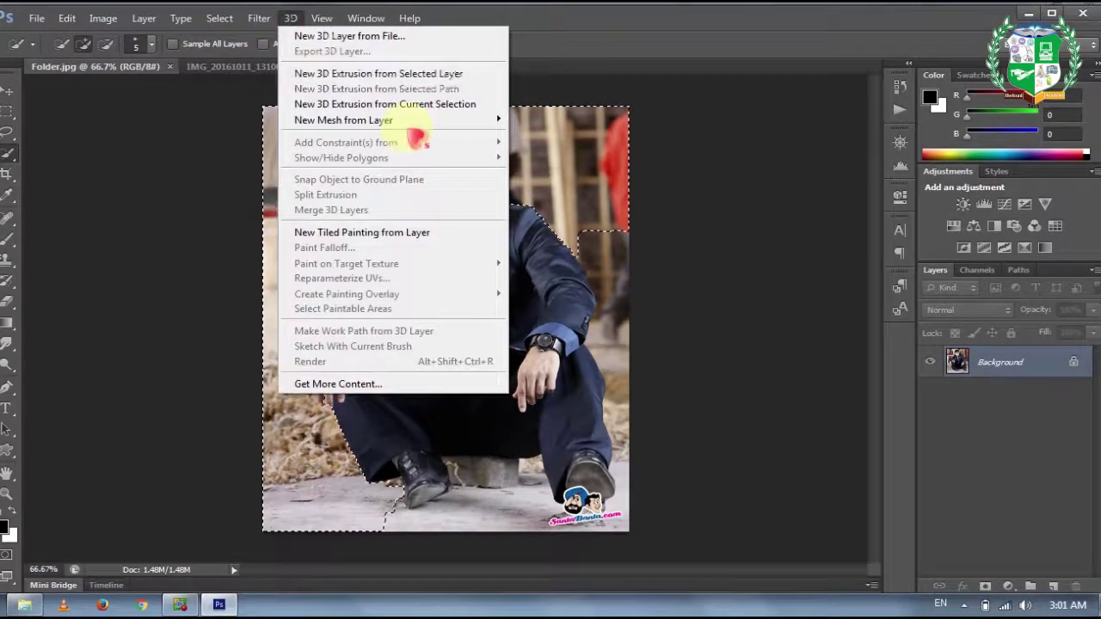
pyautogui.moveTo(454, 172)
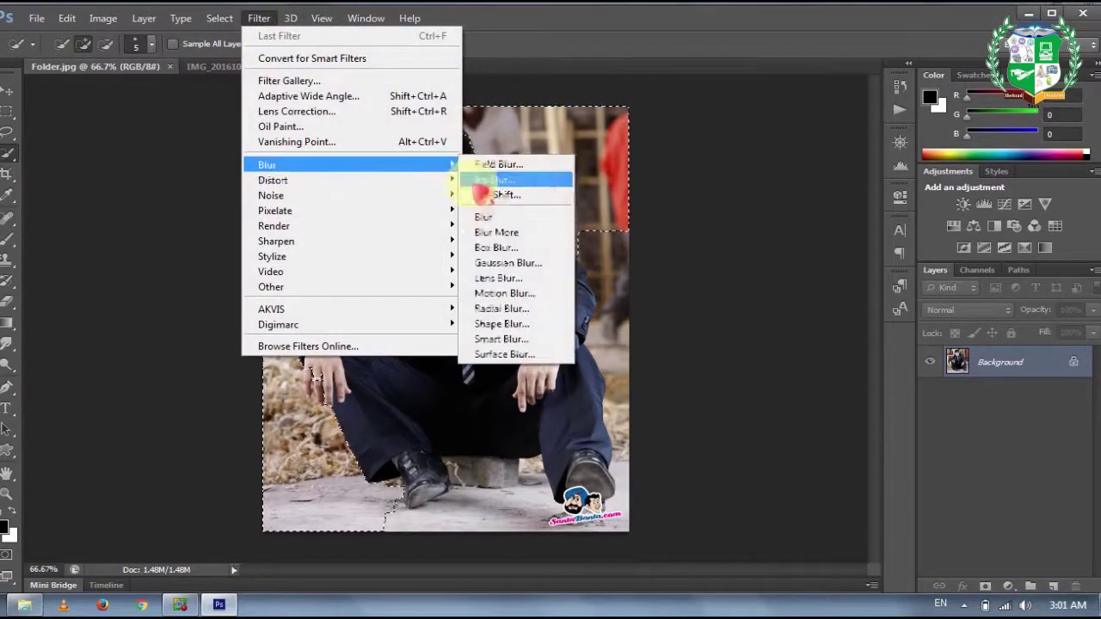
pyautogui.click(508, 262)
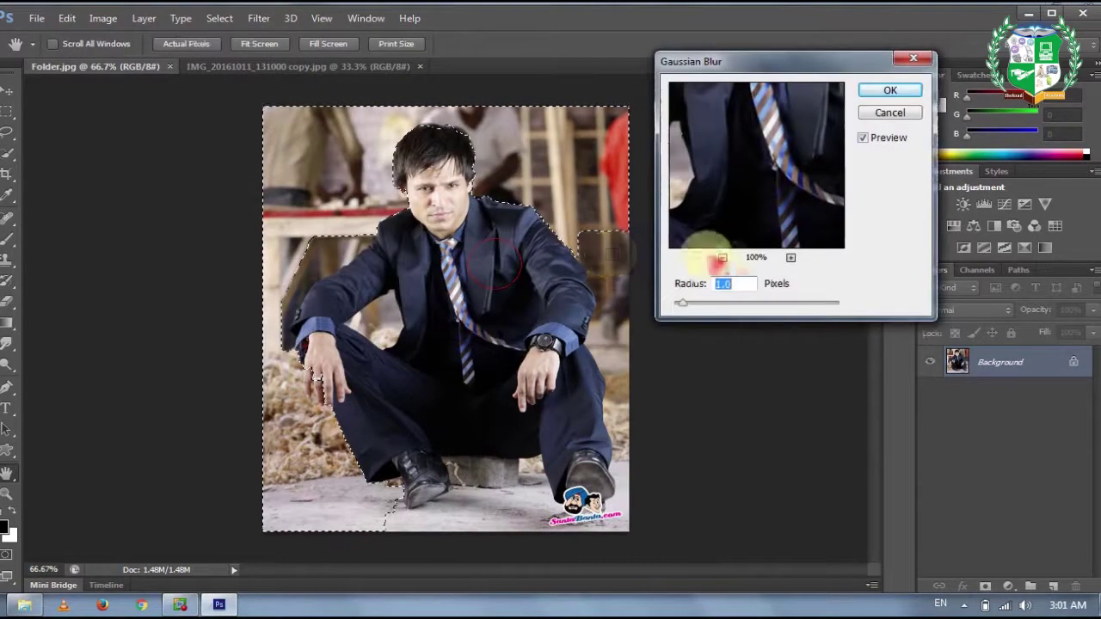
pyautogui.moveTo(717, 306); pyautogui.dragTo(772, 300)
pyautogui.moveTo(705, 305); pyautogui.dragTo(720, 302)
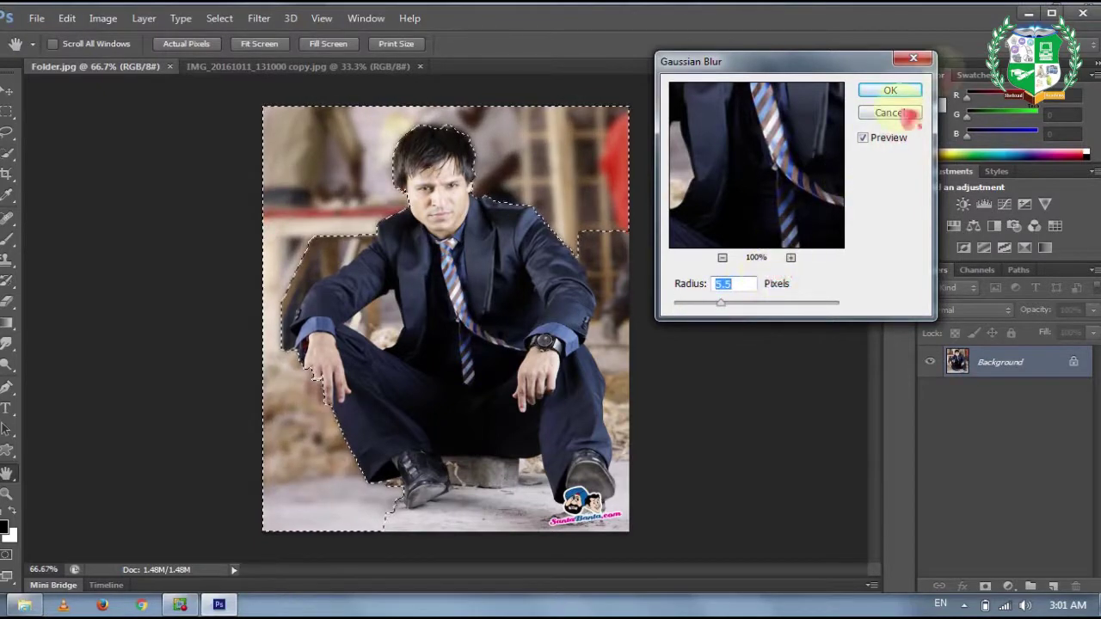
pyautogui.click(903, 112)
pyautogui.hotkey('ctrl', 'd')
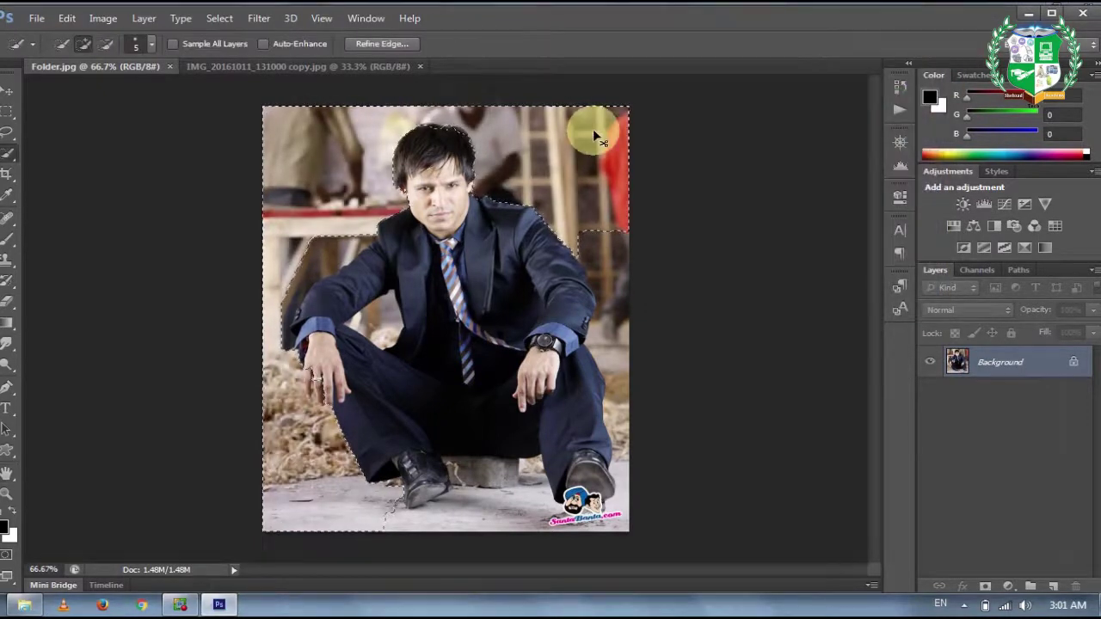
# Try Lens Blur on the photo with increased iris radius, blade curvature and specular highlight brightness, and leave the filter without applying it.
pyautogui.click(219, 18)
pyautogui.moveTo(254, 19)
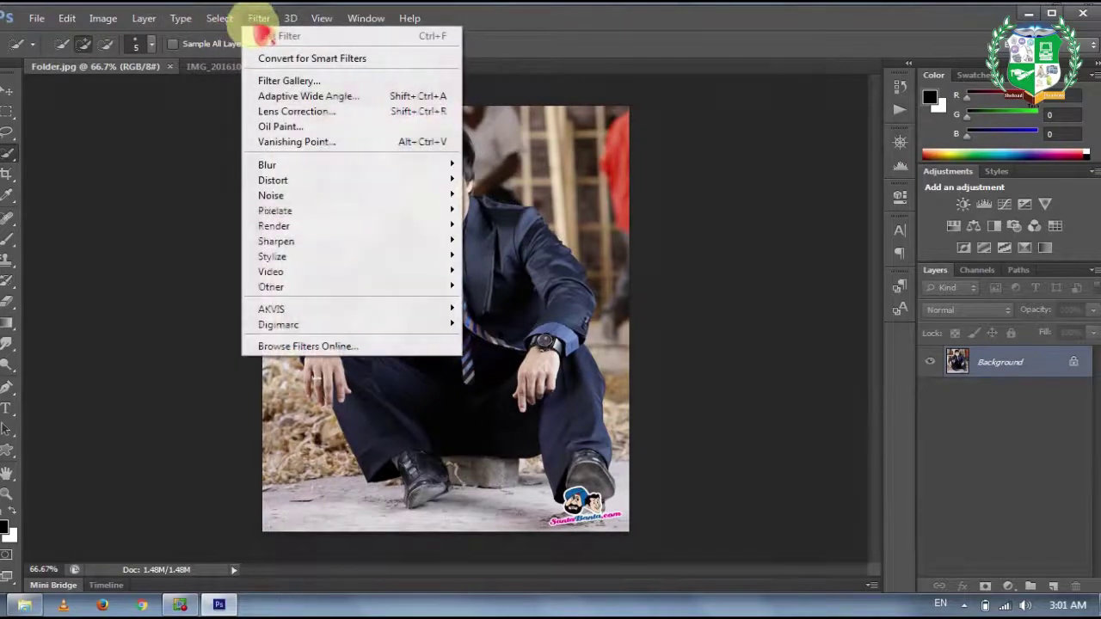
pyautogui.moveTo(443, 169)
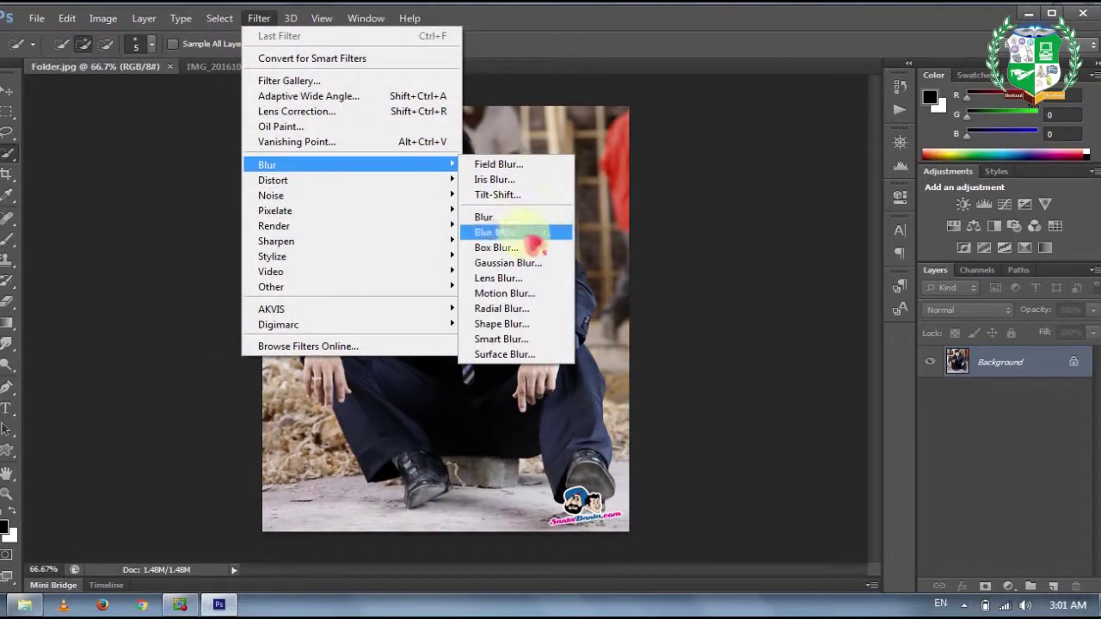
pyautogui.click(507, 280)
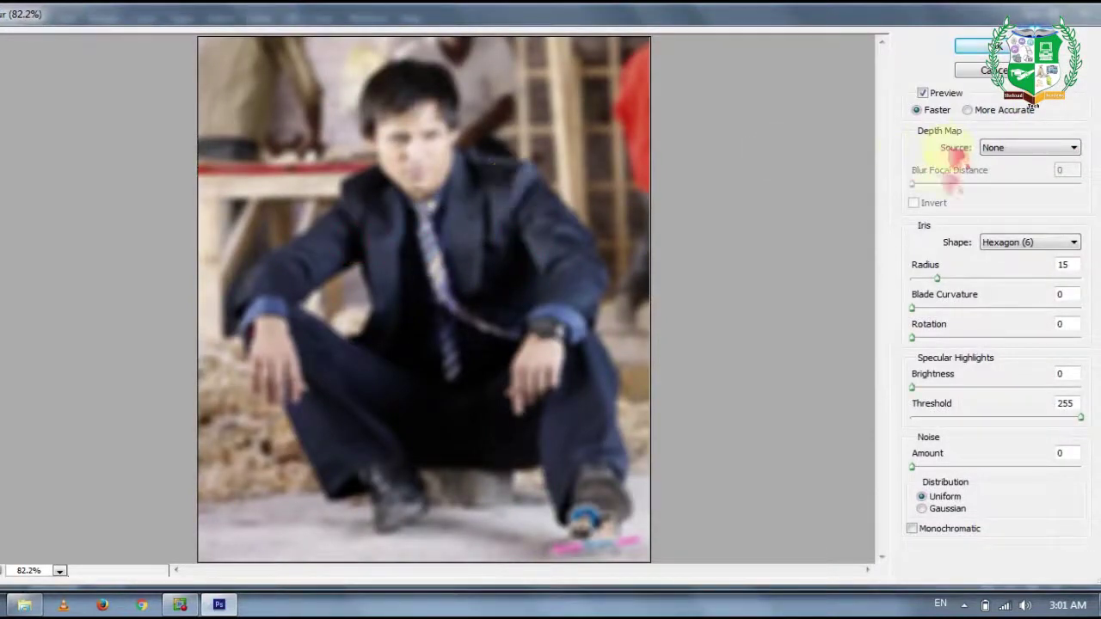
pyautogui.moveTo(937, 279); pyautogui.dragTo(1026, 308)
pyautogui.click(926, 308)
pyautogui.moveTo(912, 388); pyautogui.dragTo(978, 389)
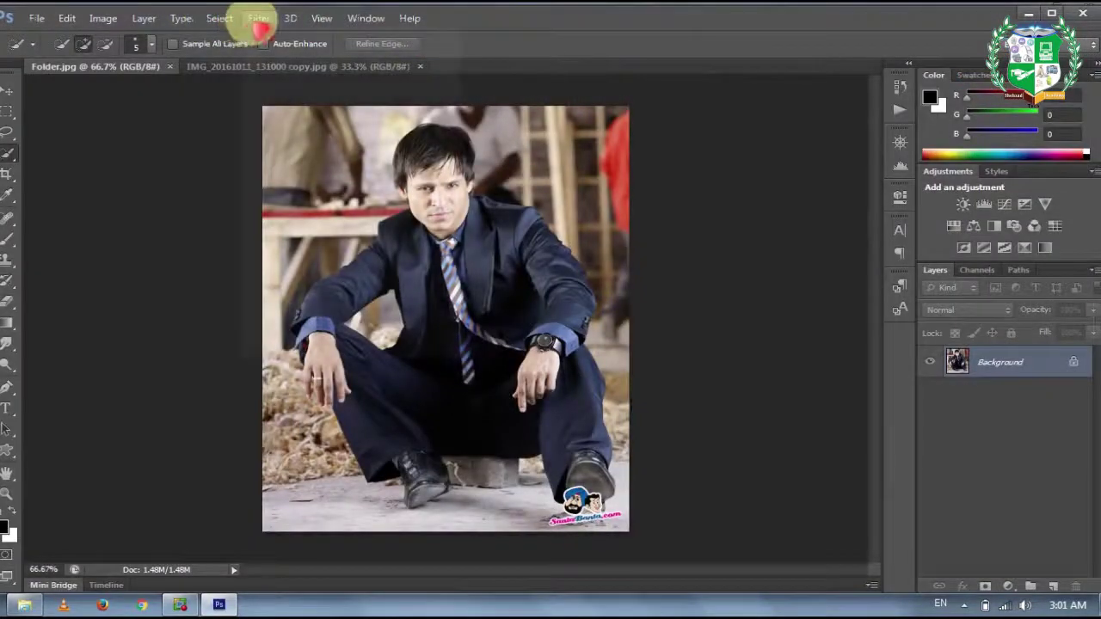
# Preview a Motion Blur with a distance of 31 pixels and an angle of 6°, and cancel it.
pyautogui.click(258, 18)
pyautogui.moveTo(442, 169)
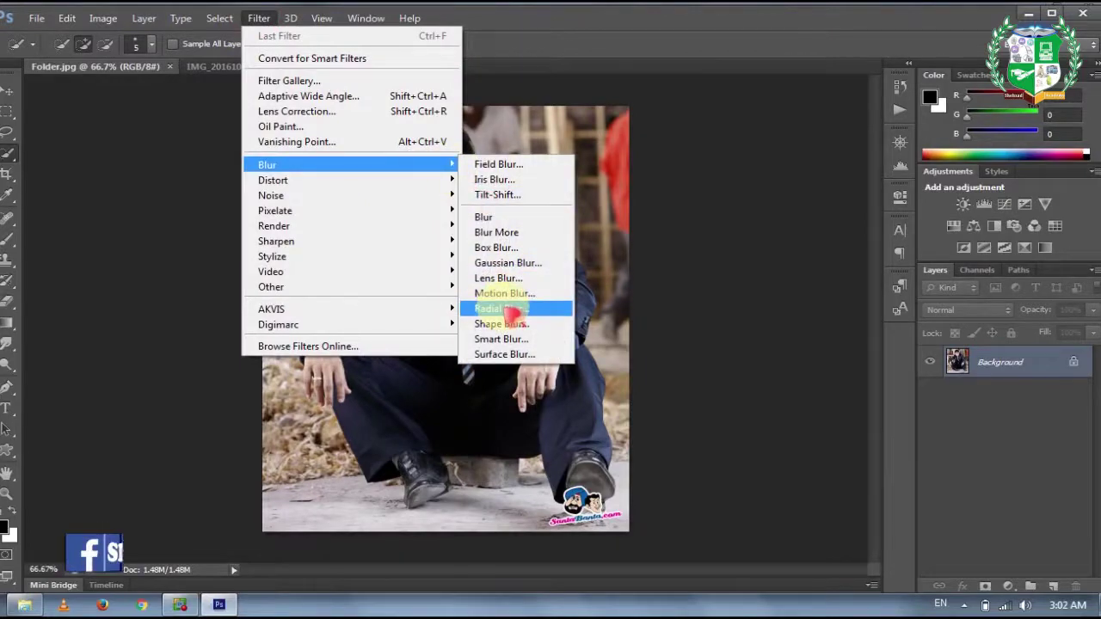
pyautogui.click(502, 293)
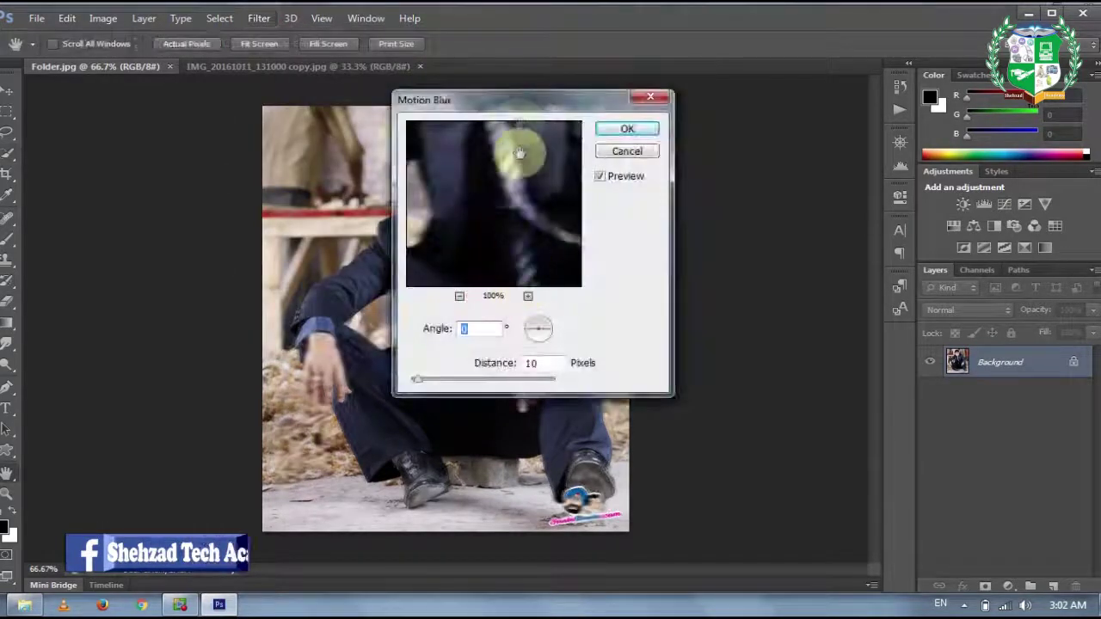
pyautogui.moveTo(521, 104); pyautogui.dragTo(776, 73)
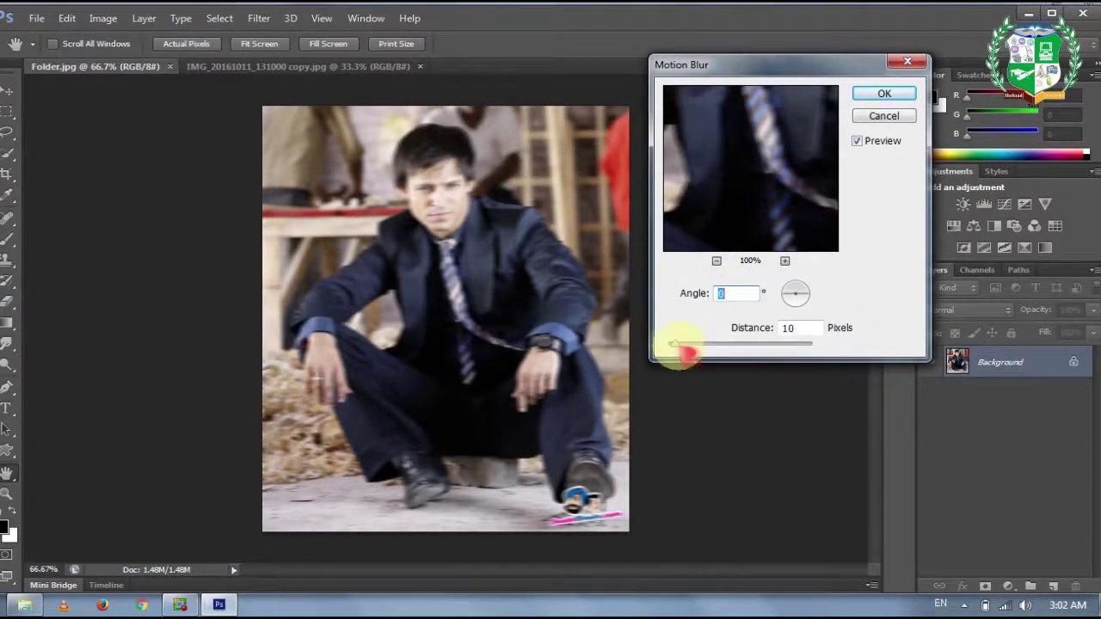
pyautogui.moveTo(686, 343)
pyautogui.mouseDown()
pyautogui.moveTo(716, 349)
pyautogui.moveTo(701, 345)
pyautogui.mouseUp()
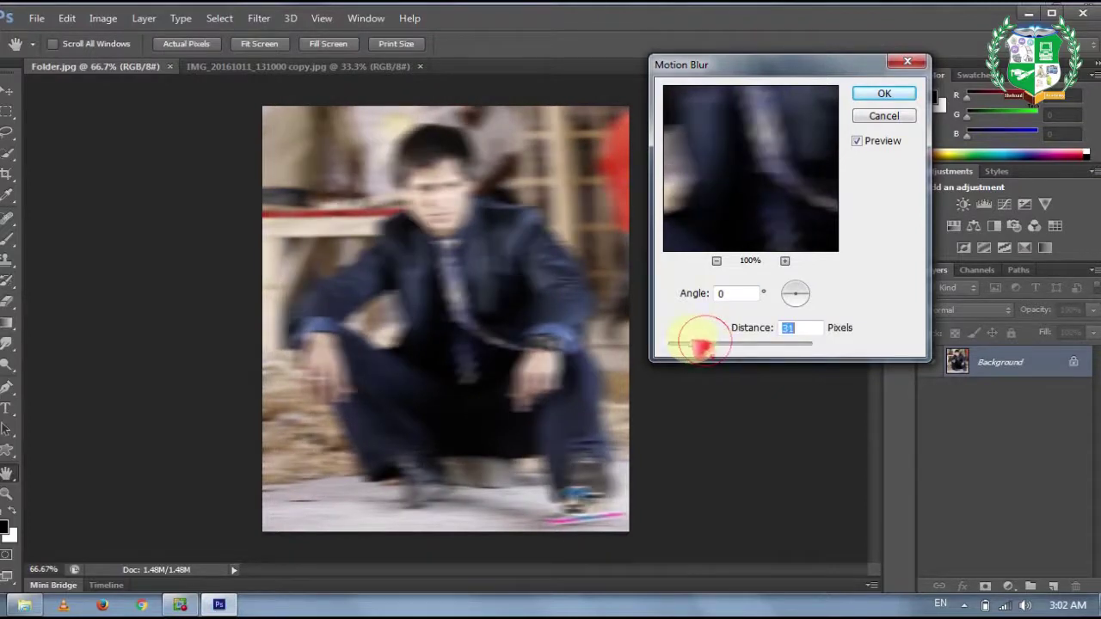
pyautogui.moveTo(795, 299)
pyautogui.mouseDown()
pyautogui.moveTo(802, 308)
pyautogui.moveTo(815, 298)
pyautogui.mouseUp()
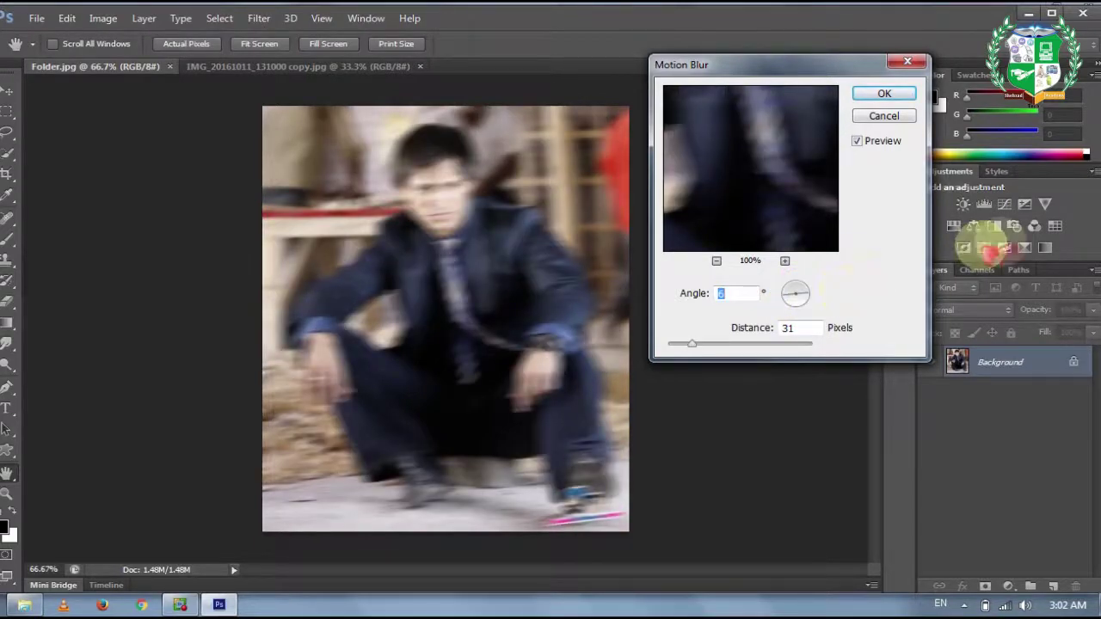
pyautogui.click(903, 117)
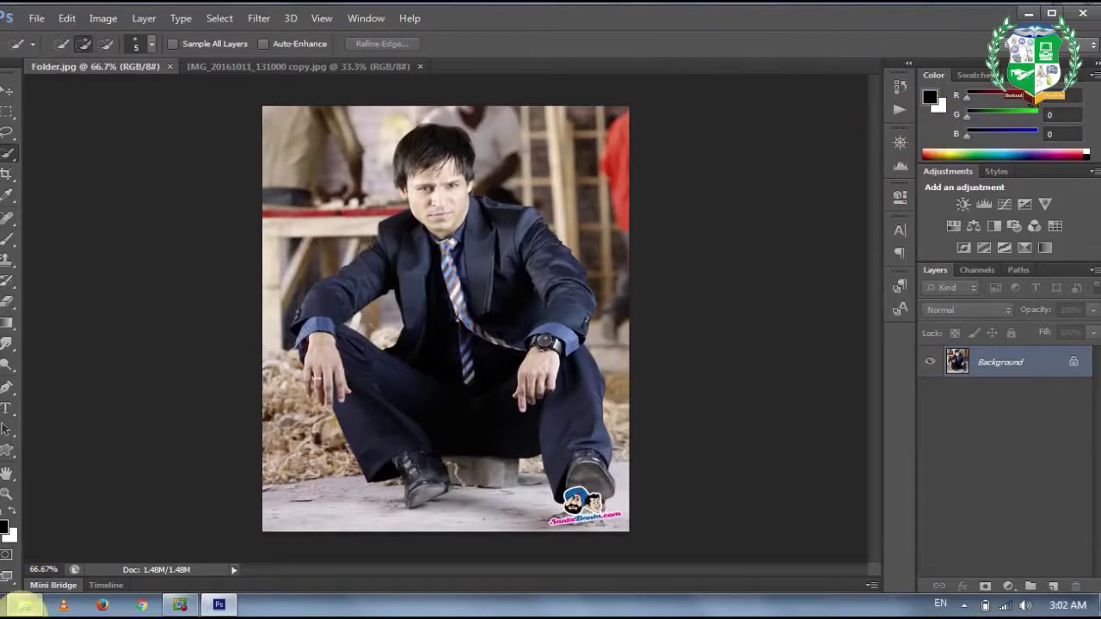
# Switch to the file explorer, browse to the Shahrukh khan folder among the male actors, and open IMG_2759 in Photoshop.
pyautogui.click(24, 605)
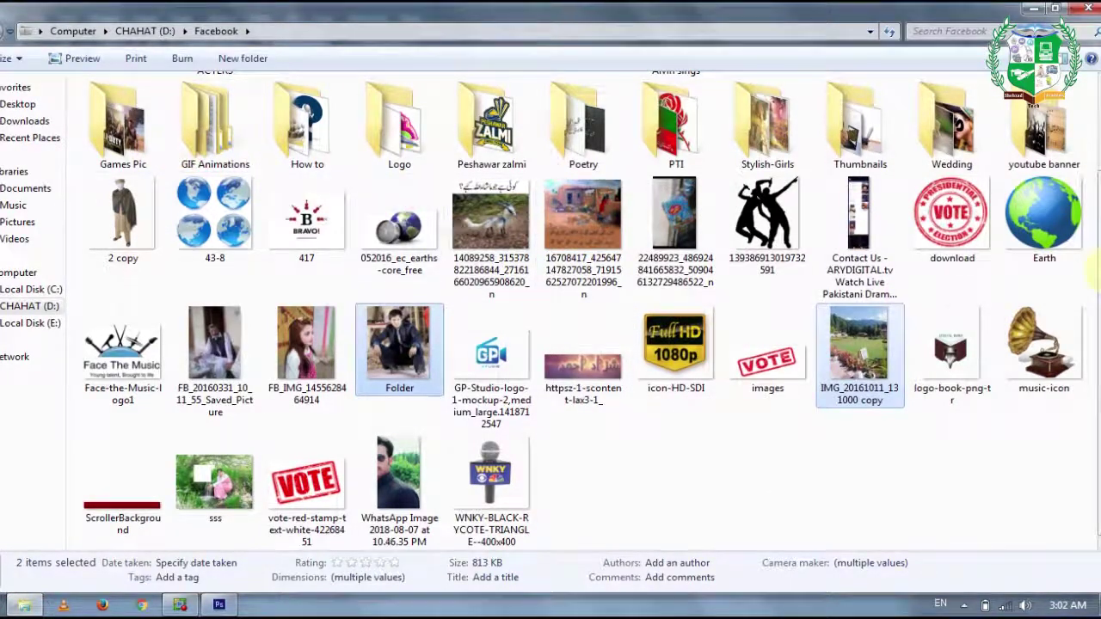
pyautogui.scroll(2, 399, 232)
pyautogui.doubleClick(120, 120)
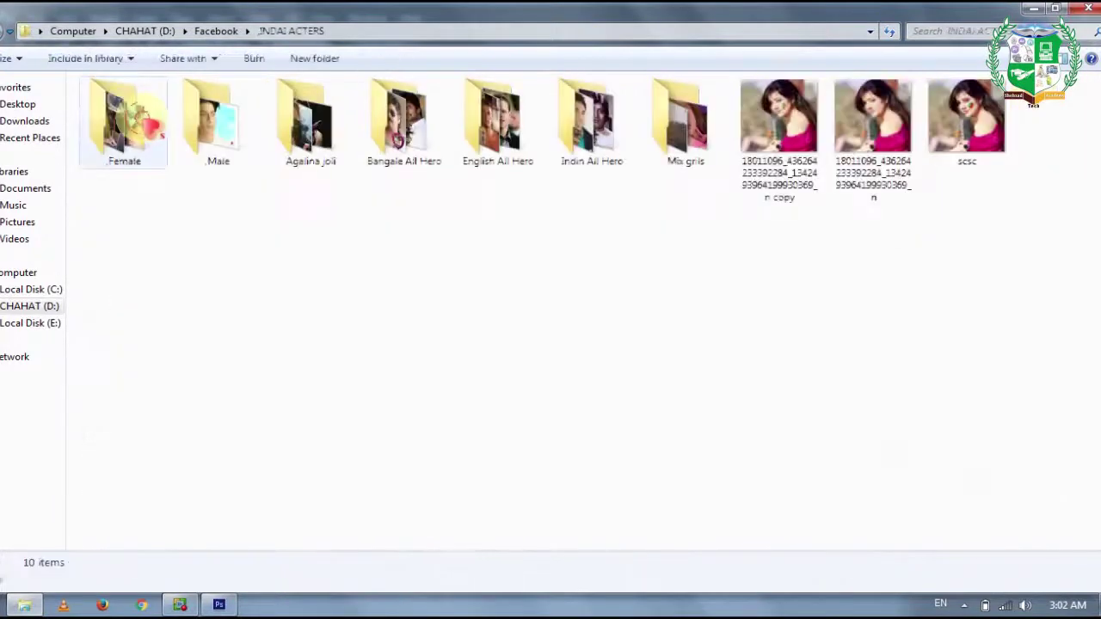
pyautogui.doubleClick(226, 129)
pyautogui.doubleClick(216, 120)
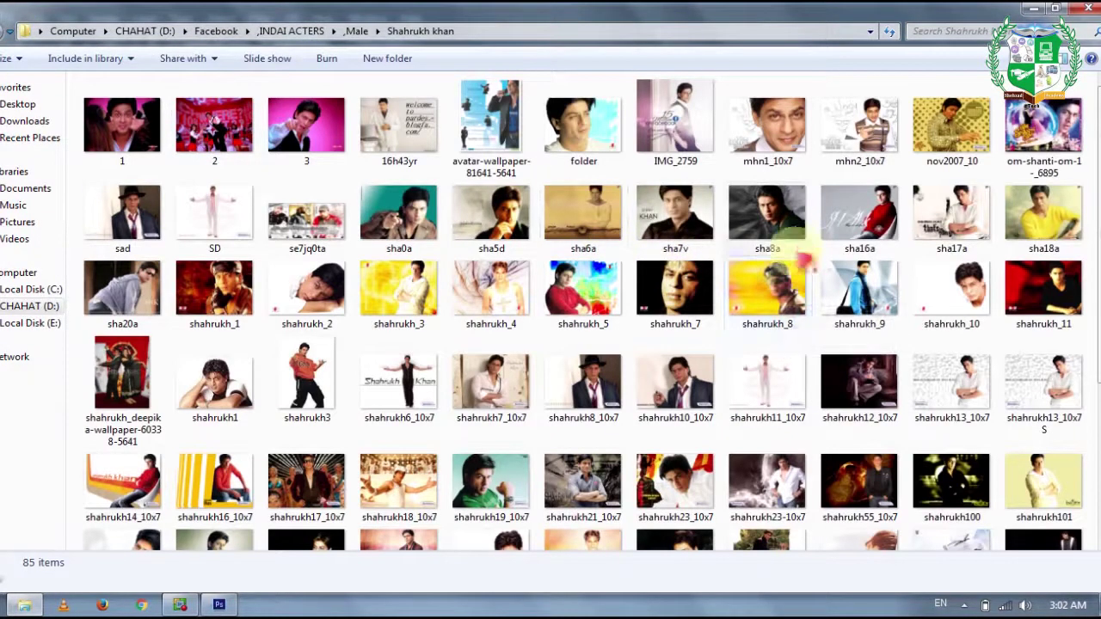
pyautogui.moveTo(1098, 183)
pyautogui.mouseDown()
pyautogui.moveTo(1098, 387)
pyautogui.moveTo(1095, 177)
pyautogui.mouseUp()
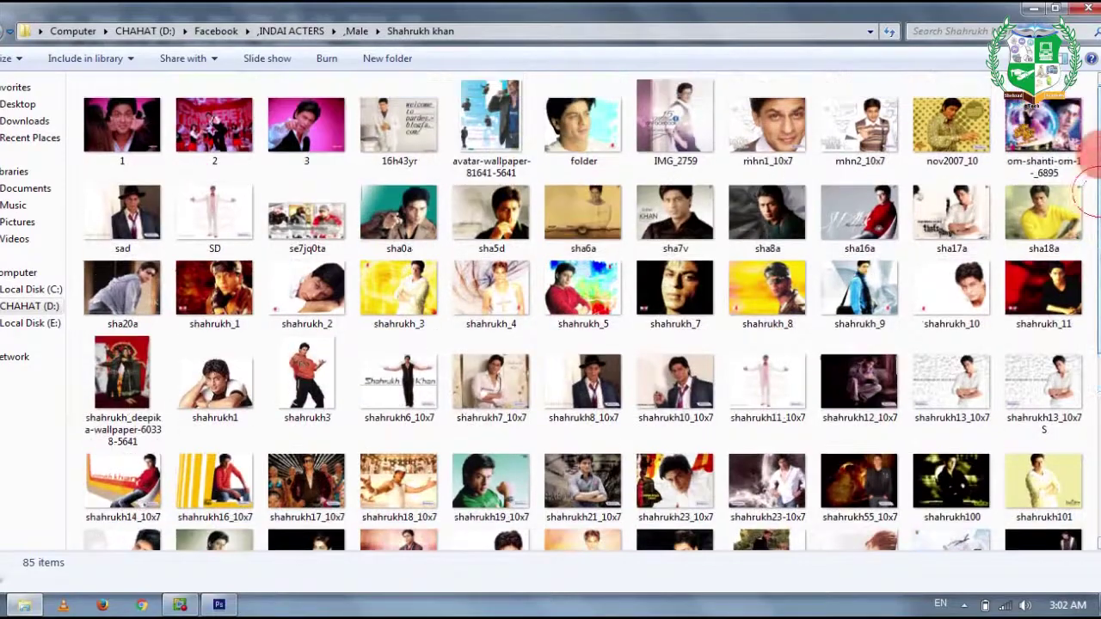
pyautogui.moveTo(675, 120); pyautogui.dragTo(612, 67)
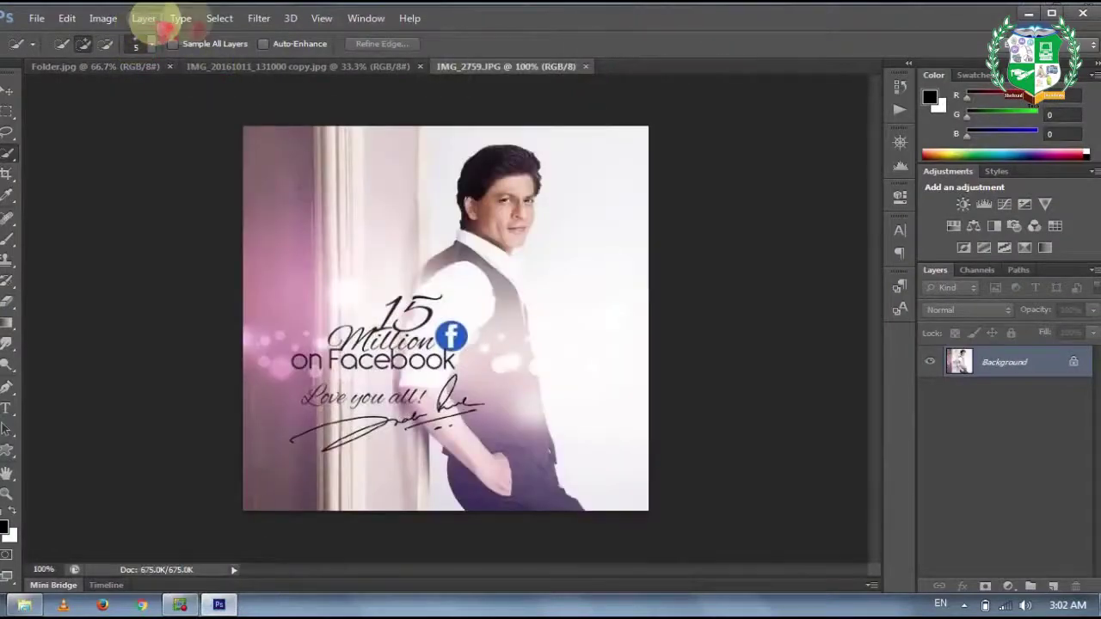
# Preview a Motion Blur with a distance of 34 pixels and an angle of 0° on the portrait, and cancel it.
pyautogui.click(258, 19)
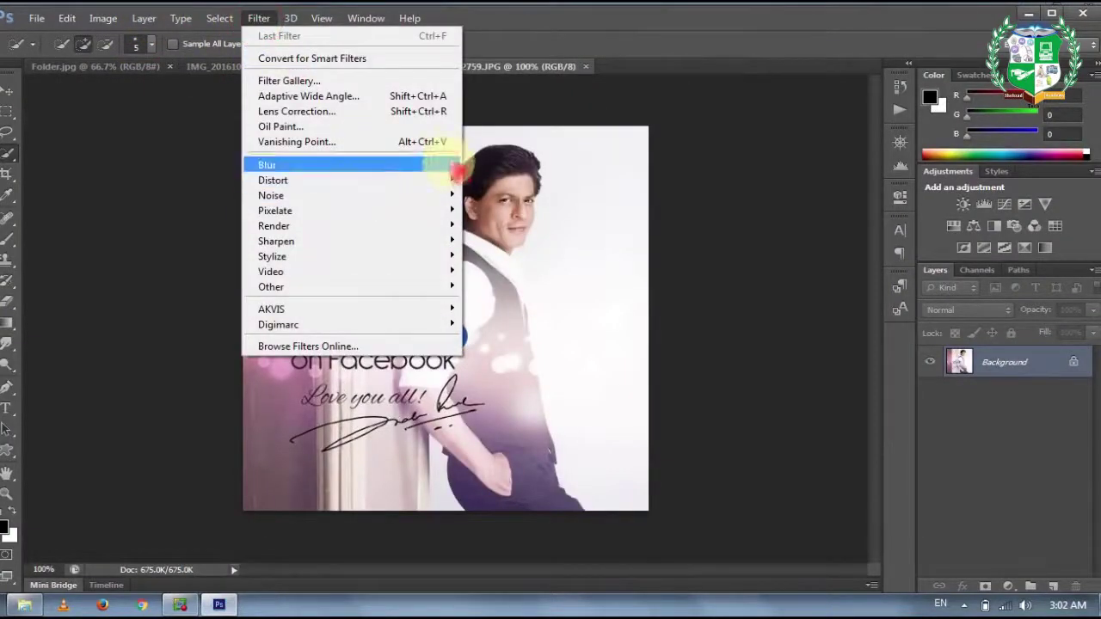
pyautogui.moveTo(459, 168)
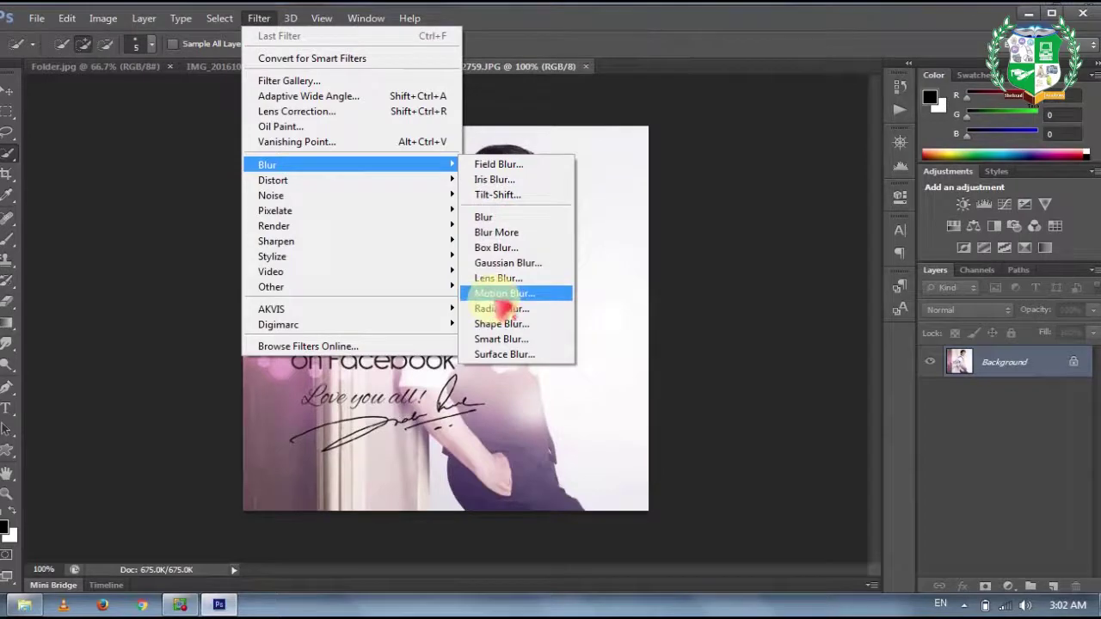
pyautogui.click(503, 295)
pyautogui.moveTo(769, 344); pyautogui.dragTo(695, 344)
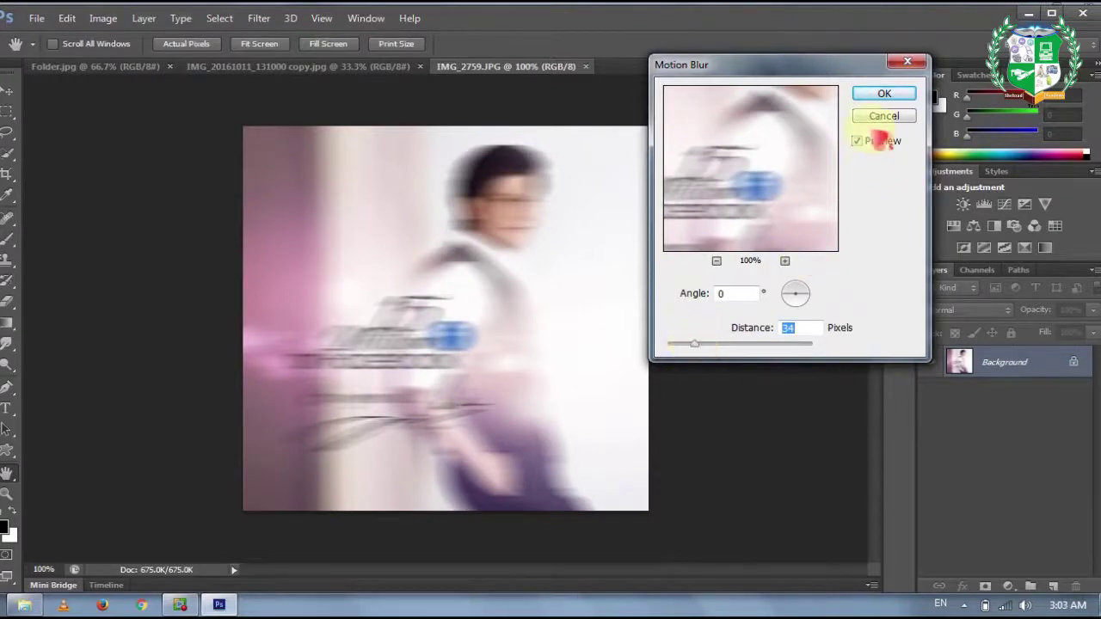
pyautogui.click(883, 118)
# Apply the Twirl distortion to the portrait with an increased angle, and undo it.
pyautogui.click(258, 18)
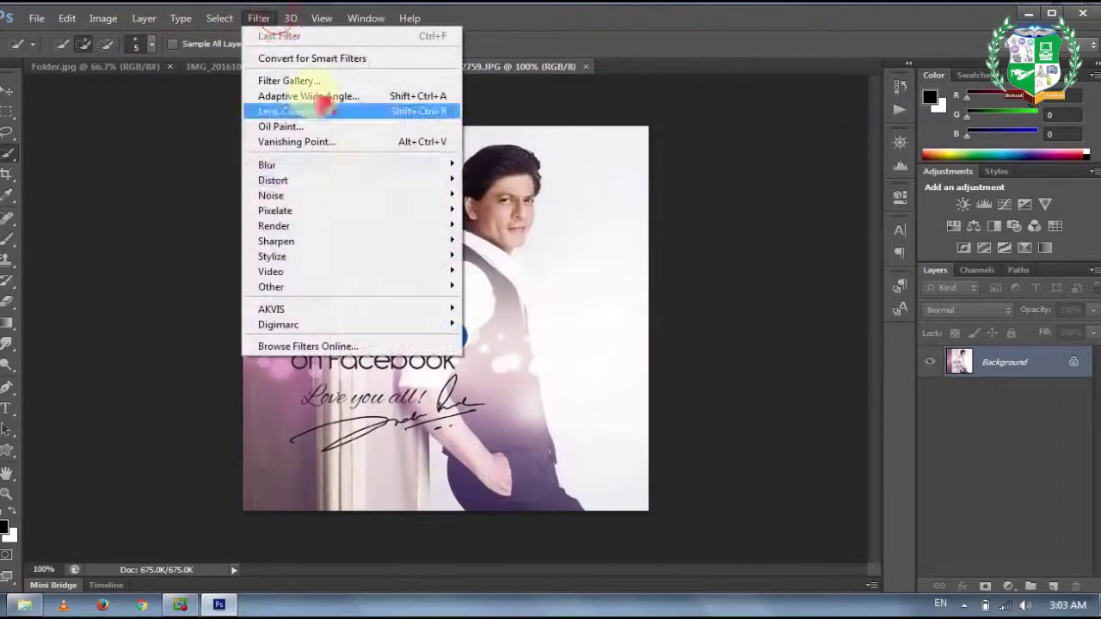
pyautogui.moveTo(409, 182)
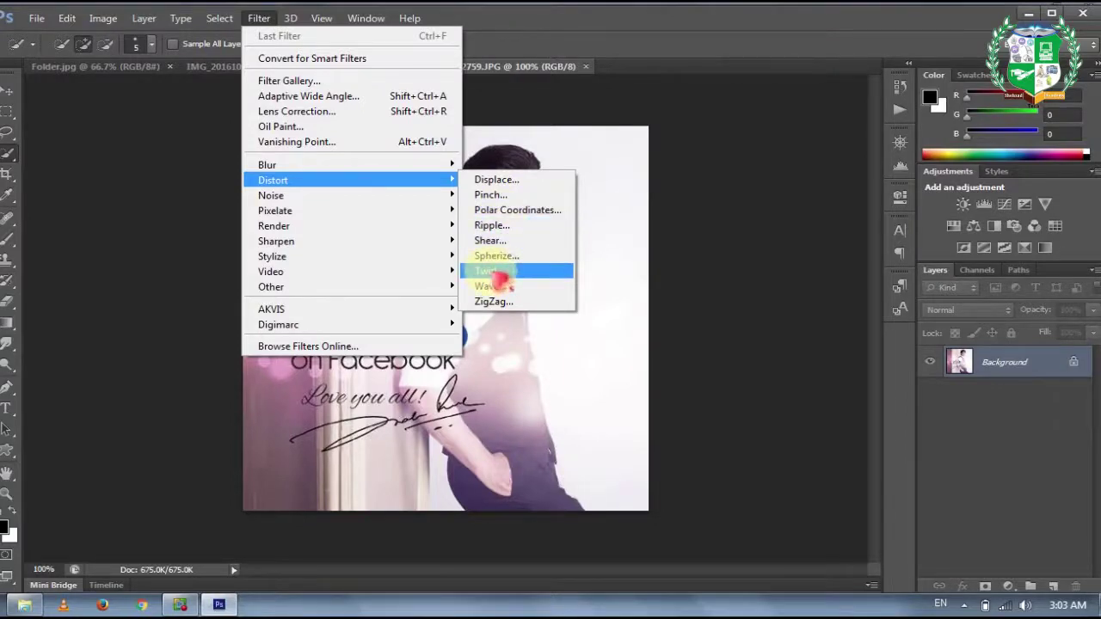
pyautogui.click(502, 273)
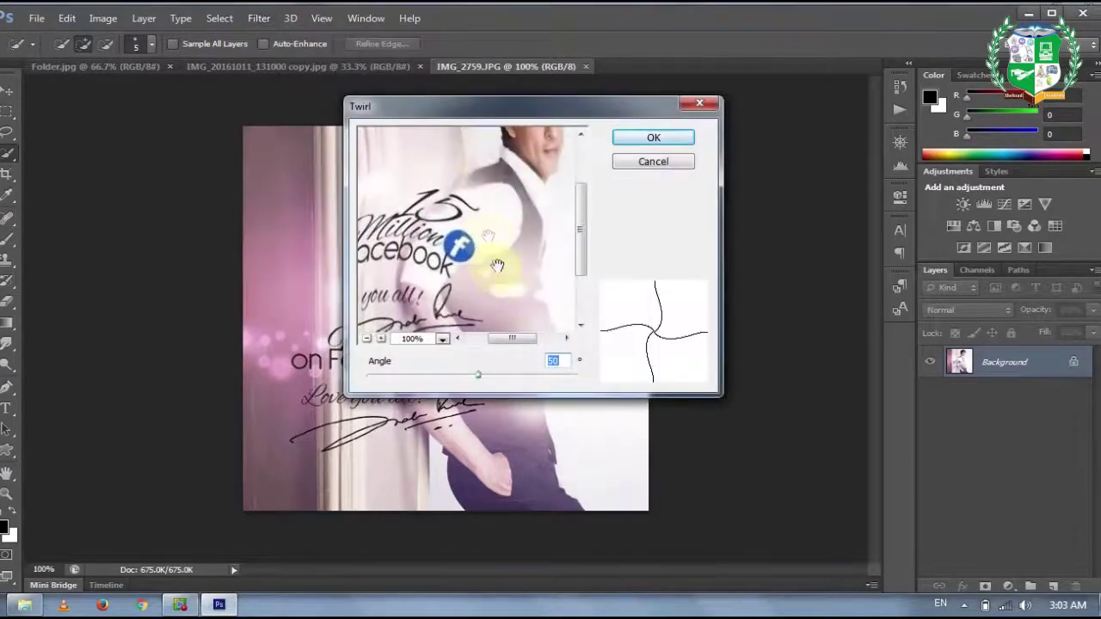
pyautogui.moveTo(688, 106); pyautogui.dragTo(963, 69)
pyautogui.moveTo(754, 338); pyautogui.dragTo(790, 337)
pyautogui.click(909, 101)
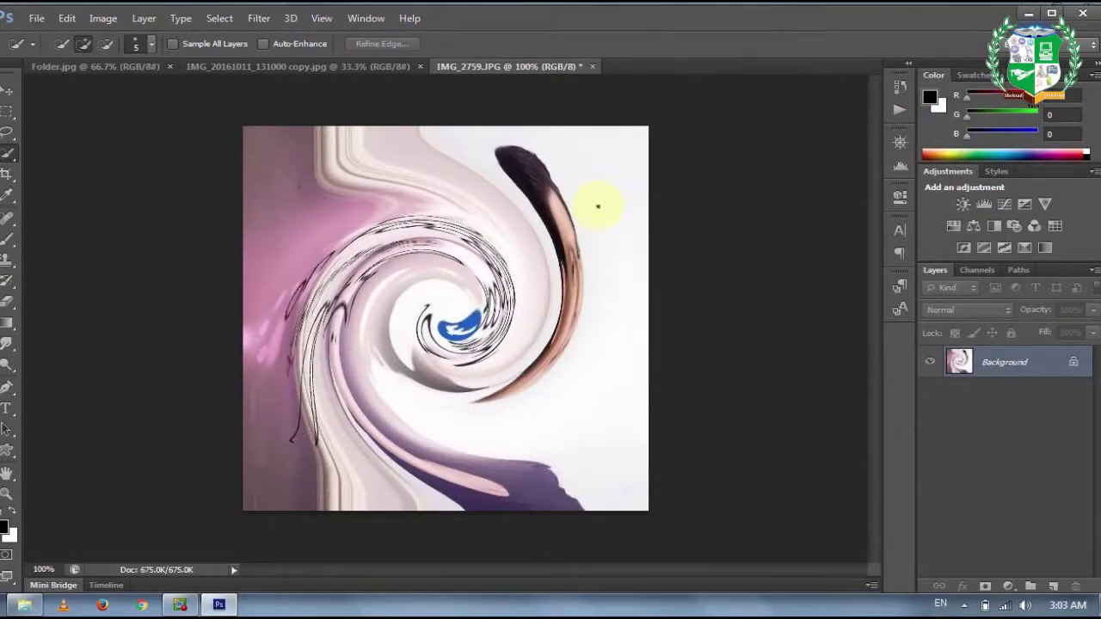
pyautogui.hotkey('ctrl', 'z')
# Apply the Wave distortion to the portrait with 5 generators and the Sine type, and undo it.
pyautogui.click(257, 18)
pyautogui.moveTo(447, 179)
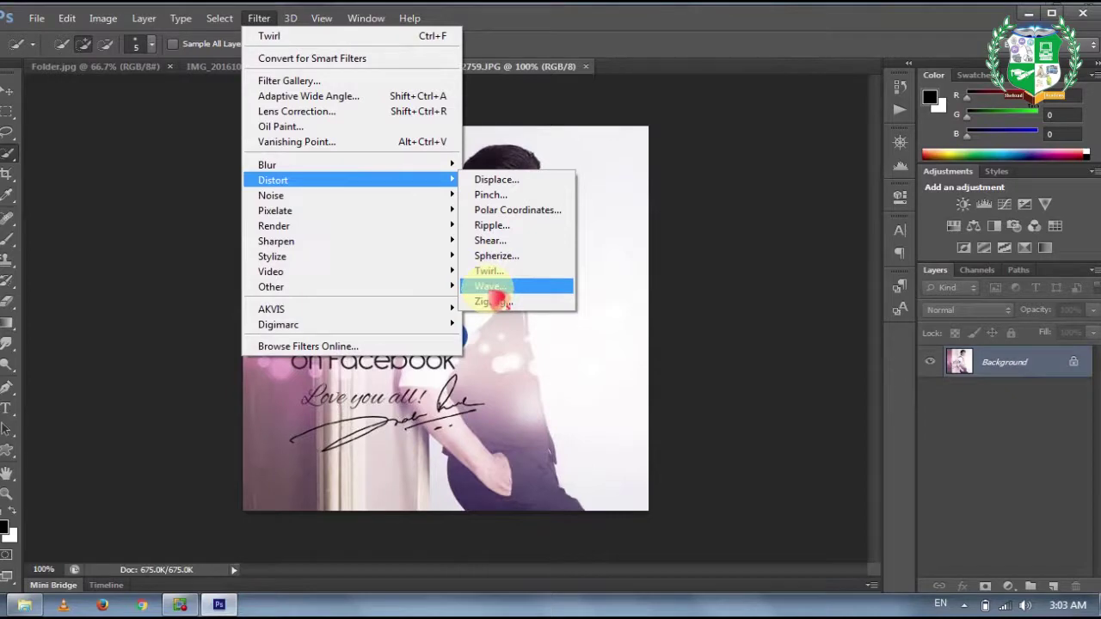
pyautogui.click(492, 290)
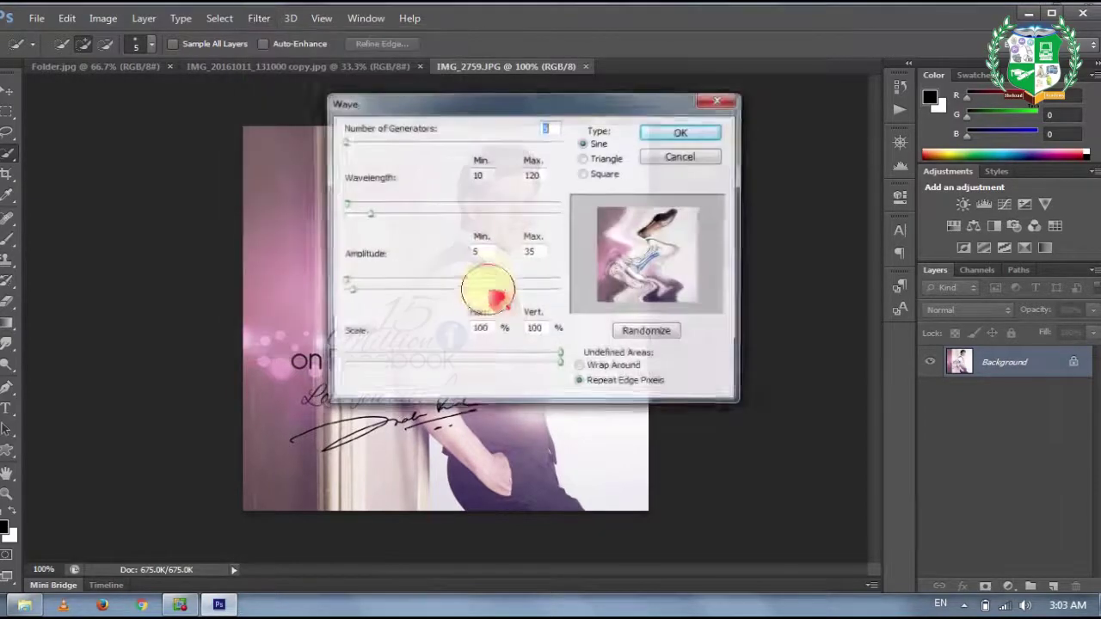
pyautogui.click(708, 131)
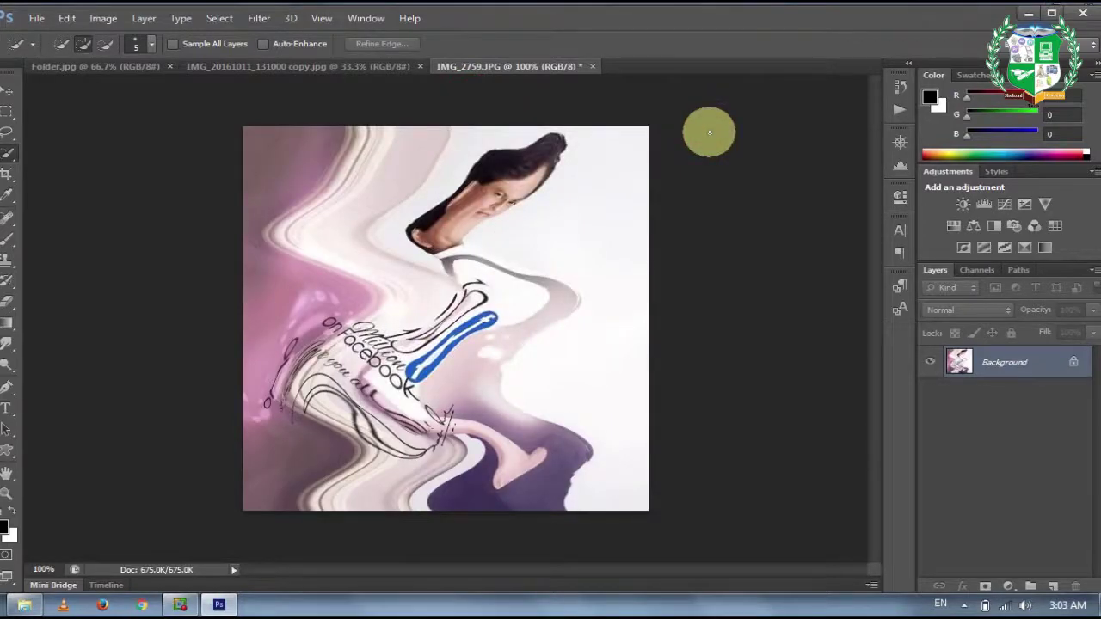
pyautogui.hotkey('ctrl', 'z')
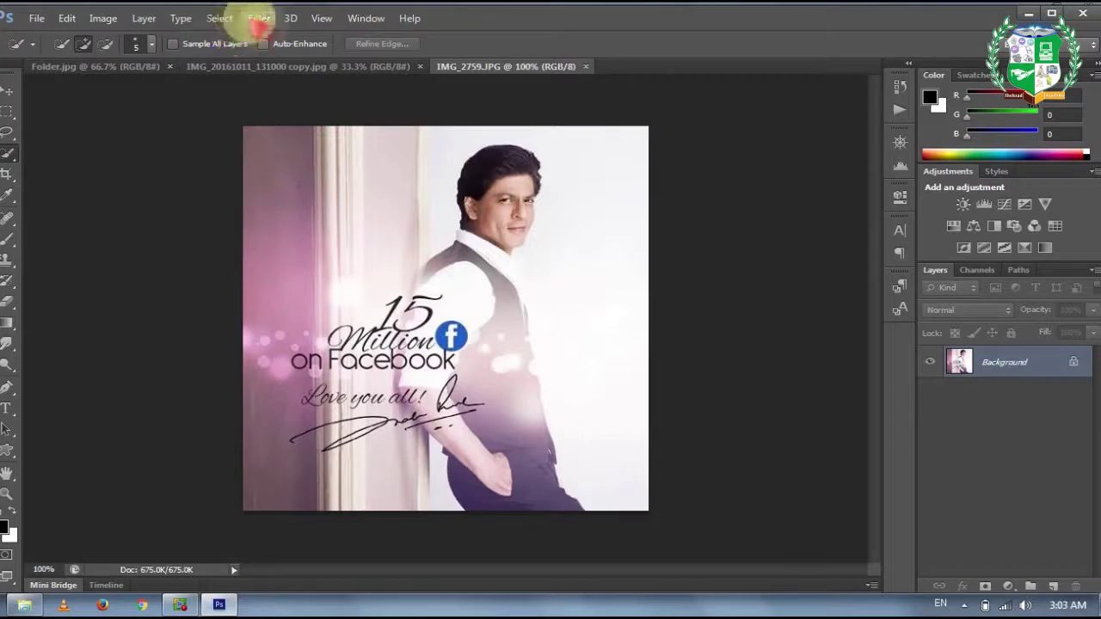
# Create a blank white 483 × 135 pixel document and a second, larger one of 1218 × 720 pixels.
pyautogui.hotkey('ctrl', 'n')
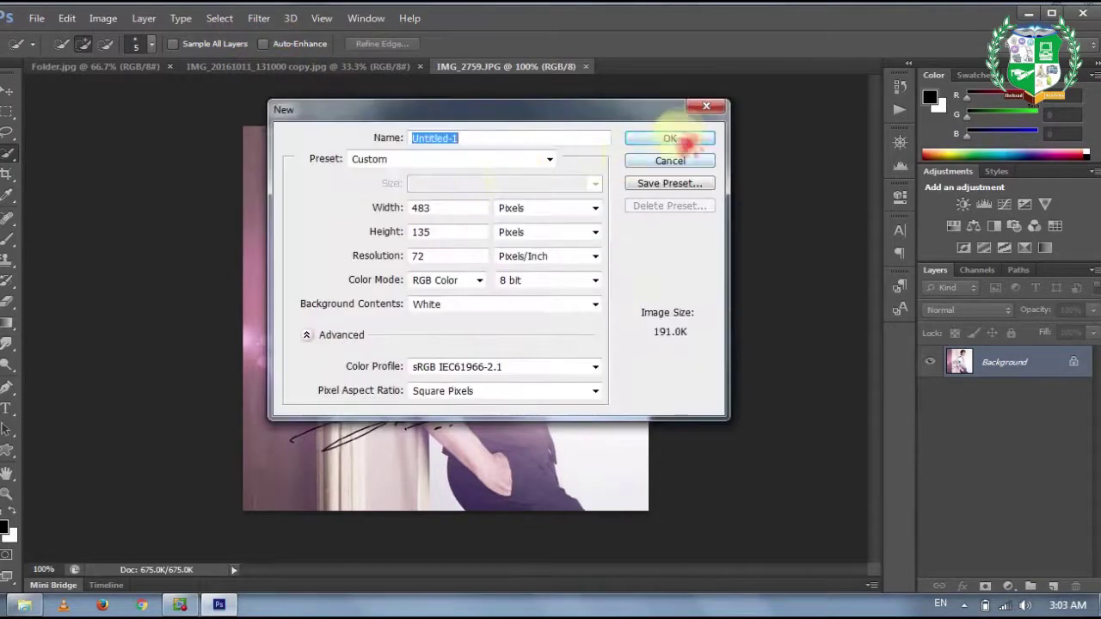
pyautogui.click(679, 143)
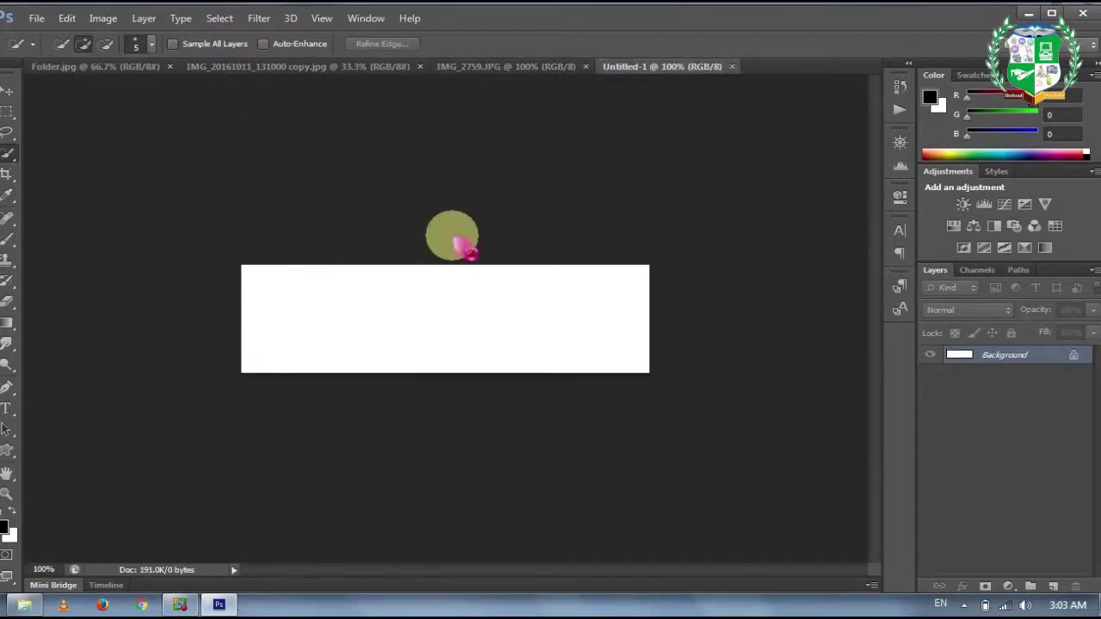
pyautogui.hotkey('ctrl', 'n')
pyautogui.doubleClick(430, 209)
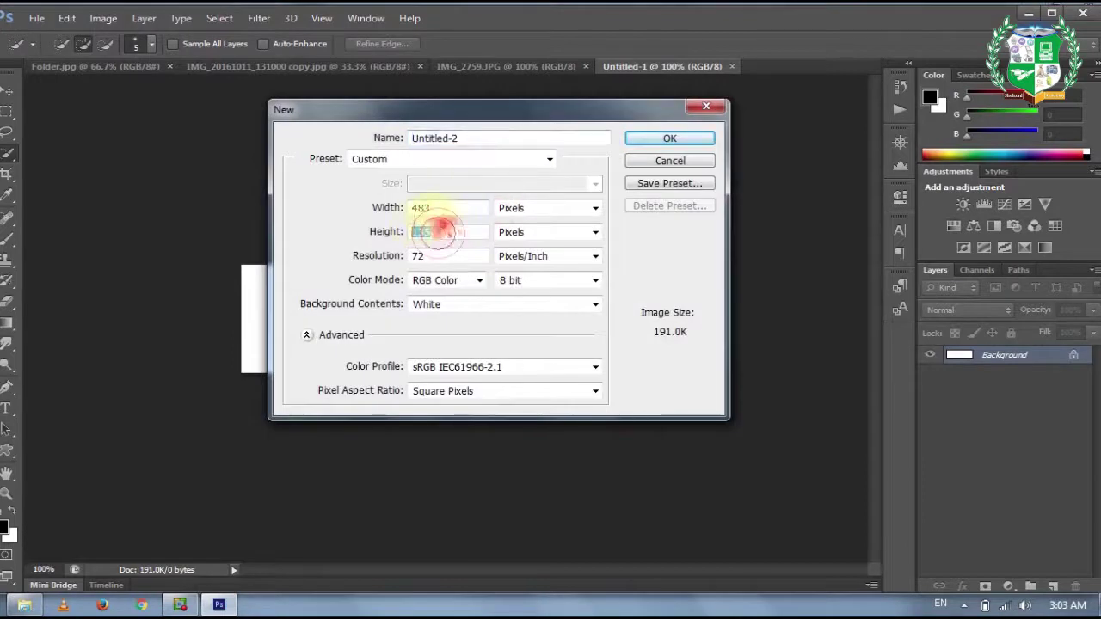
pyautogui.write('12180')
pyautogui.press('BackSpace')
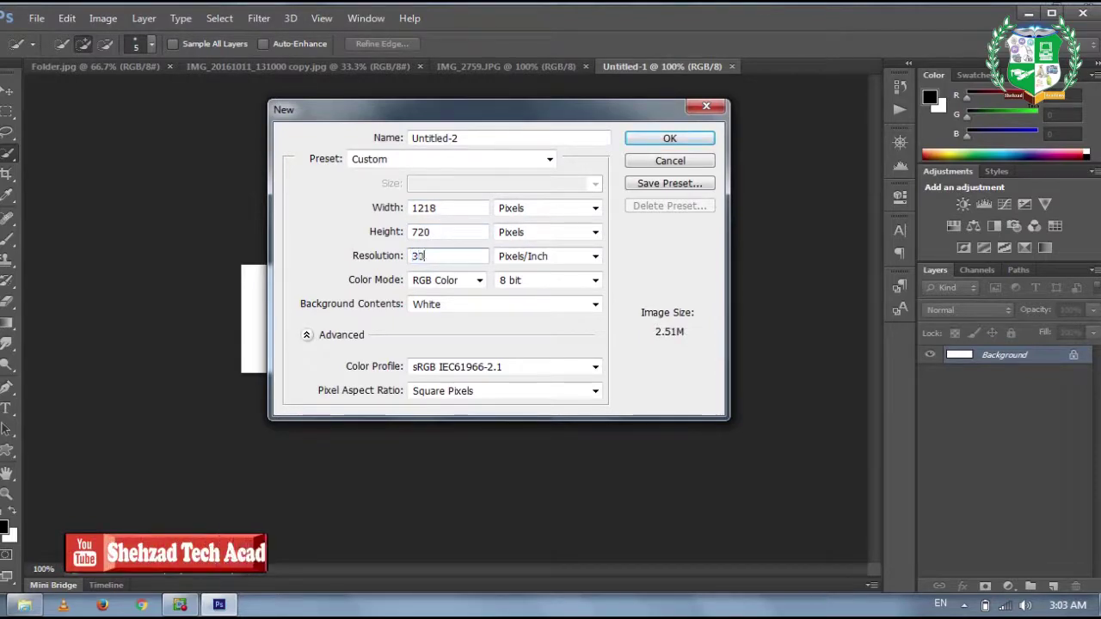
pyautogui.click(643, 138)
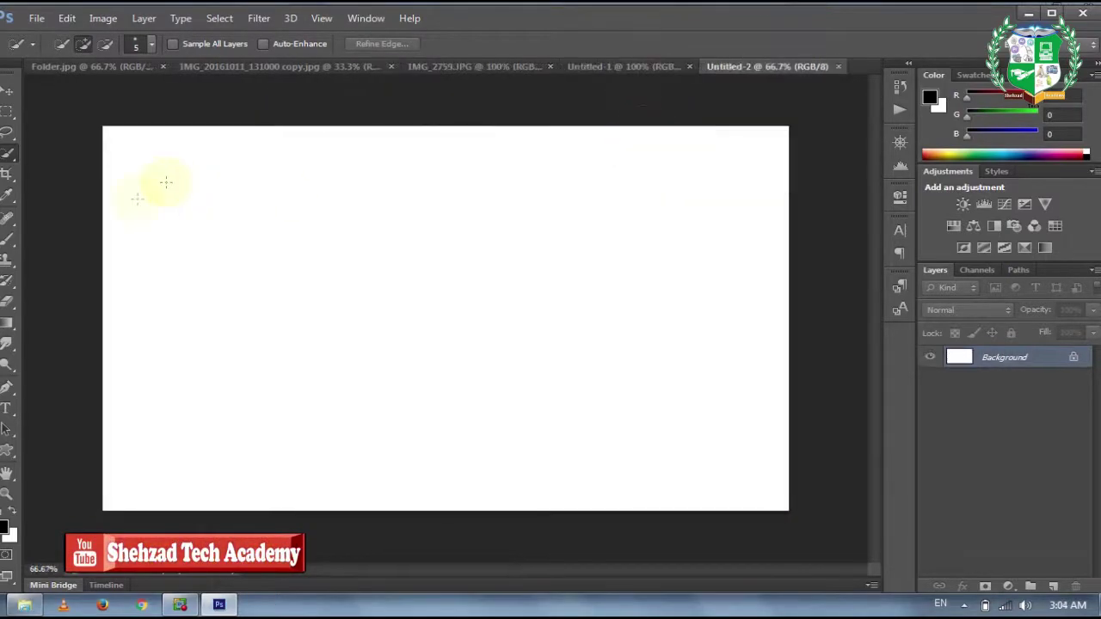
# Set the foreground color to a bright cyan (G 203, B 233) and fill the larger blank document with it.
pyautogui.click(6, 527)
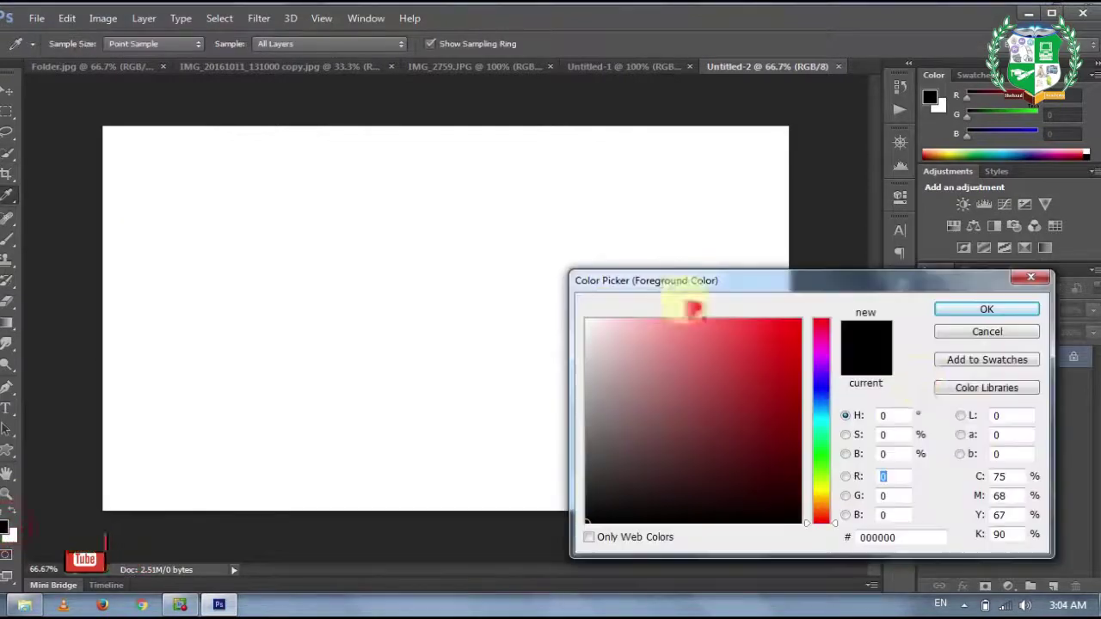
pyautogui.click(791, 322)
pyautogui.moveTo(815, 456); pyautogui.dragTo(823, 417)
pyautogui.click(798, 336)
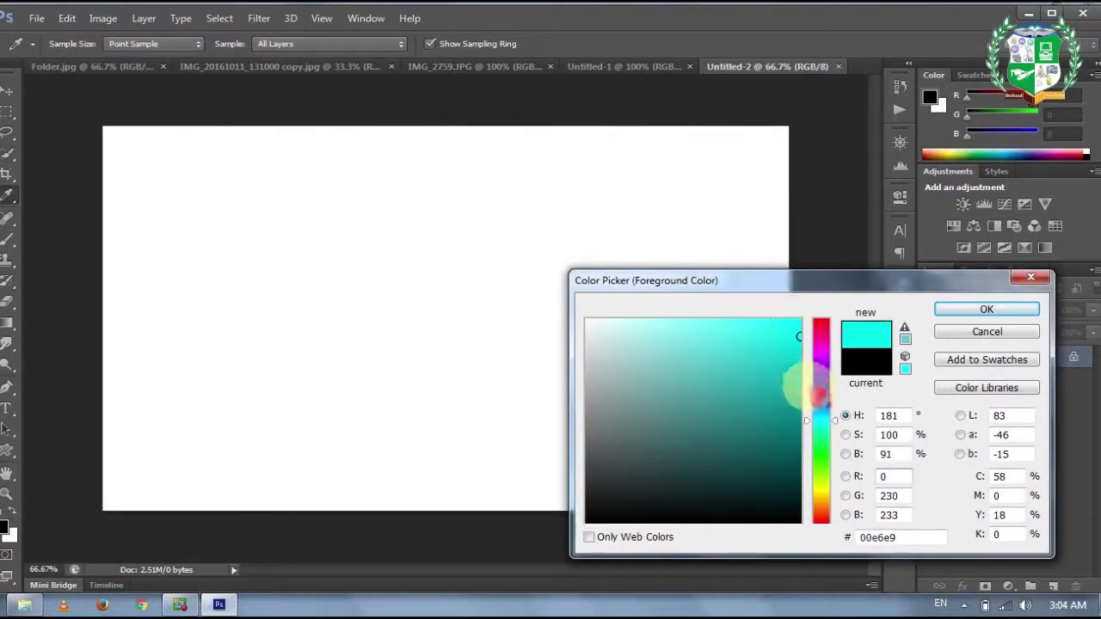
pyautogui.moveTo(818, 418); pyautogui.dragTo(819, 415)
pyautogui.click(986, 310)
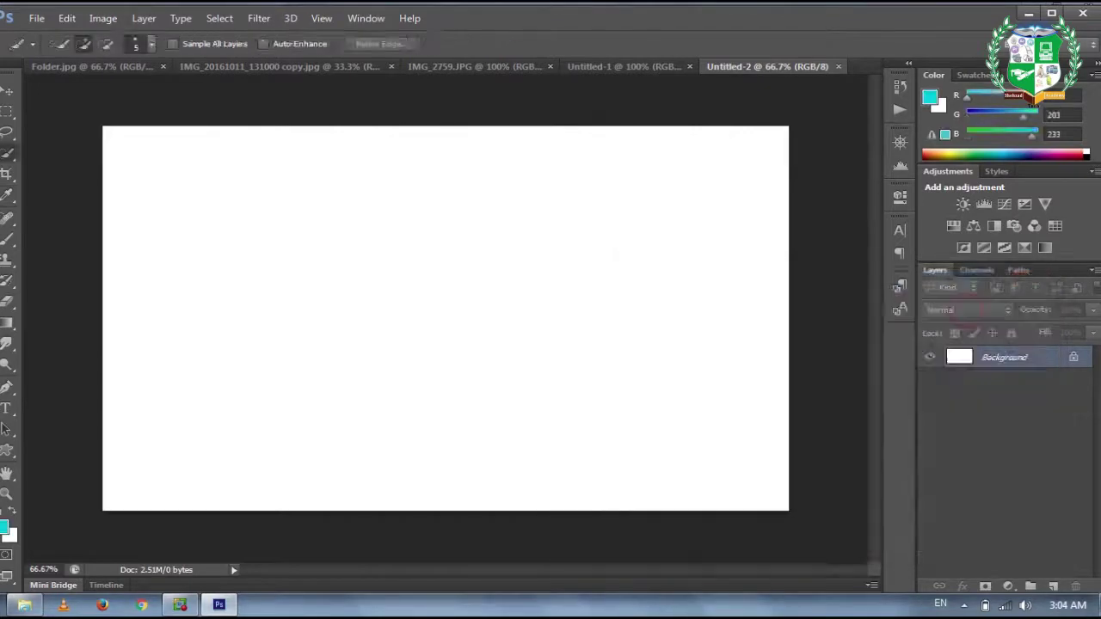
pyautogui.hotkey('alt', 'BackSpace')
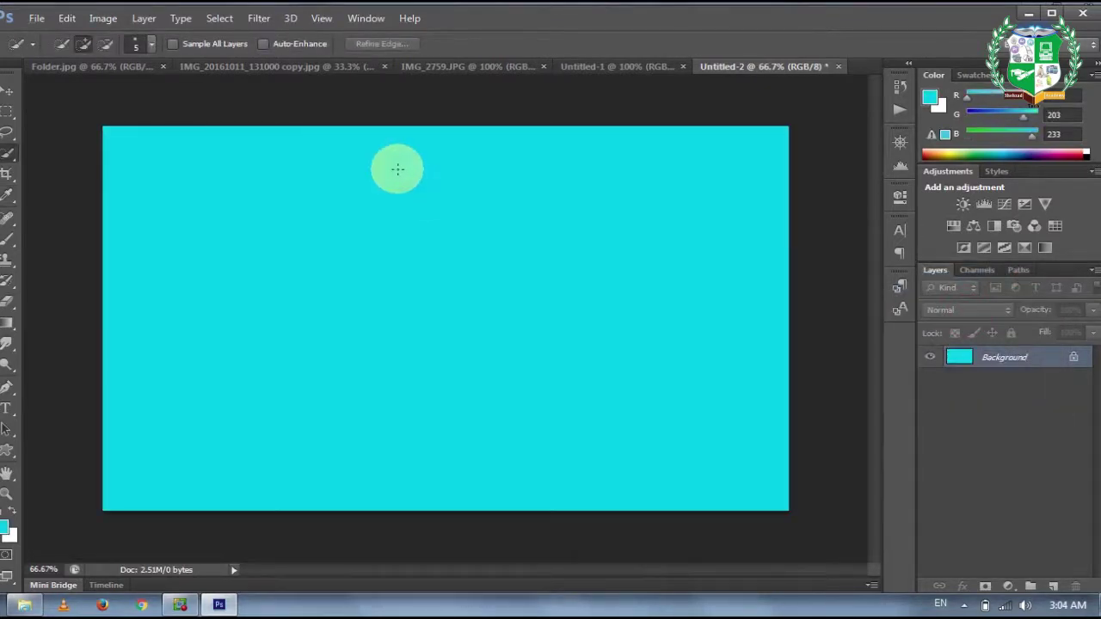
# Repeat the last Wave filter and configure a new Wave with 698 generators, wavelength 586 to 587 and amplitude 190 to 325.
pyautogui.click(259, 18)
pyautogui.click(398, 36)
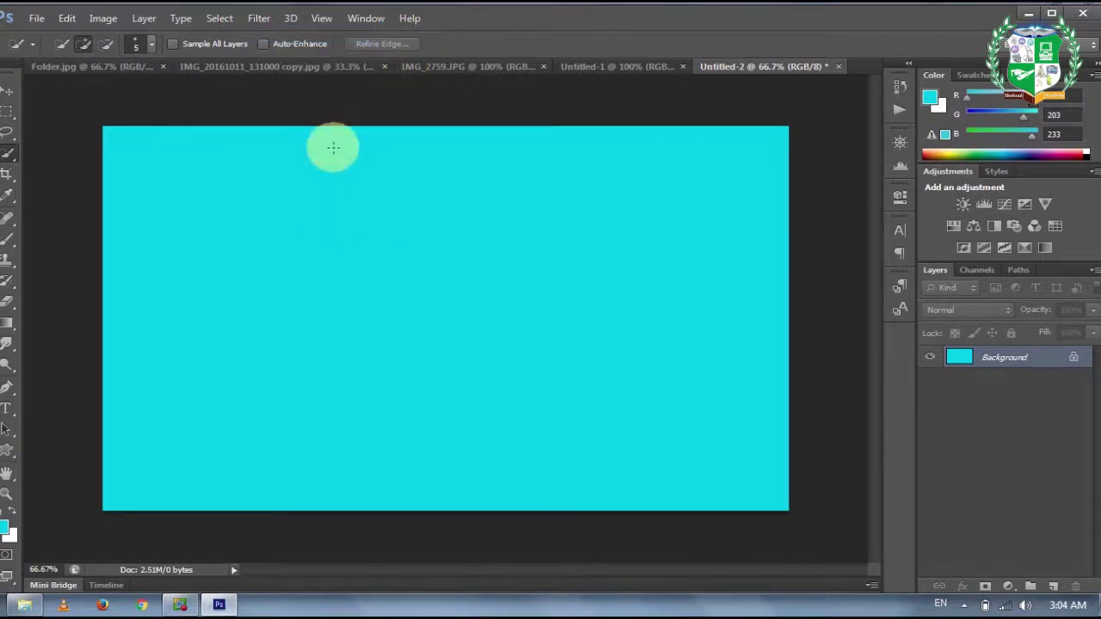
pyautogui.click(258, 19)
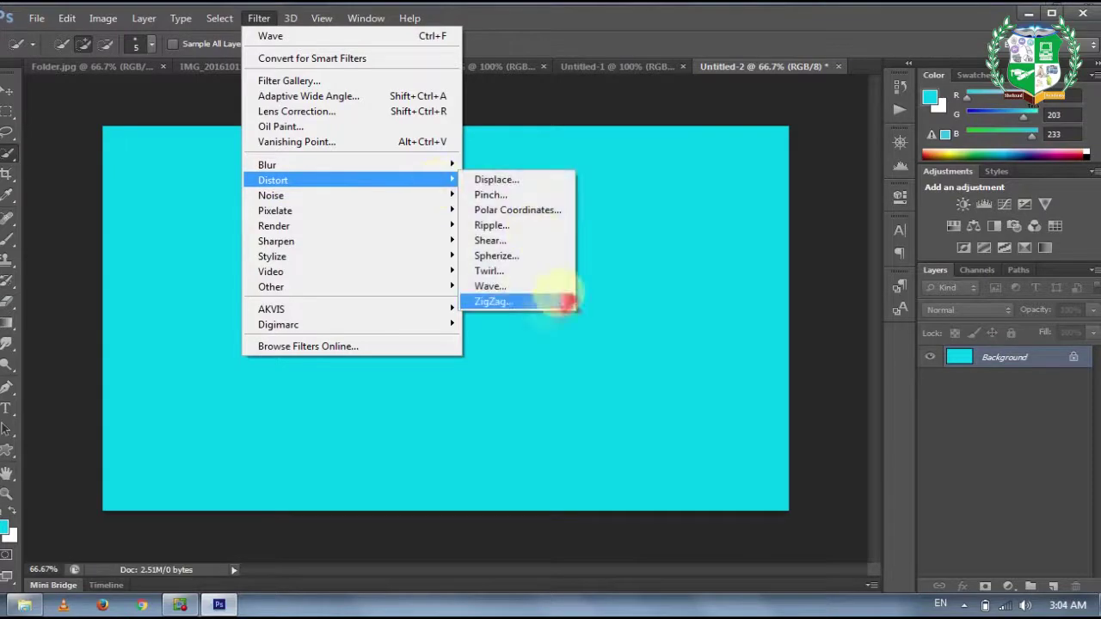
pyautogui.click(490, 287)
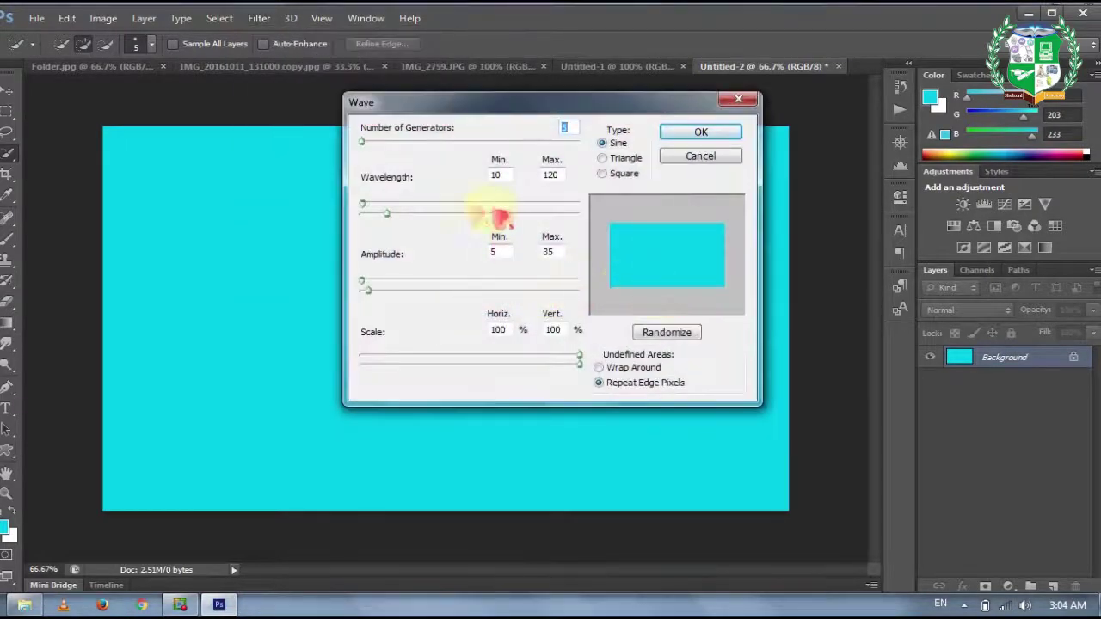
pyautogui.moveTo(379, 212); pyautogui.dragTo(488, 205)
pyautogui.moveTo(390, 286); pyautogui.dragTo(428, 289)
pyautogui.moveTo(362, 282); pyautogui.dragTo(401, 279)
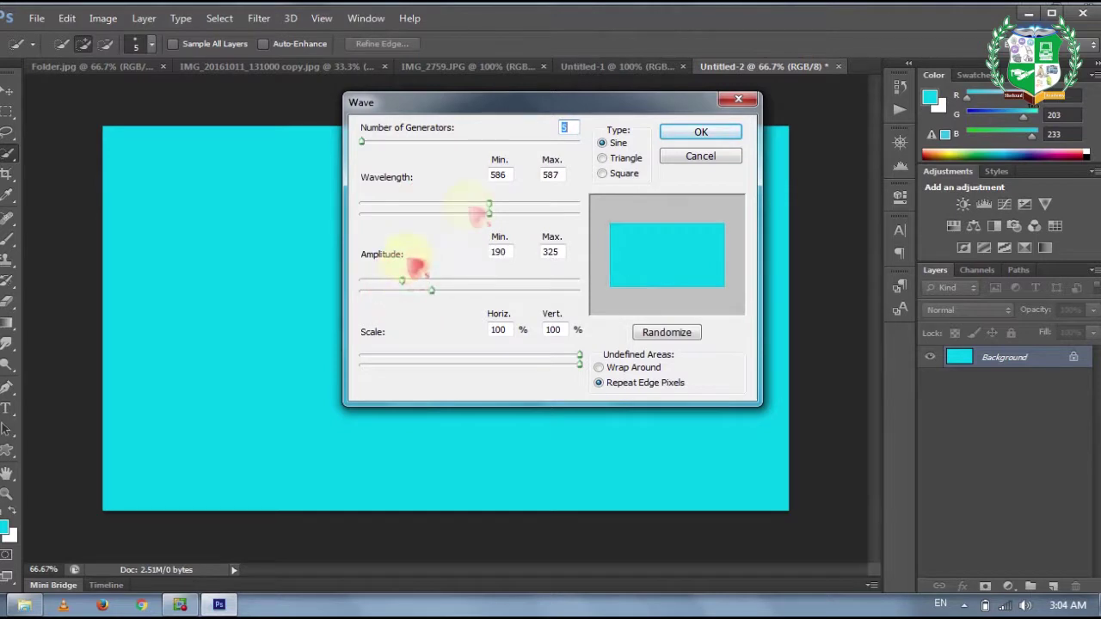
pyautogui.moveTo(441, 148); pyautogui.dragTo(513, 141)
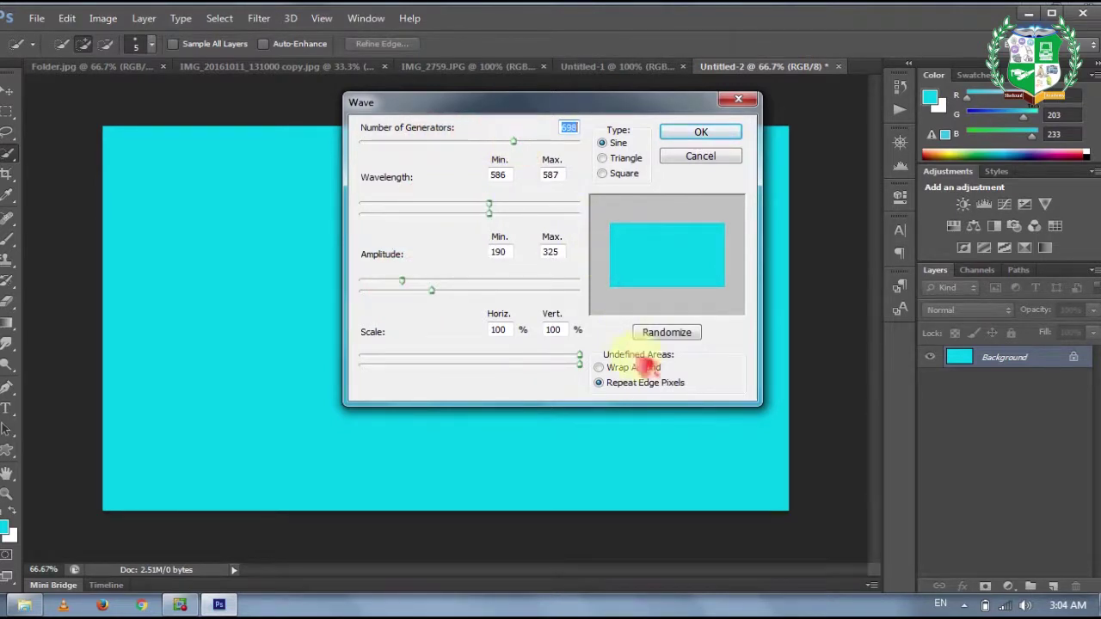
# Randomize the wave, set undefined areas to Wrap Around and the type to Triangle, and apply it to the cyan canvas.
pyautogui.click(660, 335)
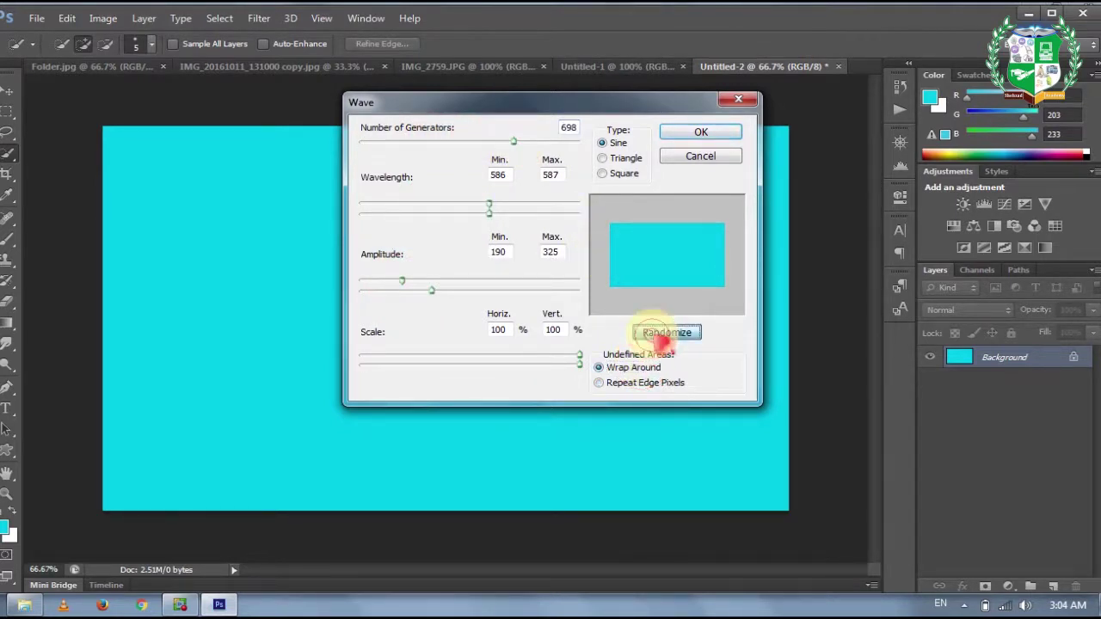
pyautogui.click(626, 158)
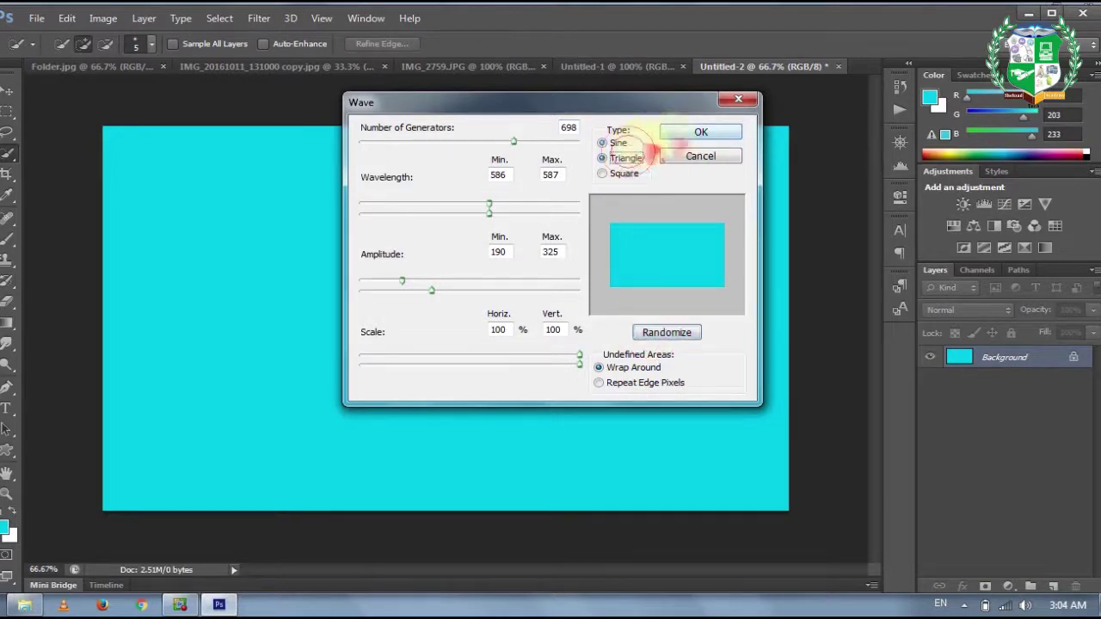
pyautogui.click(701, 134)
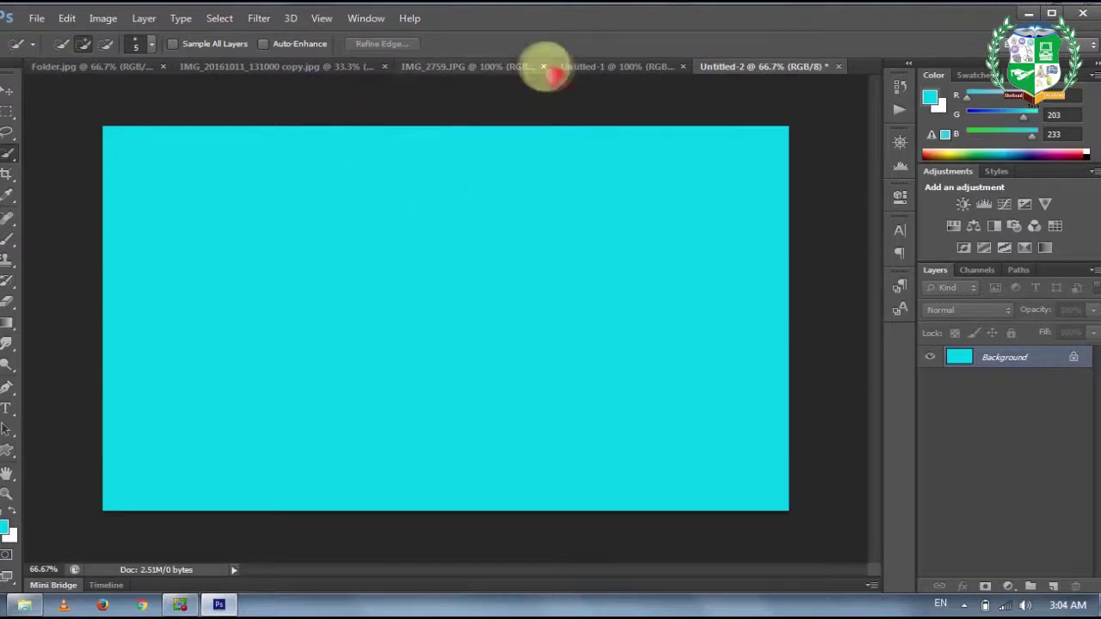
# Try the ZigZag filter with the Pond Ripples style on the IMG_2759.JPG portrait and undo it.
pyautogui.click(593, 66)
pyautogui.click(429, 67)
pyautogui.click(193, 19)
pyautogui.click(258, 20)
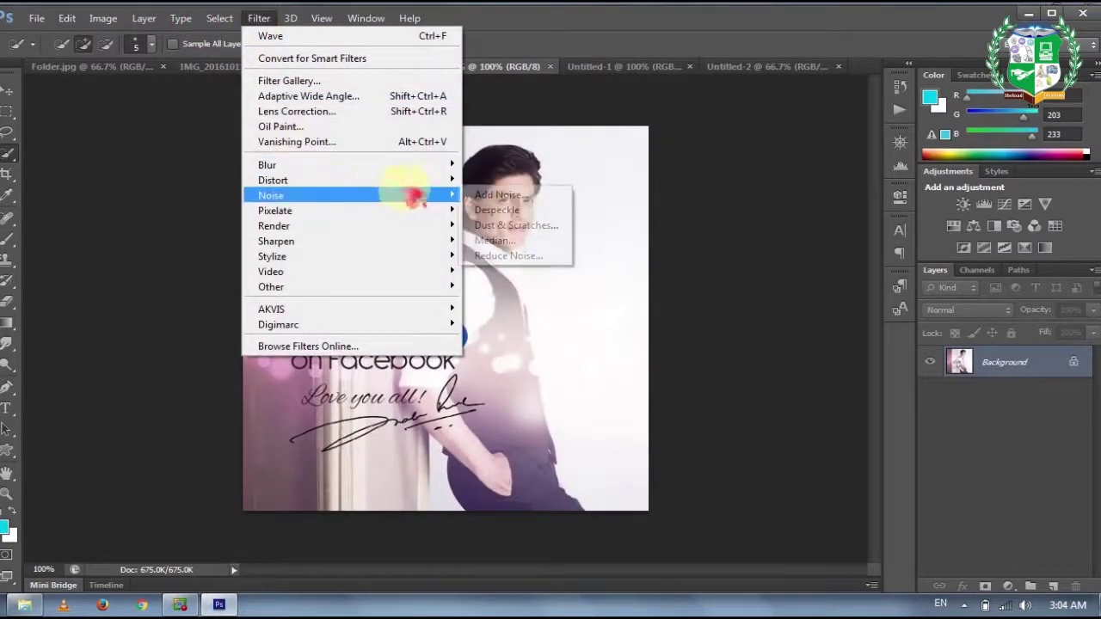
pyautogui.moveTo(430, 180)
pyautogui.click(527, 301)
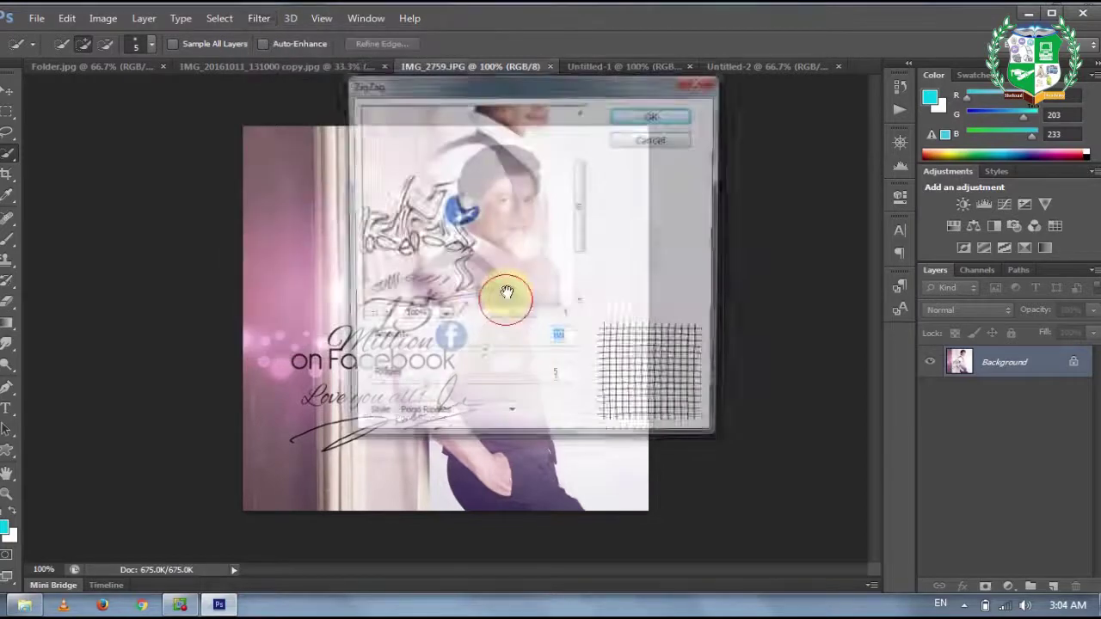
pyautogui.click(656, 115)
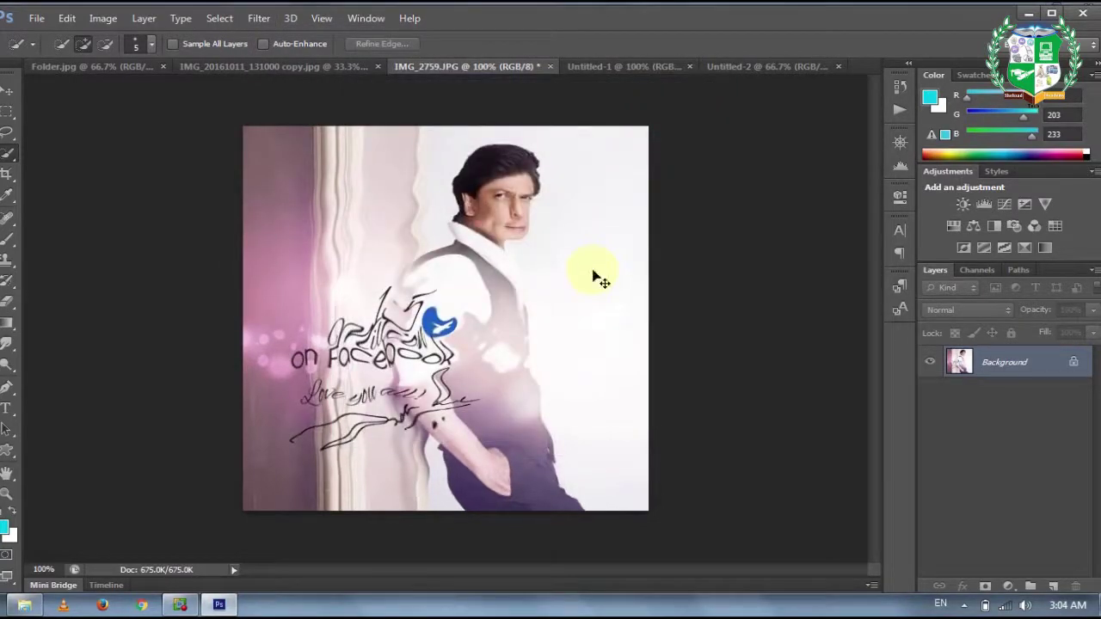
pyautogui.hotkey('ctrl', 'z')
pyautogui.click(258, 18)
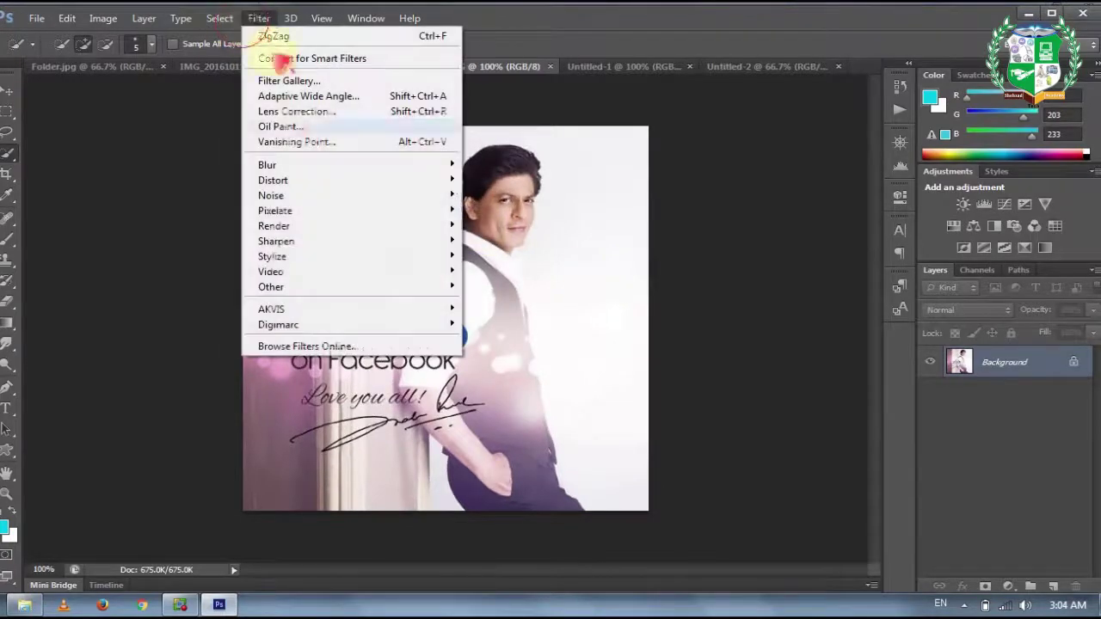
pyautogui.click(333, 201)
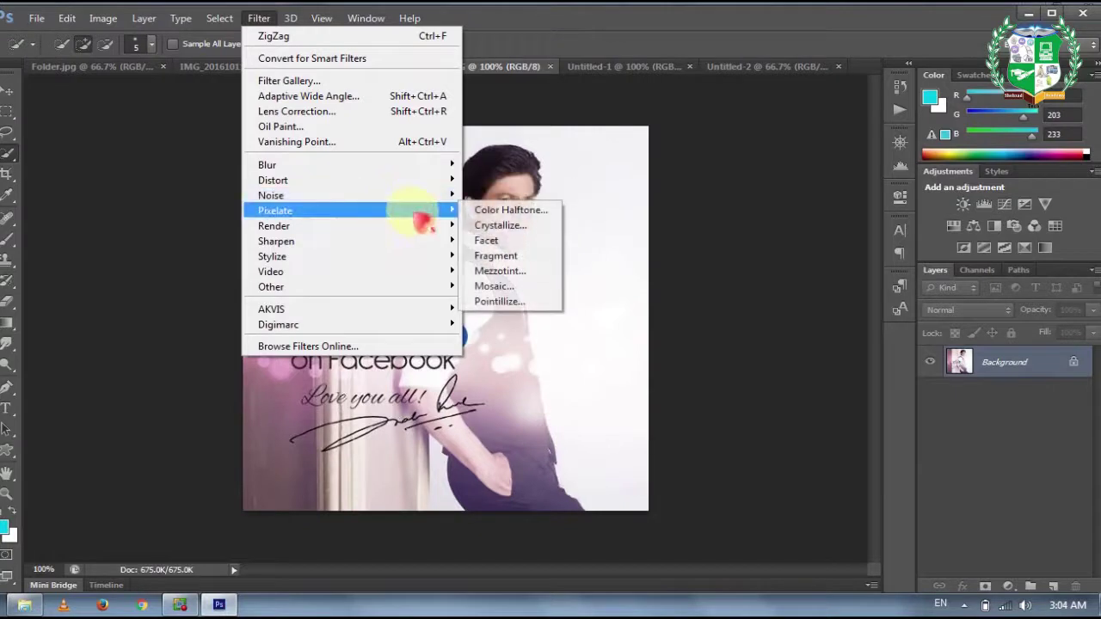
pyautogui.moveTo(443, 228)
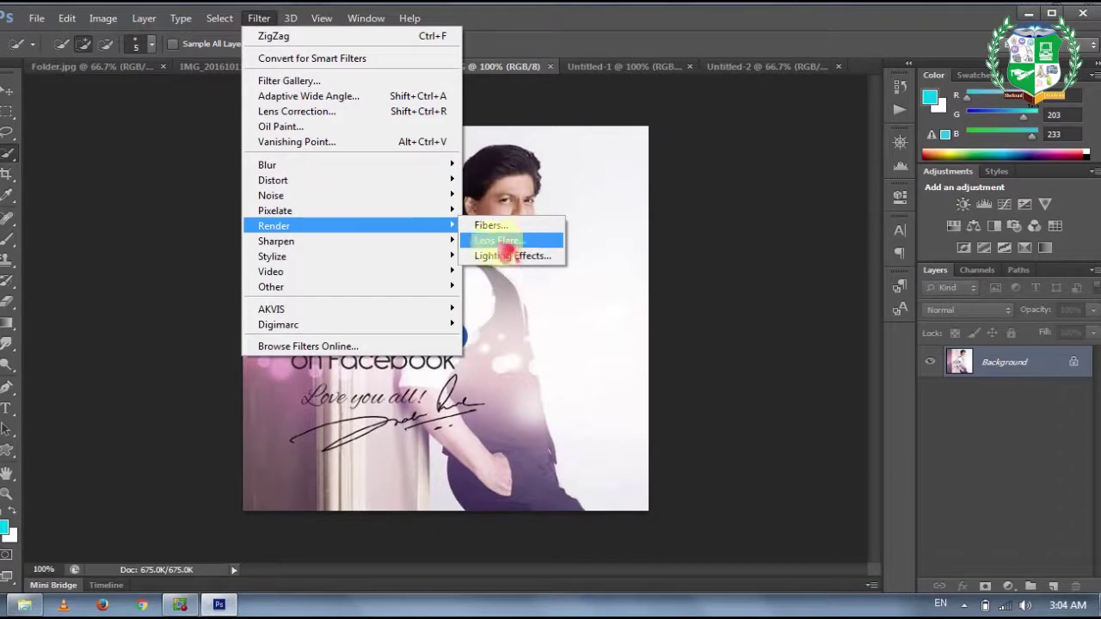
pyautogui.moveTo(402, 247)
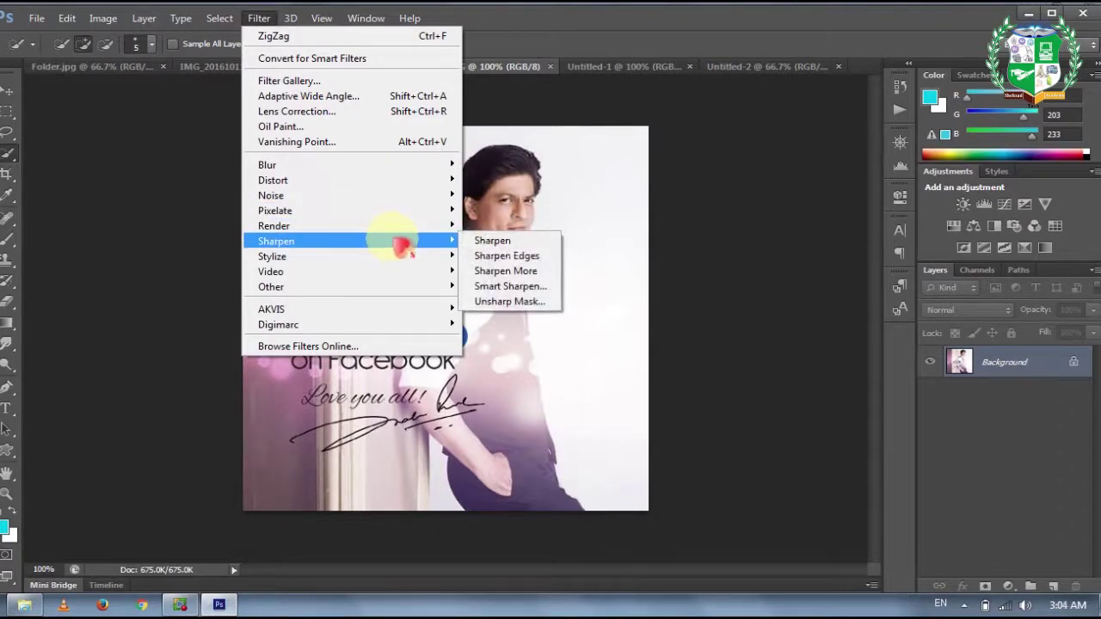
pyautogui.moveTo(393, 227)
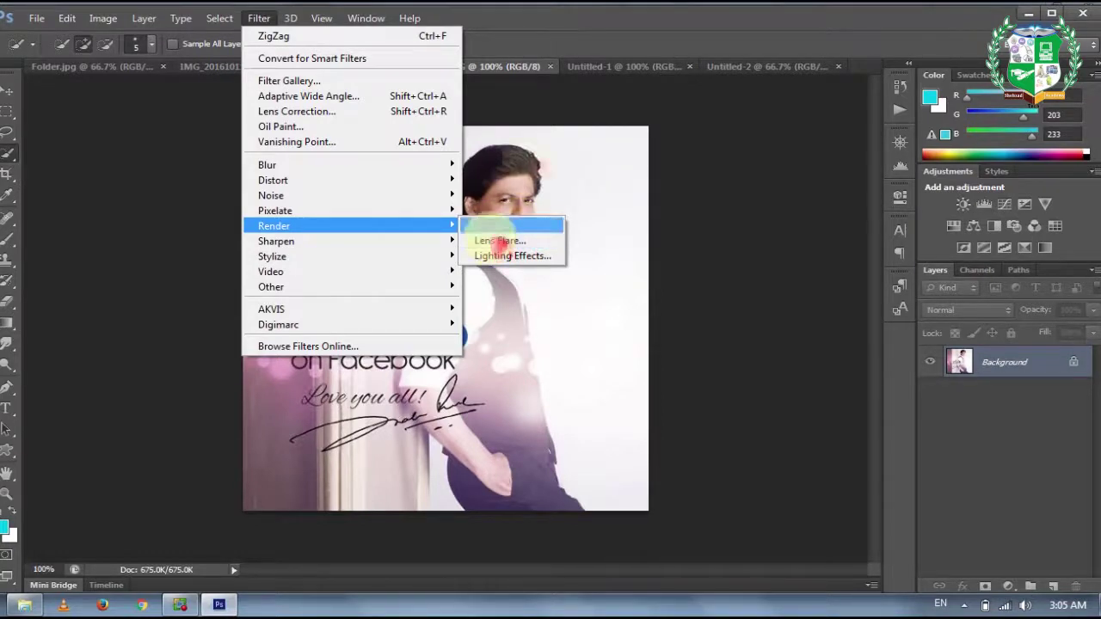
pyautogui.click(617, 66)
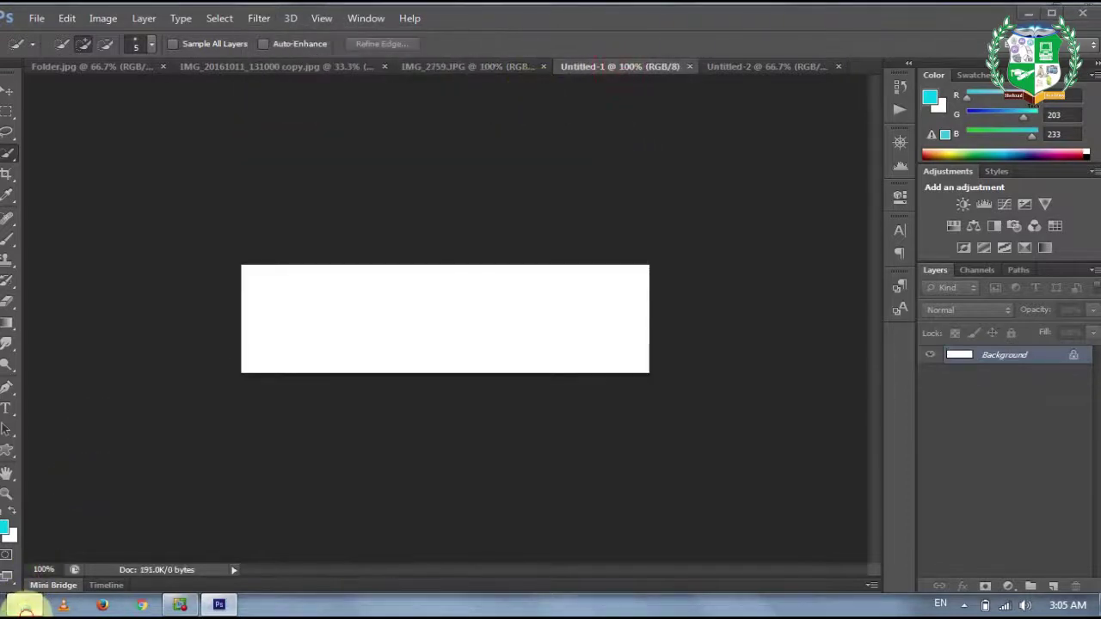
pyautogui.click(25, 606)
pyautogui.press('BackSpace')
pyautogui.press('BackSpace')
pyautogui.press('BackSpace')
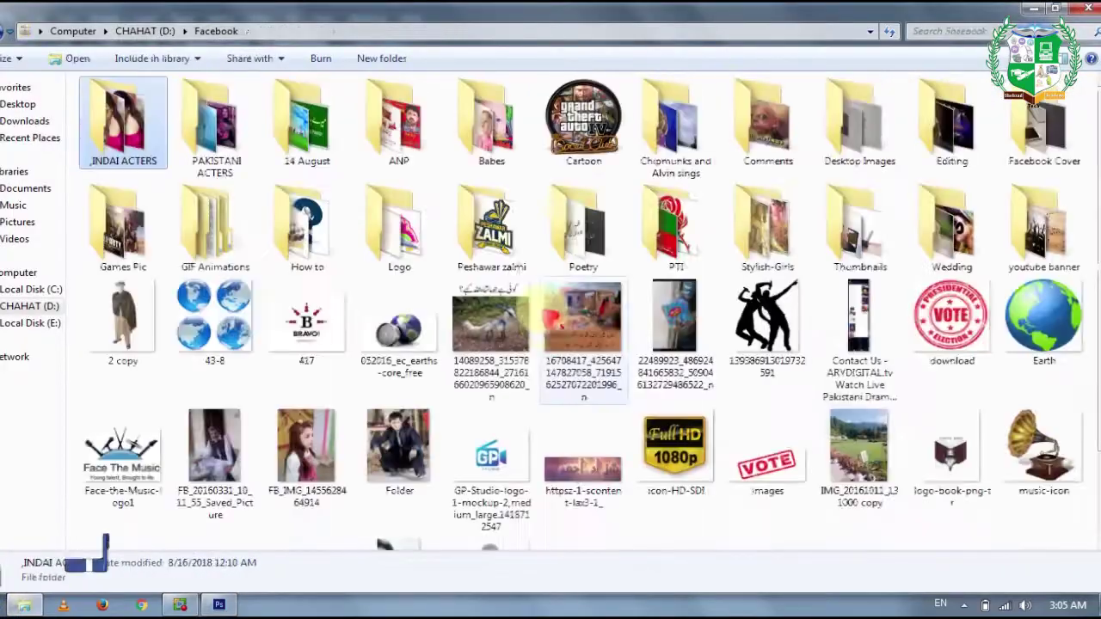
pyautogui.click(602, 323)
pyautogui.scroll(-1, 619, 314)
pyautogui.moveTo(249, 568)
pyautogui.mouseDown()
pyautogui.moveTo(219, 602)
pyautogui.moveTo(627, 147)
pyautogui.moveTo(848, 49)
pyautogui.moveTo(863, 77)
pyautogui.moveTo(849, 61)
pyautogui.mouseUp()
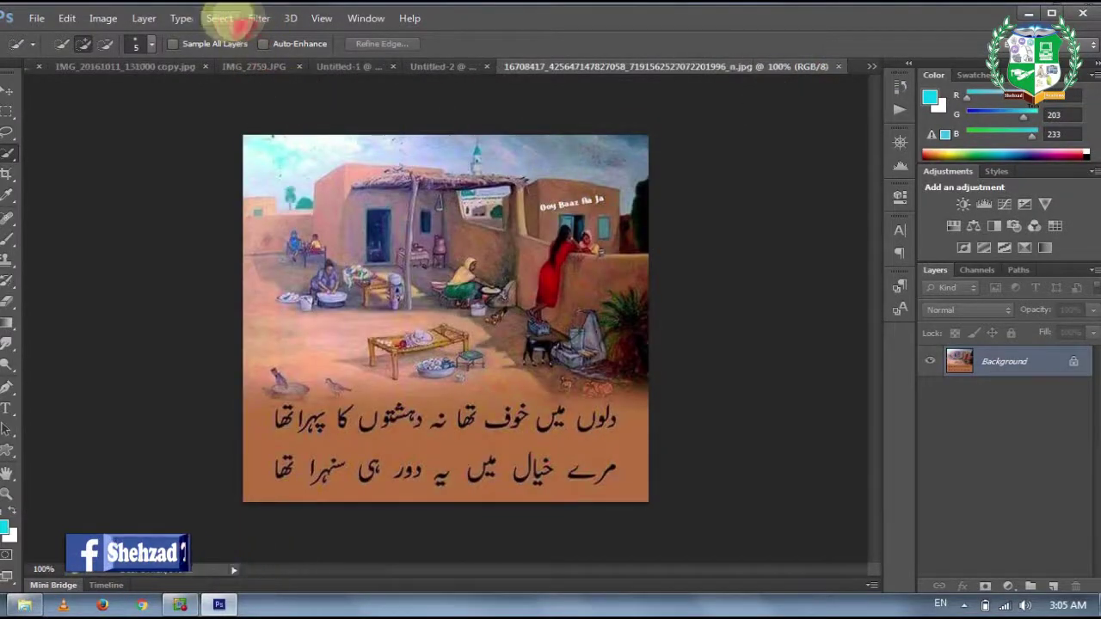
# Start the Lens Flare filter on the village painting and place the flare center in the painting's upper-right corner.
pyautogui.click(259, 19)
pyautogui.moveTo(430, 199)
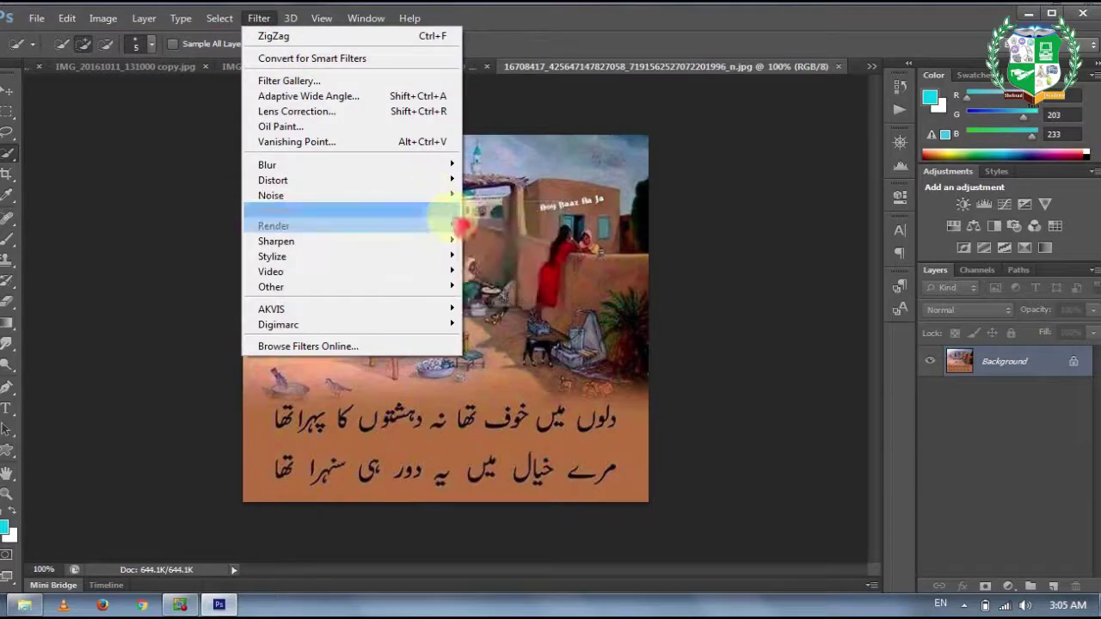
pyautogui.click(498, 244)
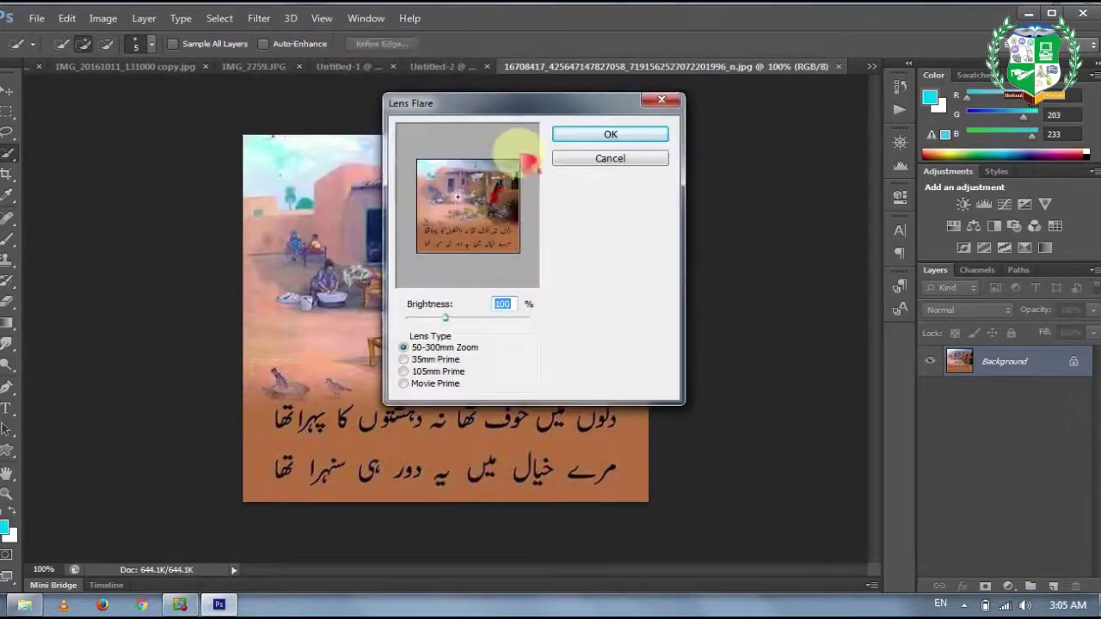
pyautogui.moveTo(508, 103); pyautogui.dragTo(637, 148)
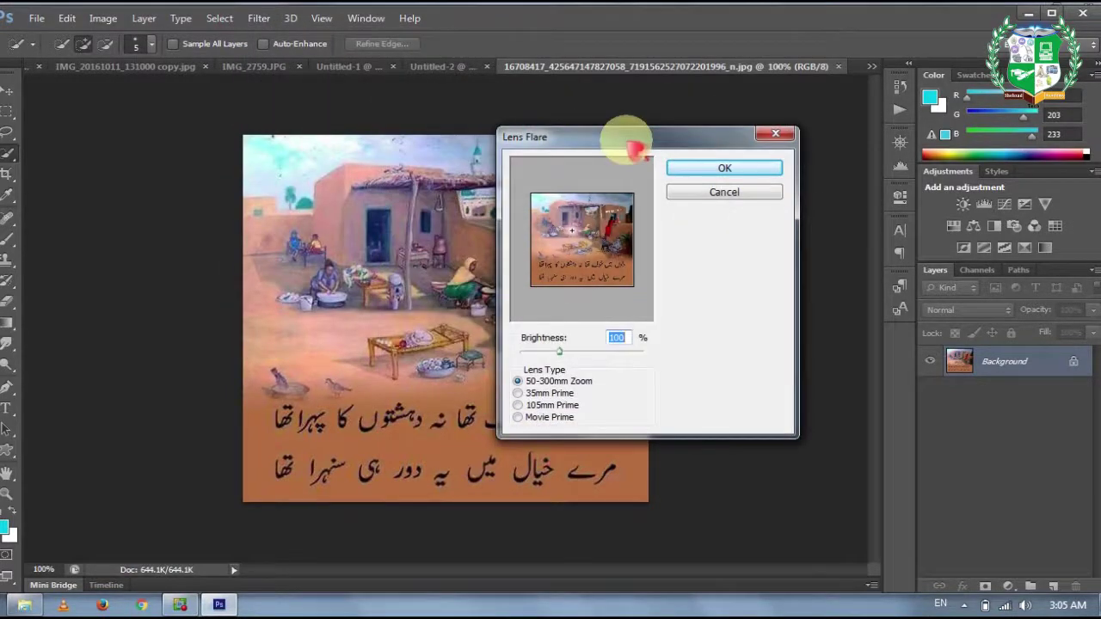
pyautogui.moveTo(637, 150); pyautogui.dragTo(654, 197)
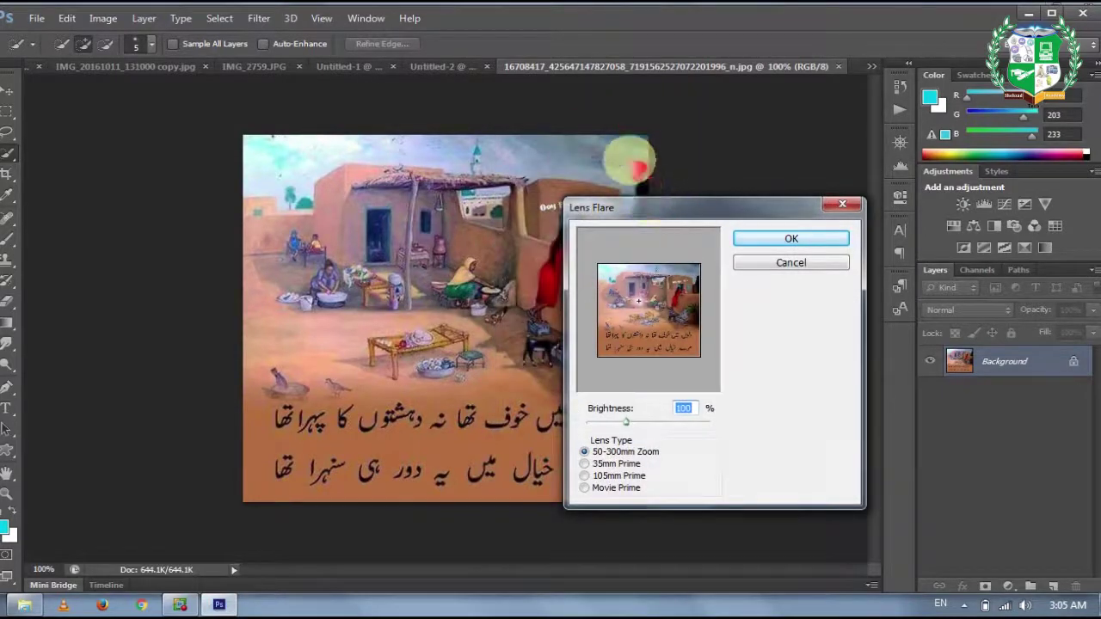
pyautogui.click(693, 268)
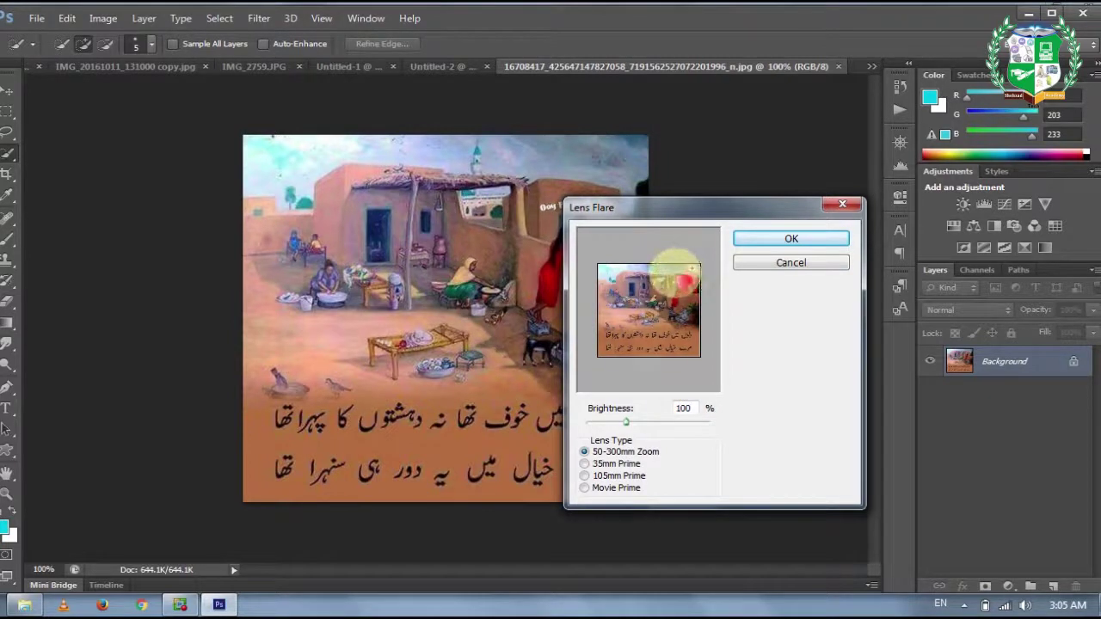
# Set the flare brightness to 147%, compare the 105mm Prime and Movie Prime lenses, and apply the flare with 50-300mm Zoom.
pyautogui.moveTo(626, 421)
pyautogui.mouseDown()
pyautogui.moveTo(675, 422)
pyautogui.moveTo(647, 421)
pyautogui.mouseUp()
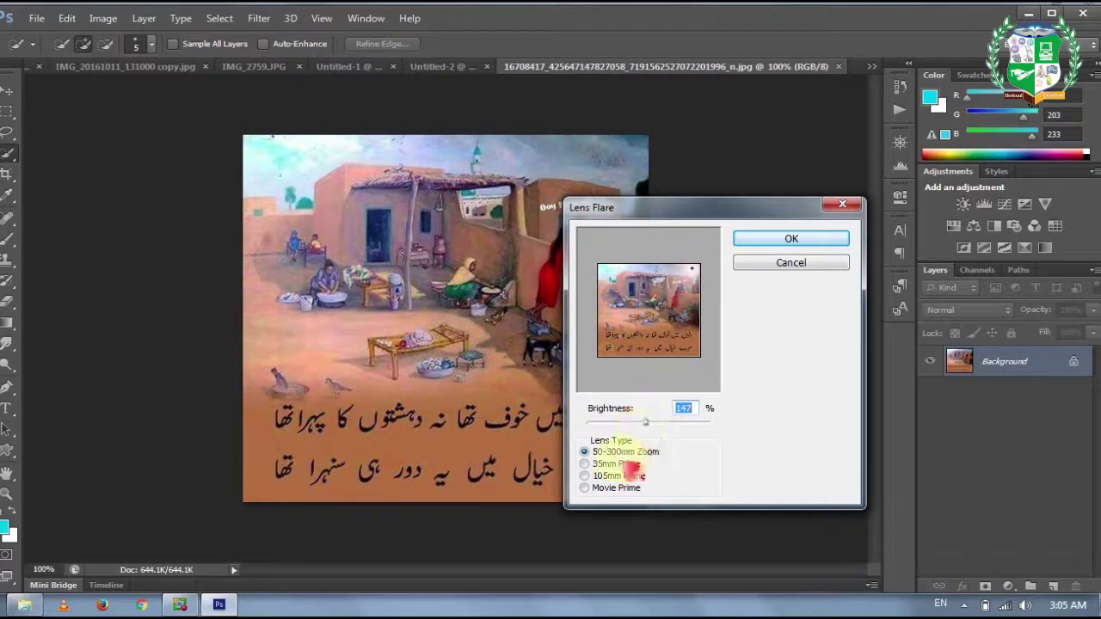
pyautogui.click(618, 477)
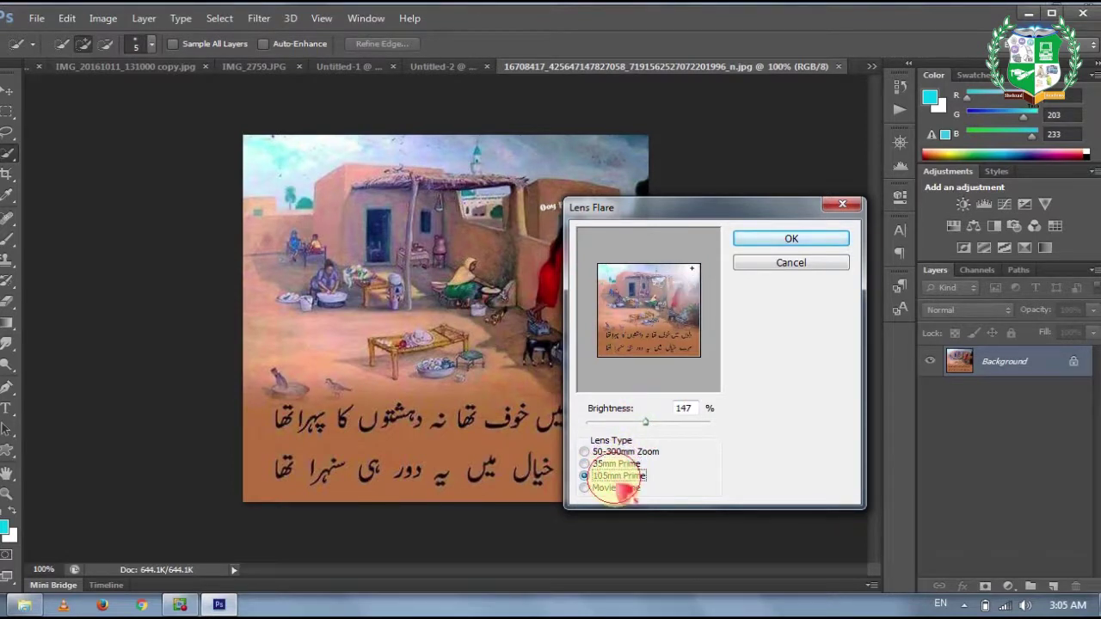
pyautogui.click(616, 488)
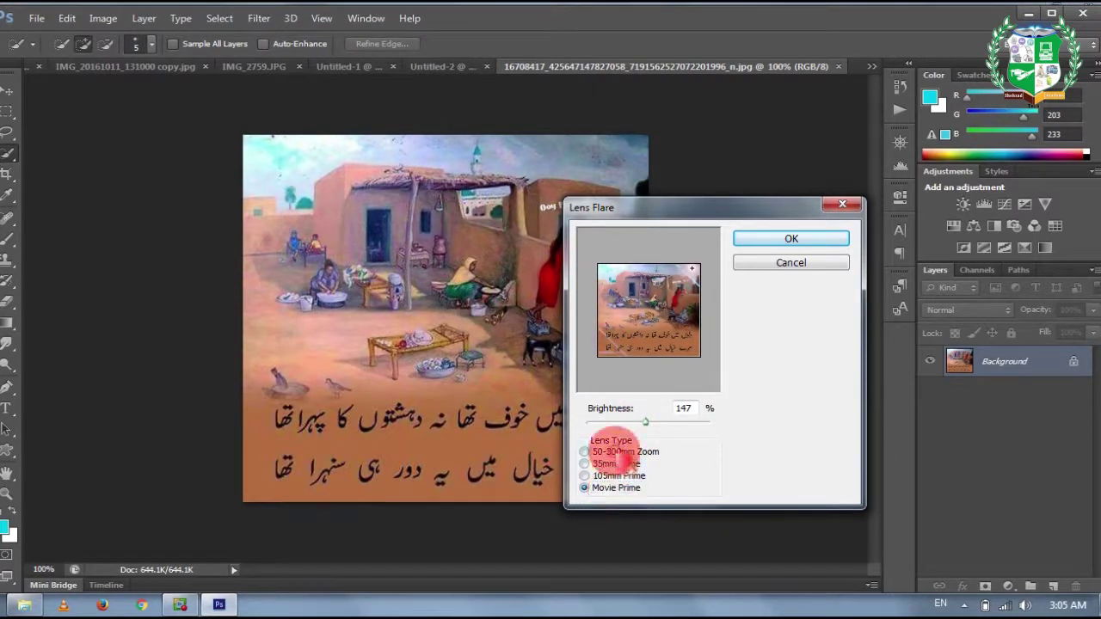
pyautogui.click(621, 451)
pyautogui.click(814, 243)
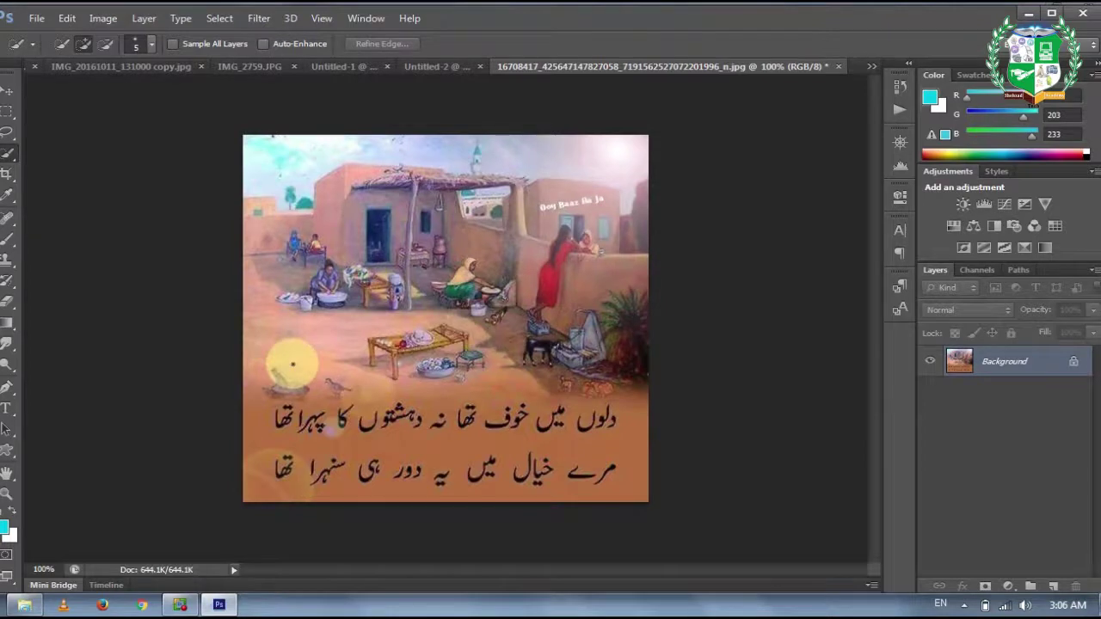
# Start Lighting Effects on the village painting and reshape the spot light's ellipse into a nearly round, wider circle.
pyautogui.click(226, 18)
pyautogui.moveTo(259, 18)
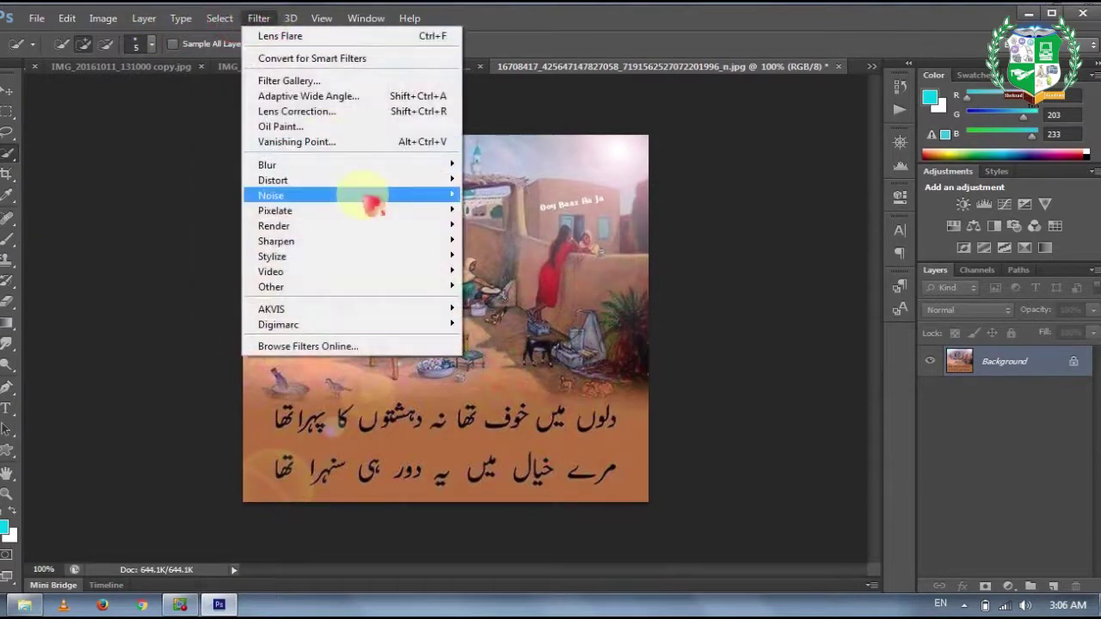
pyautogui.moveTo(460, 246)
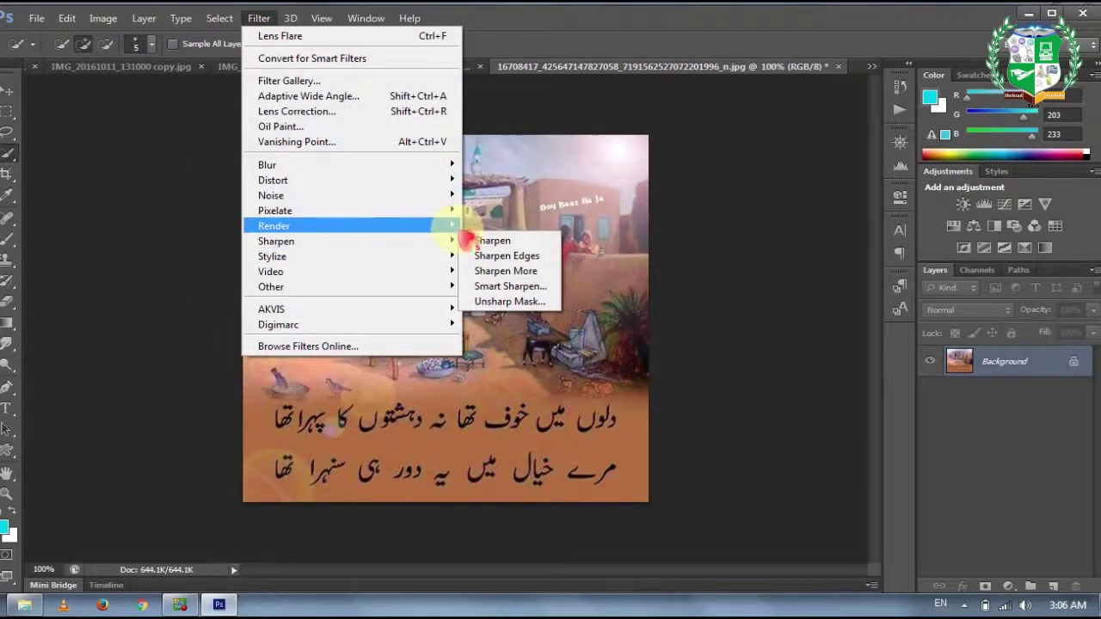
pyautogui.moveTo(454, 225)
pyautogui.click(511, 256)
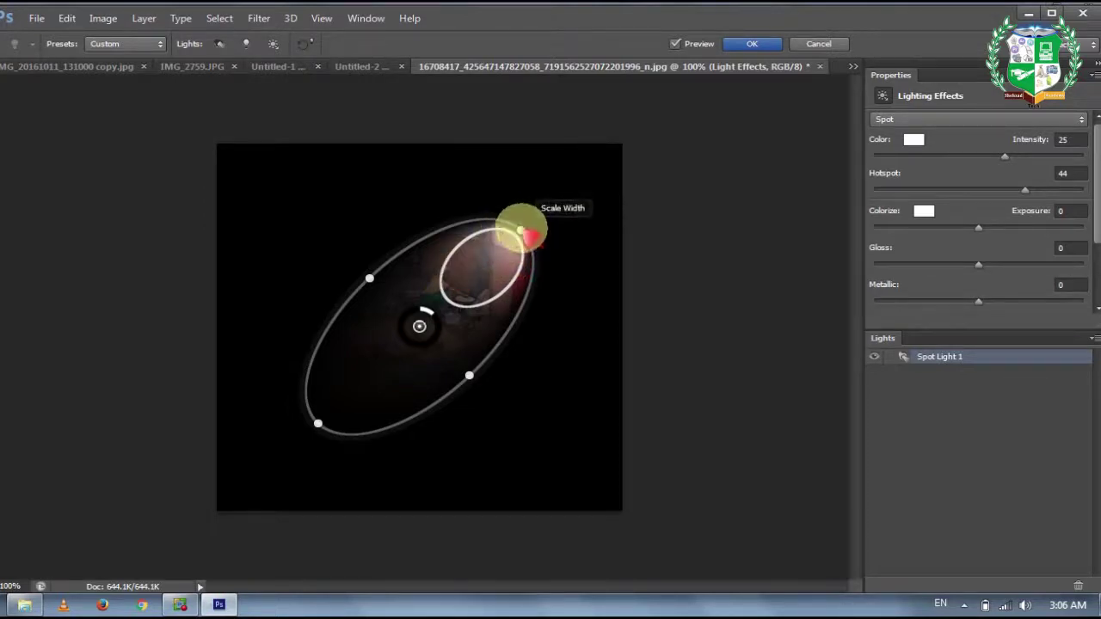
pyautogui.moveTo(522, 227); pyautogui.dragTo(356, 209)
pyautogui.moveTo(347, 359); pyautogui.dragTo(300, 384)
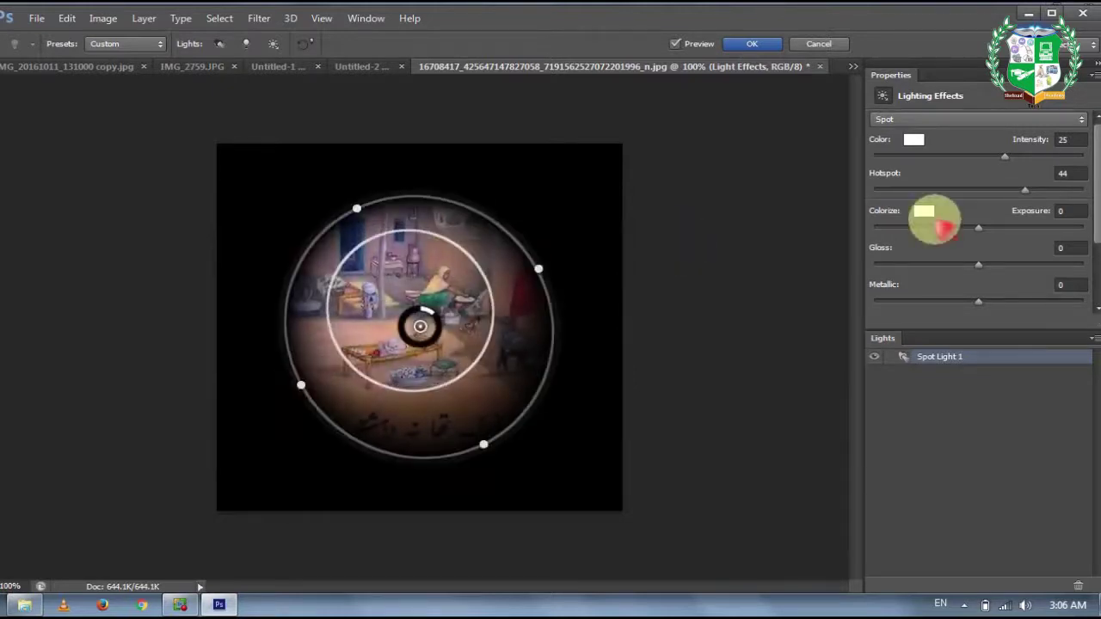
# Apply the spot light with intensity 12, hotspot 27, exposure 27, gloss 23 and metallic 26, and undo it.
pyautogui.moveTo(998, 158)
pyautogui.mouseDown()
pyautogui.moveTo(949, 161)
pyautogui.moveTo(982, 160)
pyautogui.mouseUp()
pyautogui.moveTo(1023, 189)
pyautogui.mouseDown()
pyautogui.moveTo(1057, 177)
pyautogui.moveTo(1006, 189)
pyautogui.mouseUp()
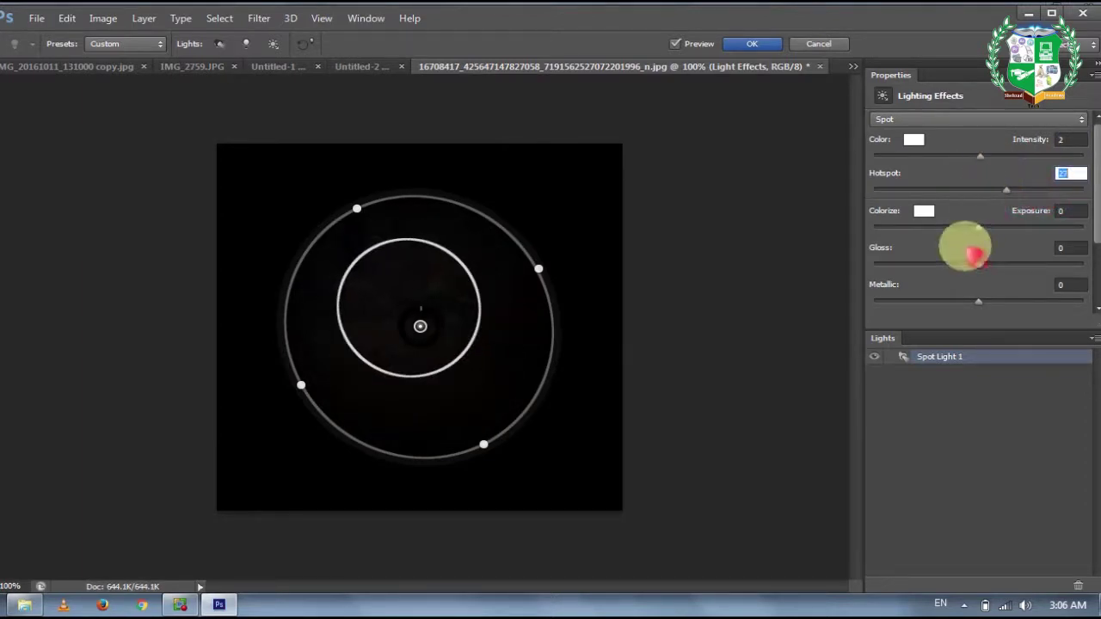
pyautogui.moveTo(979, 228); pyautogui.dragTo(1006, 226)
pyautogui.moveTo(977, 266); pyautogui.dragTo(1005, 301)
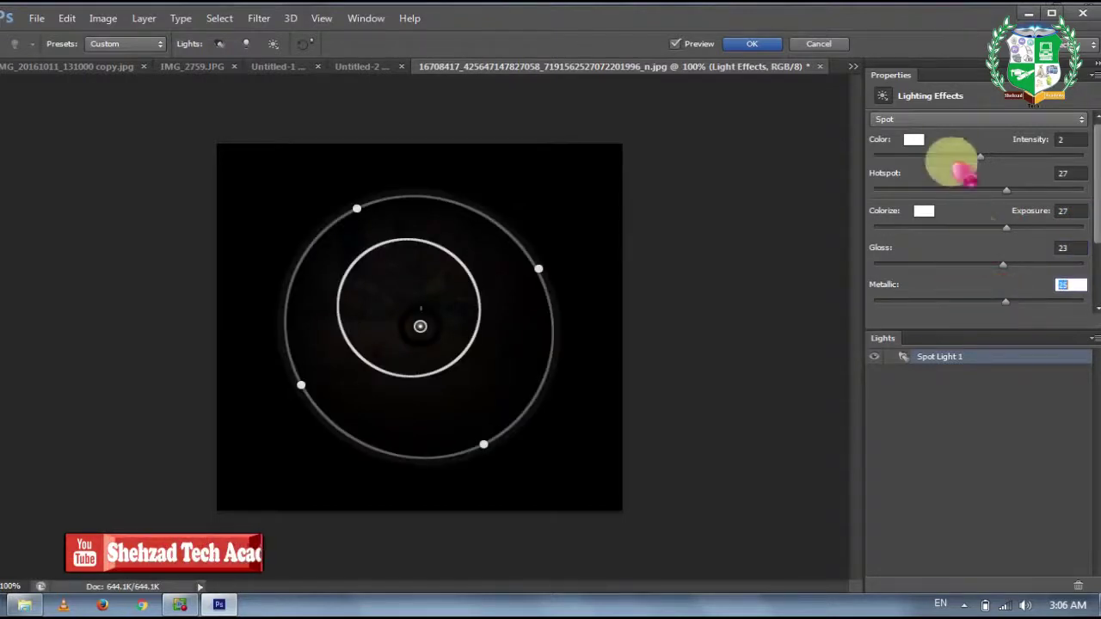
pyautogui.moveTo(989, 156); pyautogui.dragTo(990, 156)
pyautogui.click(752, 43)
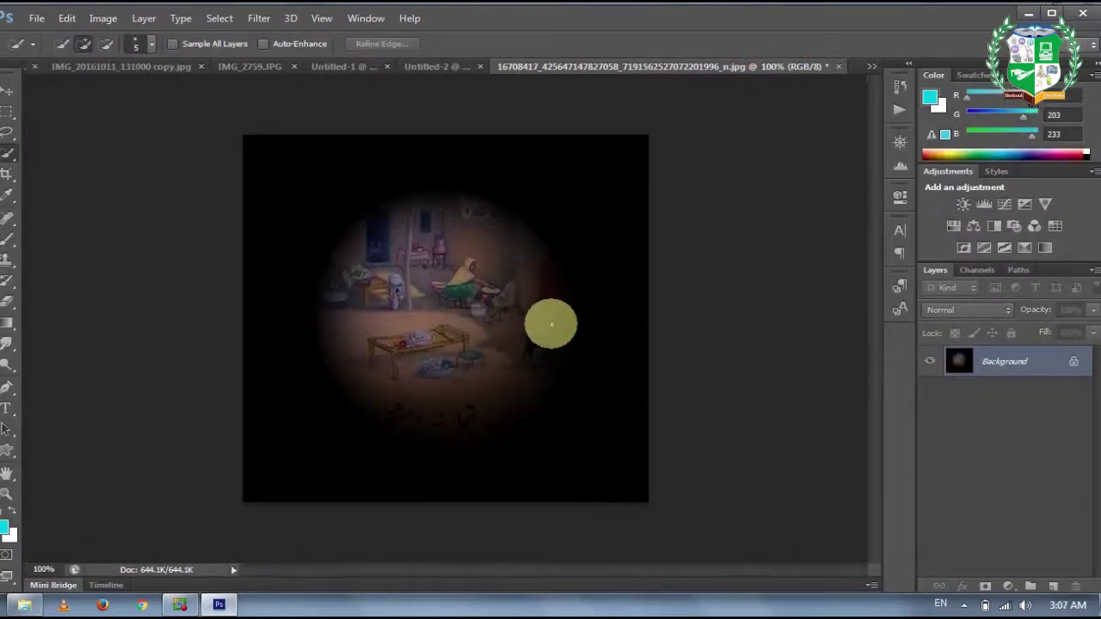
pyautogui.hotkey('ctrl', 'z')
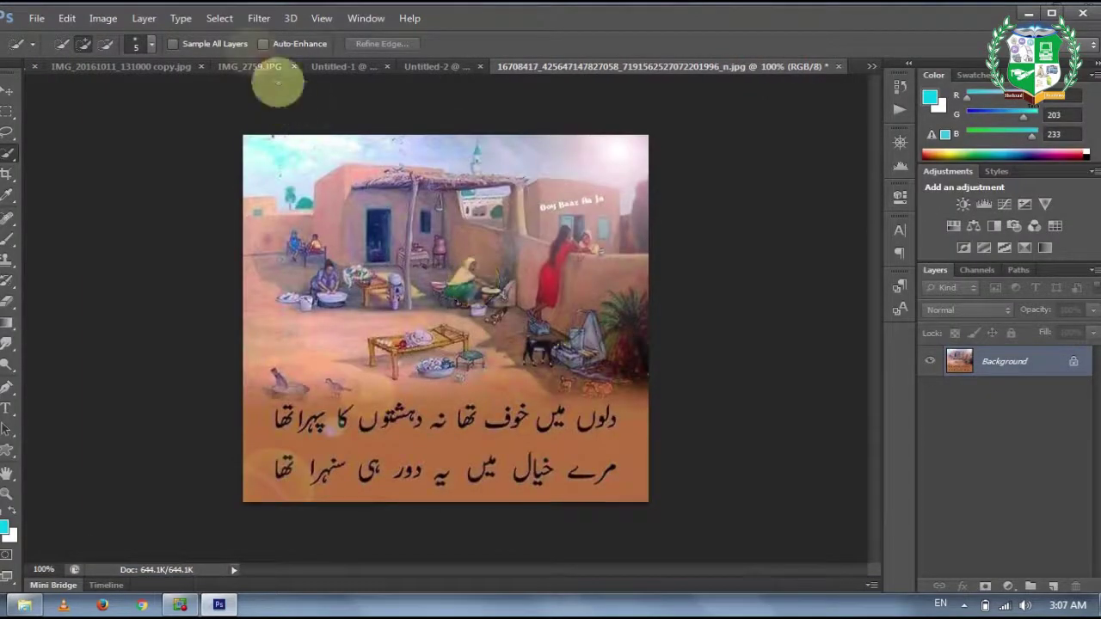
# Start Lighting Effects on the village painting again and change the light type to Infinite.
pyautogui.click(255, 18)
pyautogui.moveTo(426, 226)
pyautogui.click(521, 255)
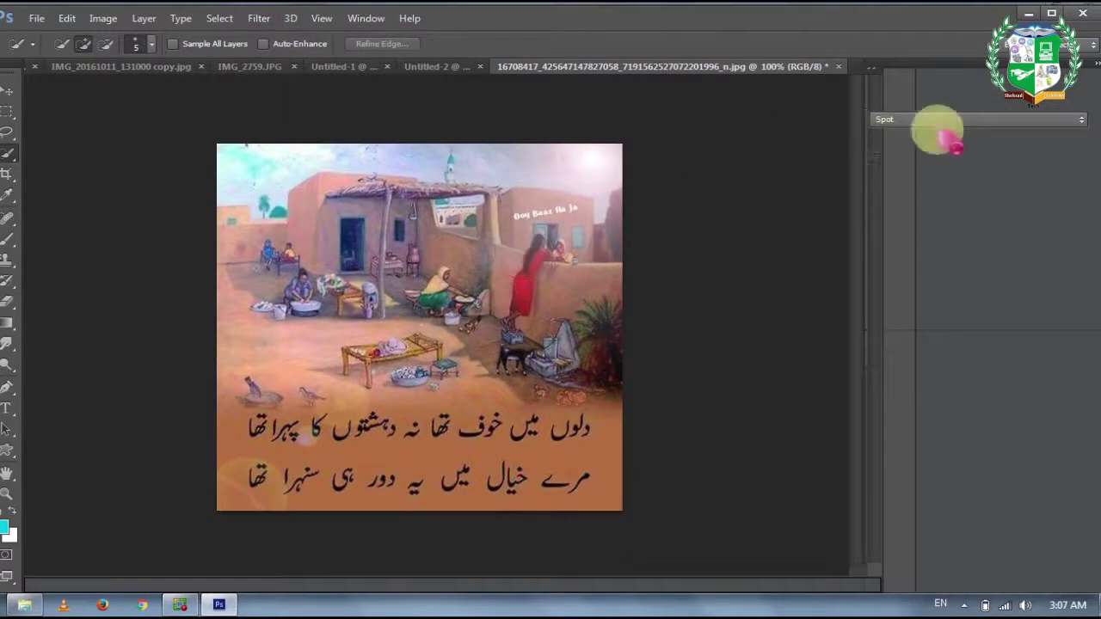
pyautogui.click(913, 119)
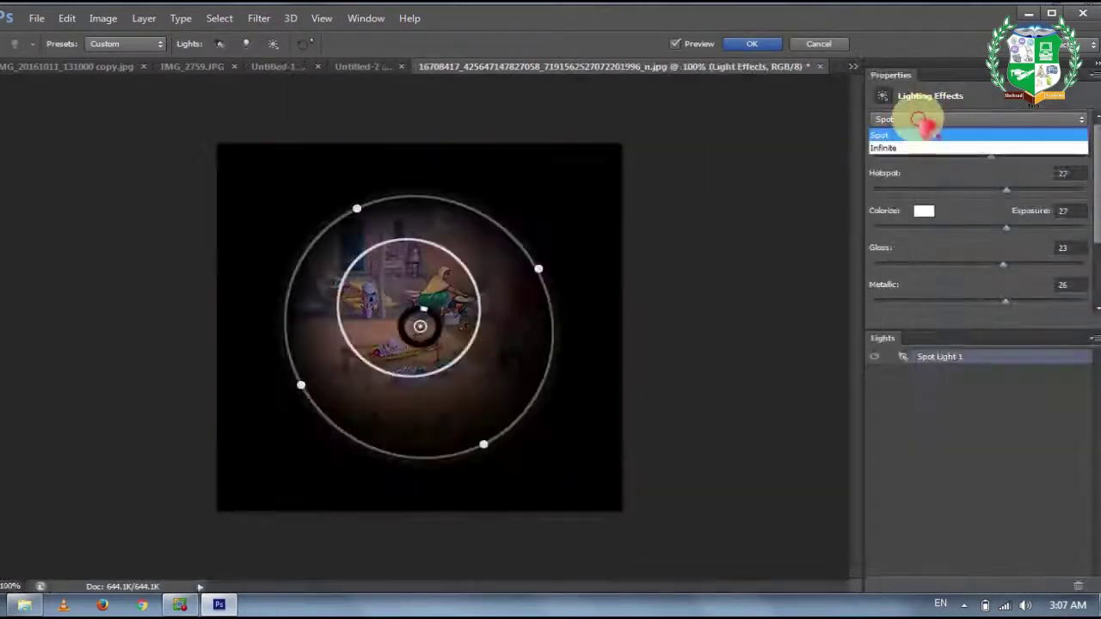
pyautogui.click(882, 148)
pyautogui.click(892, 121)
pyautogui.click(893, 162)
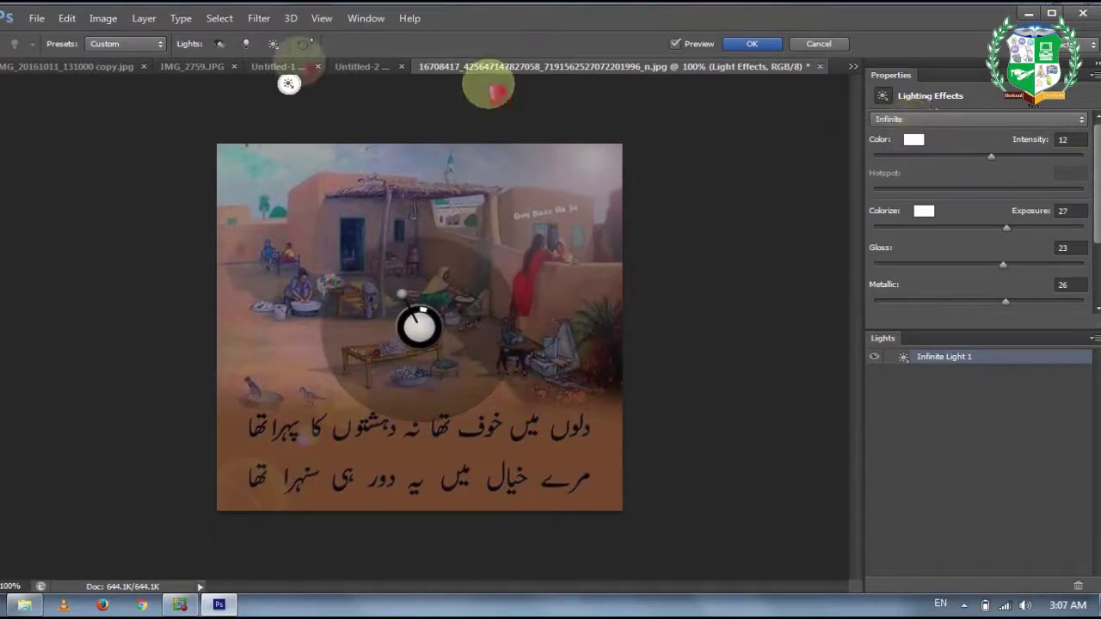
# Preview the 2 O'clock Spotlight and Blue Omni lighting presets on the painting, and load the Five Lights Down preset.
pyautogui.click(138, 45)
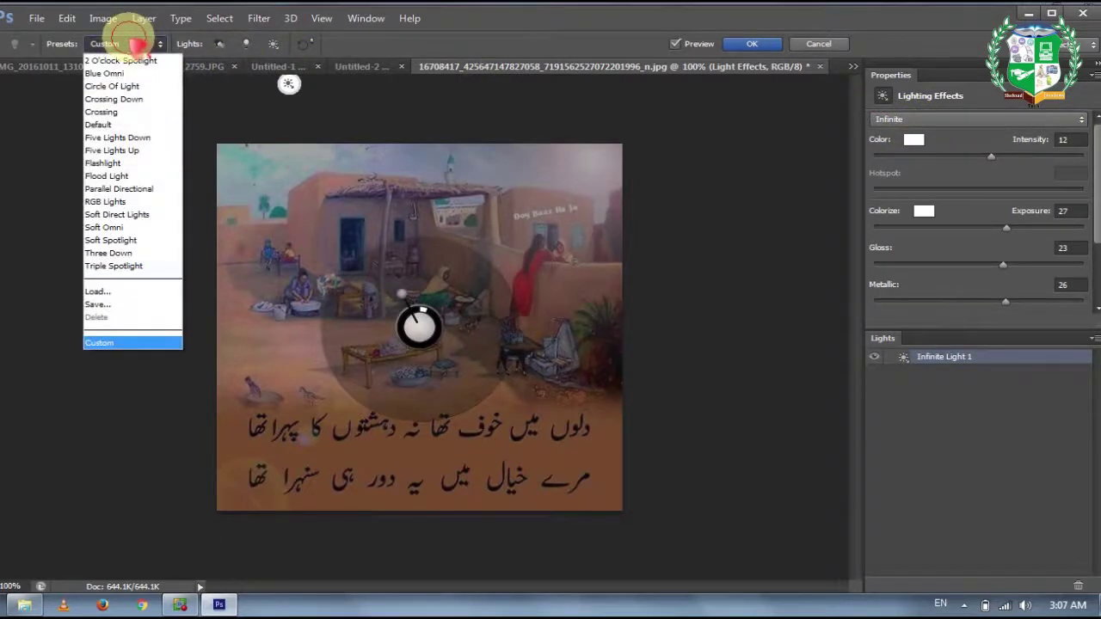
pyautogui.click(120, 60)
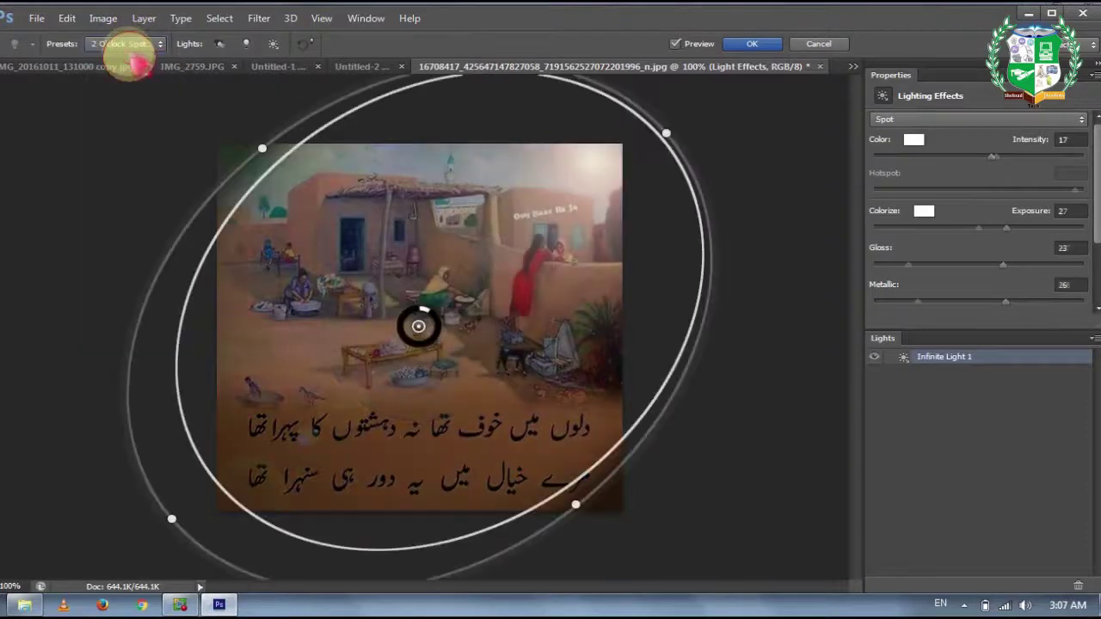
pyautogui.click(125, 43)
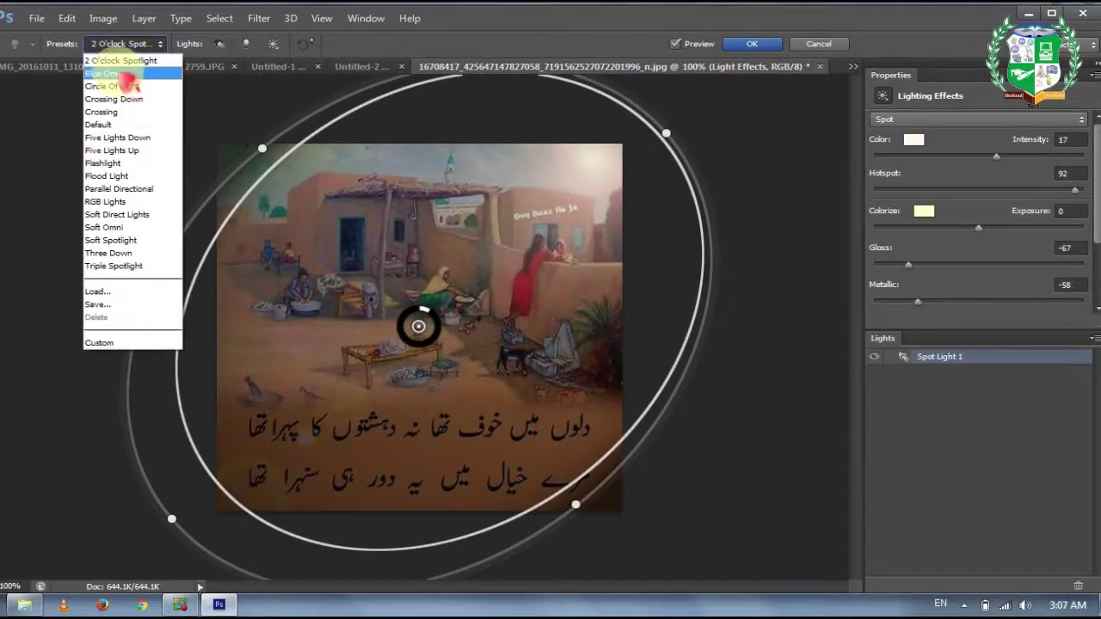
pyautogui.click(116, 73)
pyautogui.click(133, 43)
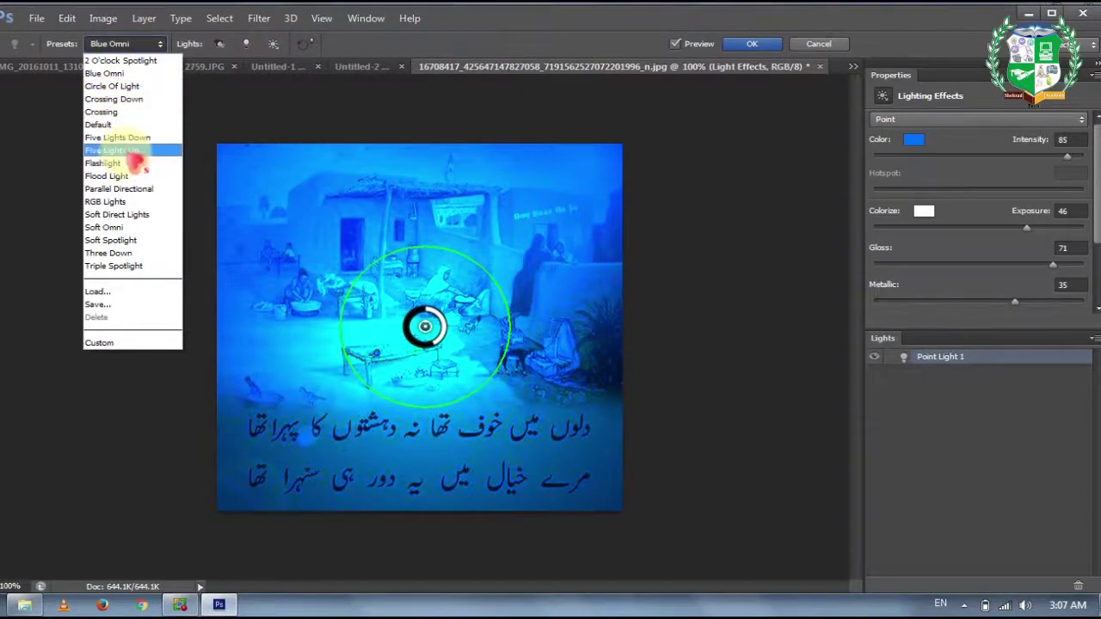
pyautogui.click(120, 138)
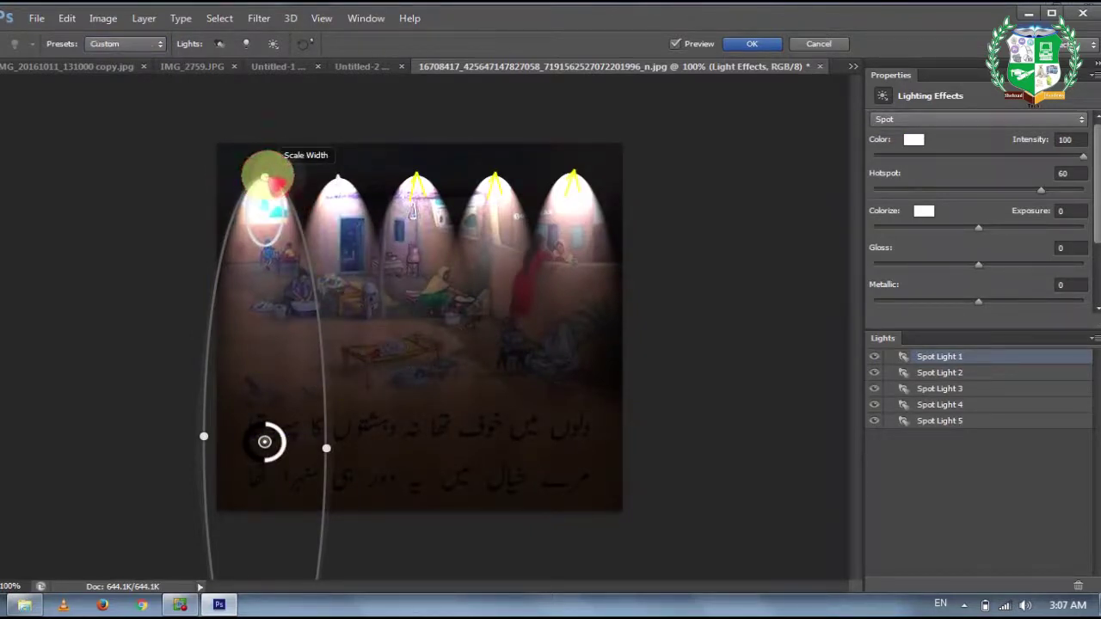
# Shorten the first spot light and set its intensity to 15, and move the second spot light down over the blue door.
pyautogui.moveTo(260, 178); pyautogui.dragTo(288, 224)
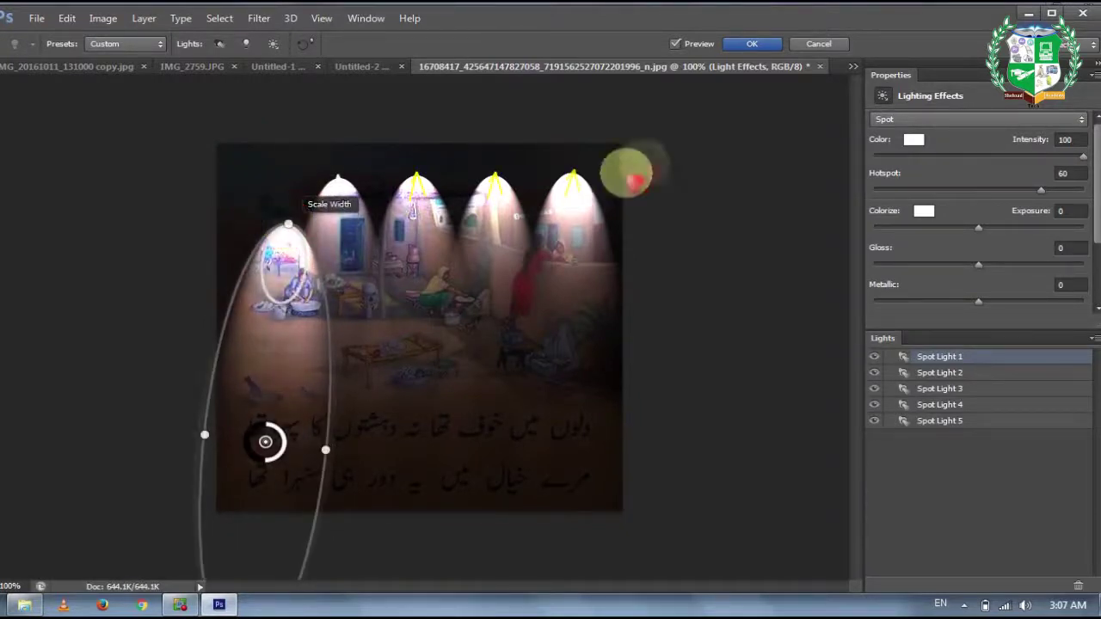
pyautogui.click(1014, 156)
pyautogui.moveTo(1015, 156); pyautogui.dragTo(994, 156)
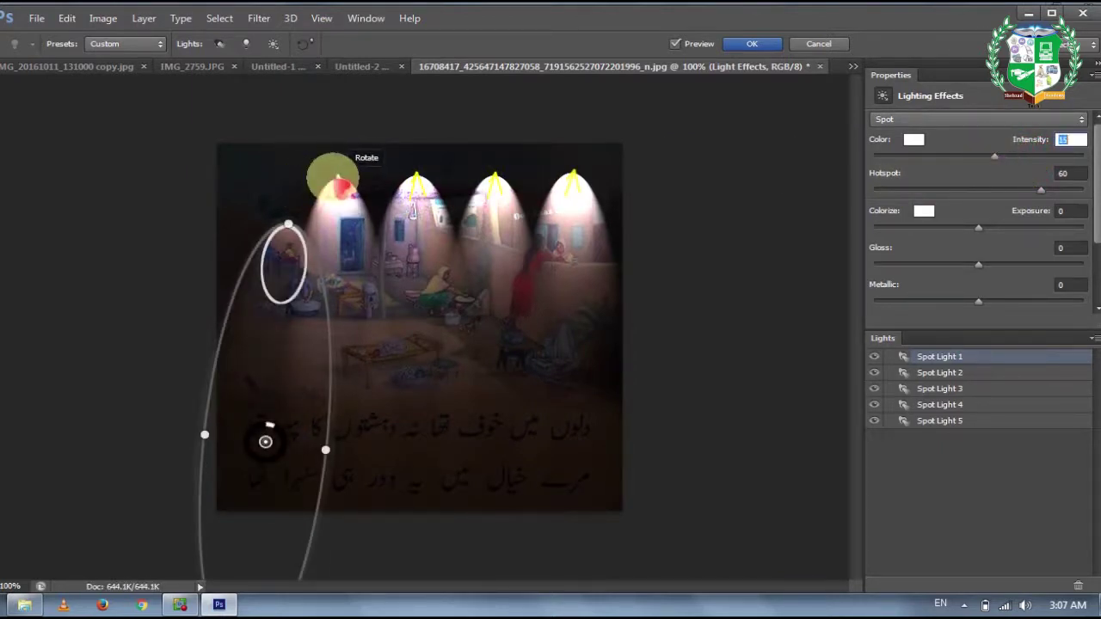
pyautogui.click(337, 178)
pyautogui.moveTo(337, 182); pyautogui.dragTo(344, 208)
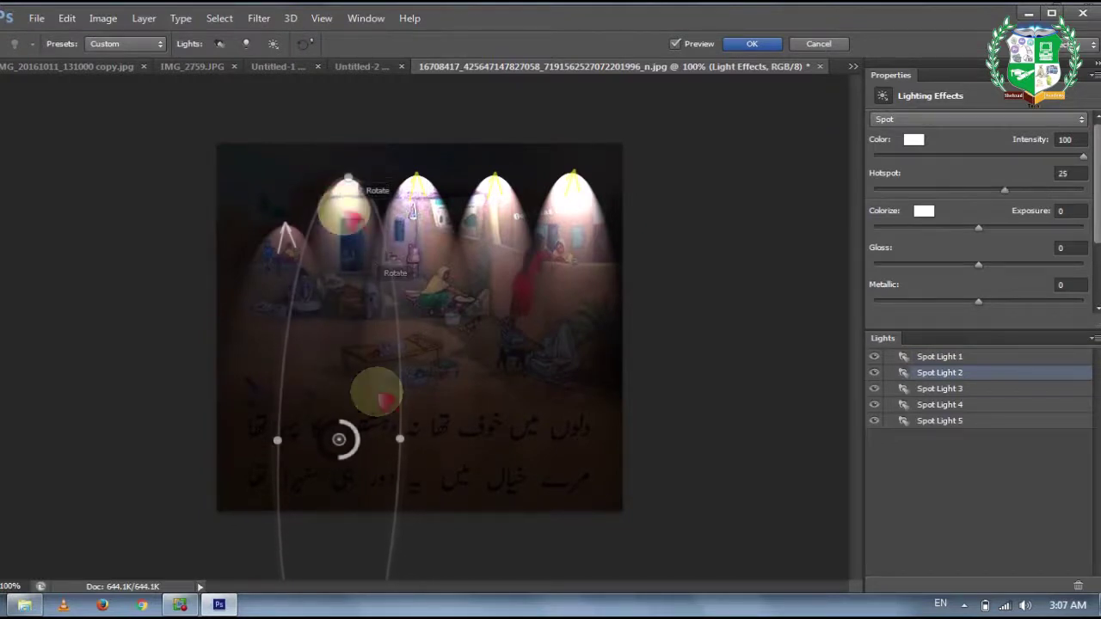
pyautogui.moveTo(339, 439); pyautogui.dragTo(345, 471)
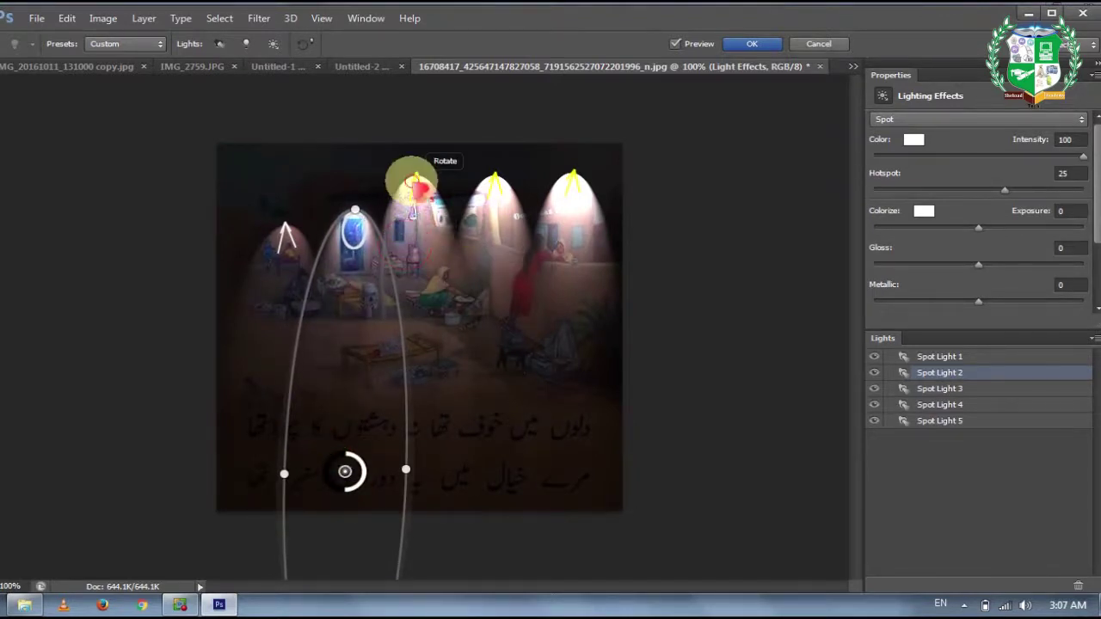
# Move the third and fourth spot lights slightly lower on the painting and reduce the intensity of each.
pyautogui.click(413, 181)
pyautogui.moveTo(418, 442); pyautogui.dragTo(412, 467)
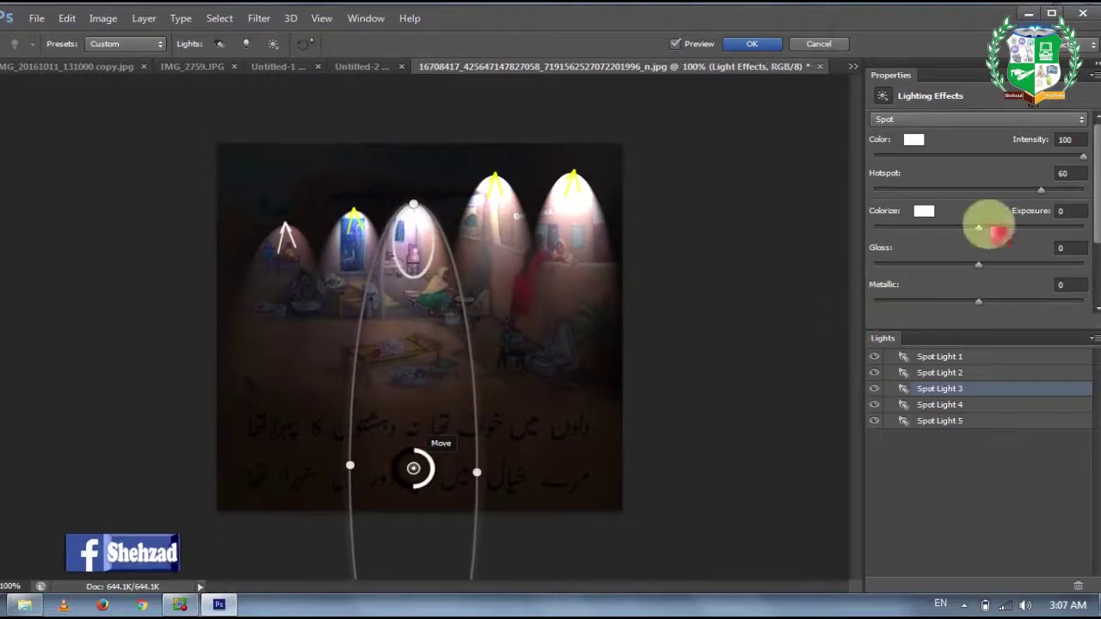
pyautogui.moveTo(1061, 155); pyautogui.dragTo(1021, 155)
pyautogui.click(493, 187)
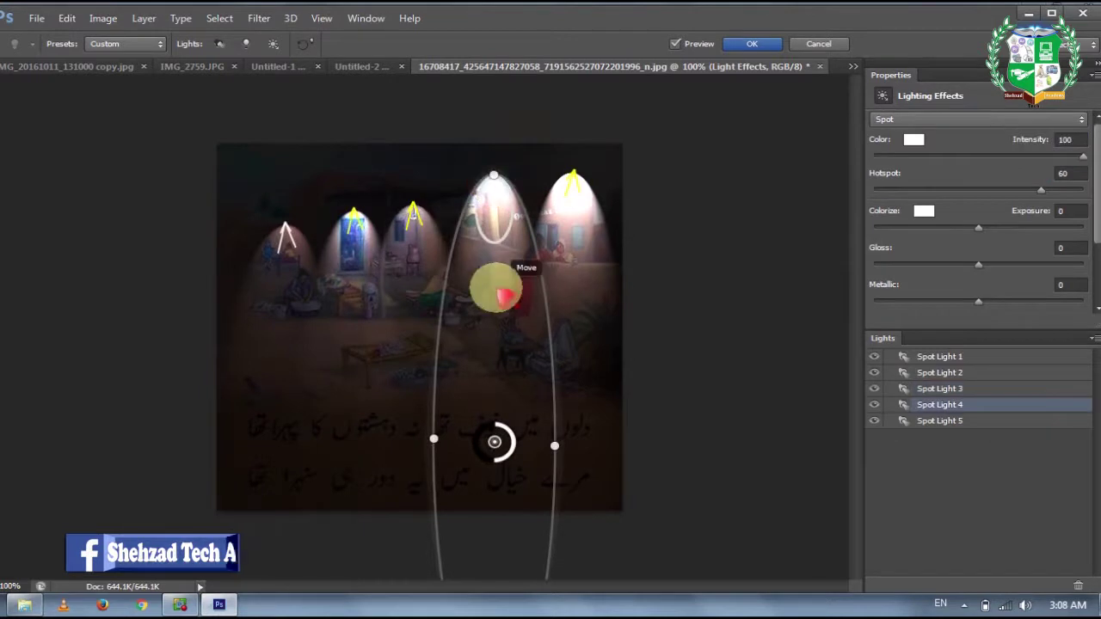
pyautogui.moveTo(495, 441)
pyautogui.mouseDown()
pyautogui.moveTo(469, 457)
pyautogui.moveTo(485, 461)
pyautogui.mouseUp()
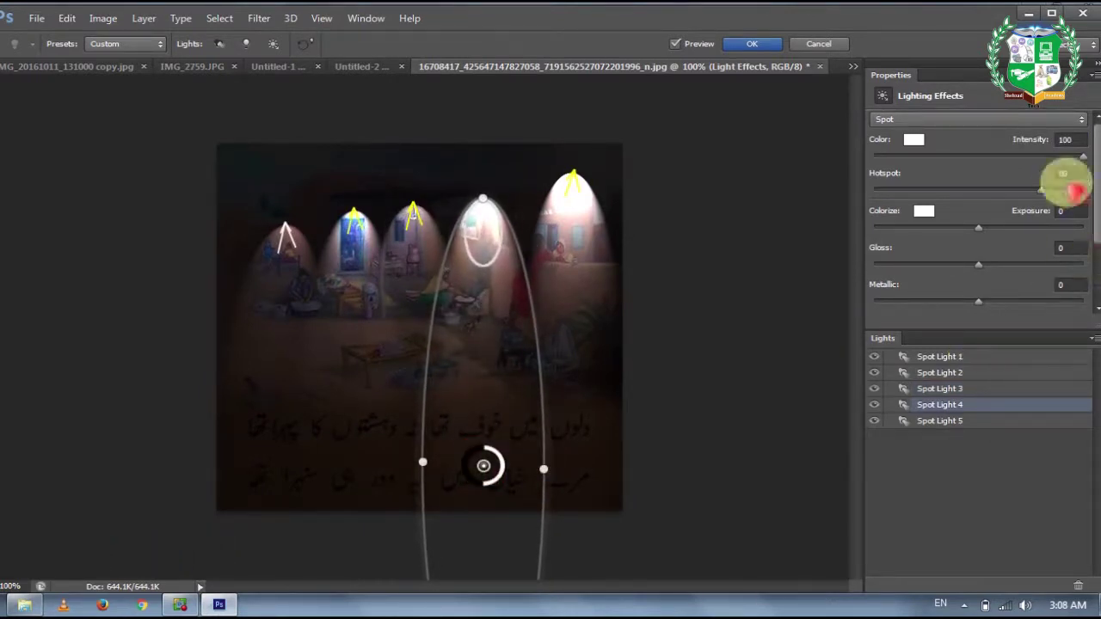
pyautogui.moveTo(1065, 159); pyautogui.dragTo(1046, 157)
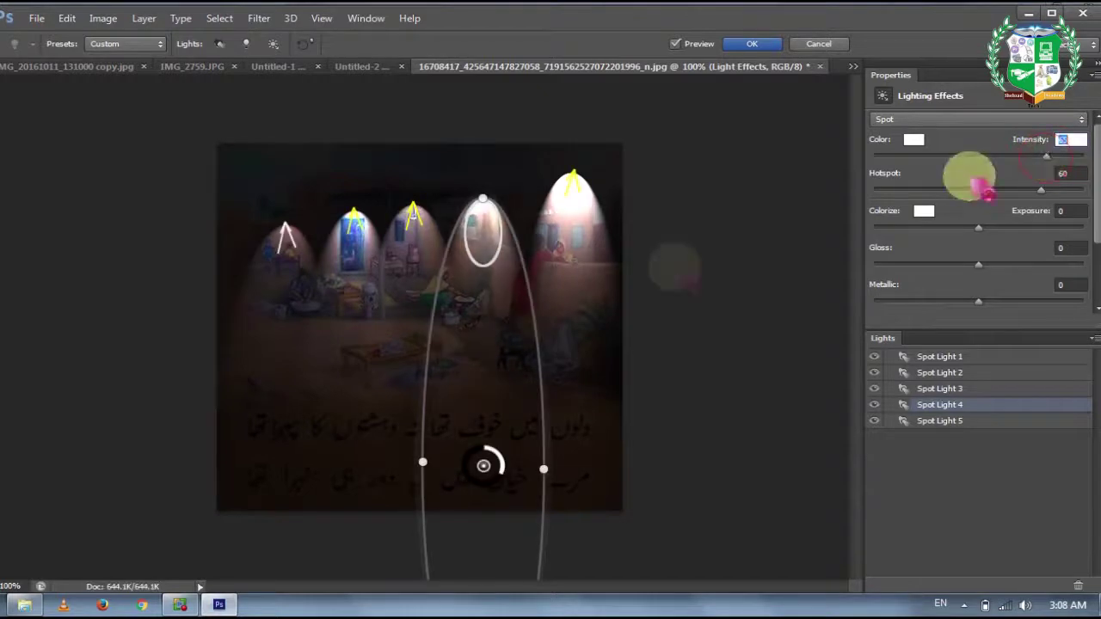
# Move the fifth spot light lower with intensity 15, and apply the five-light effect and undo it.
pyautogui.click(573, 177)
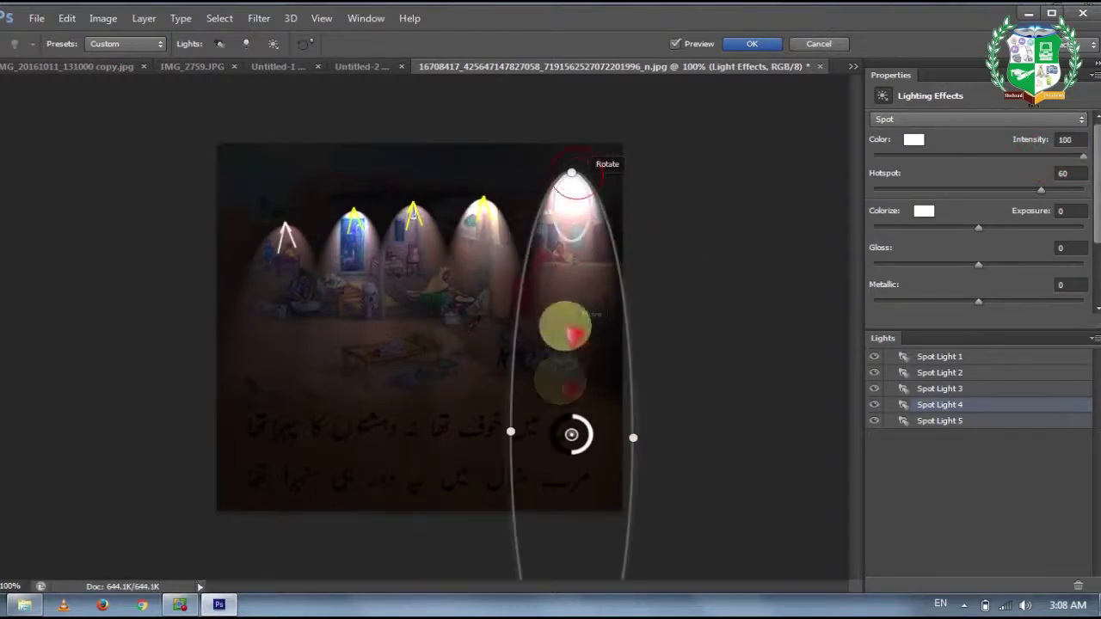
pyautogui.moveTo(569, 432); pyautogui.dragTo(568, 441)
pyautogui.moveTo(558, 460); pyautogui.dragTo(574, 484)
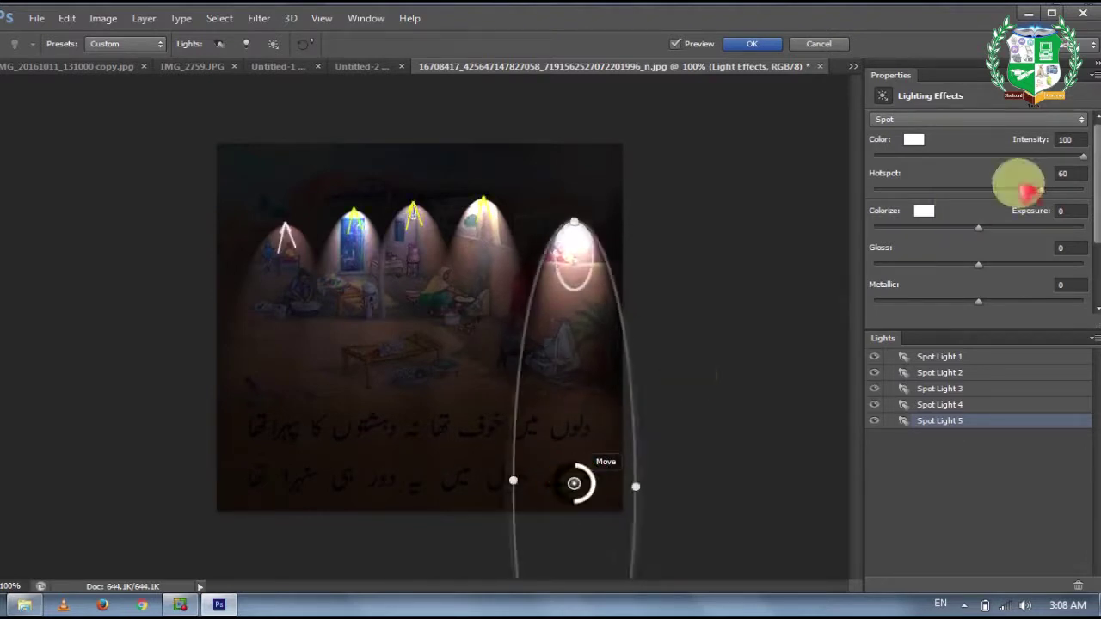
pyautogui.moveTo(1032, 158); pyautogui.dragTo(995, 157)
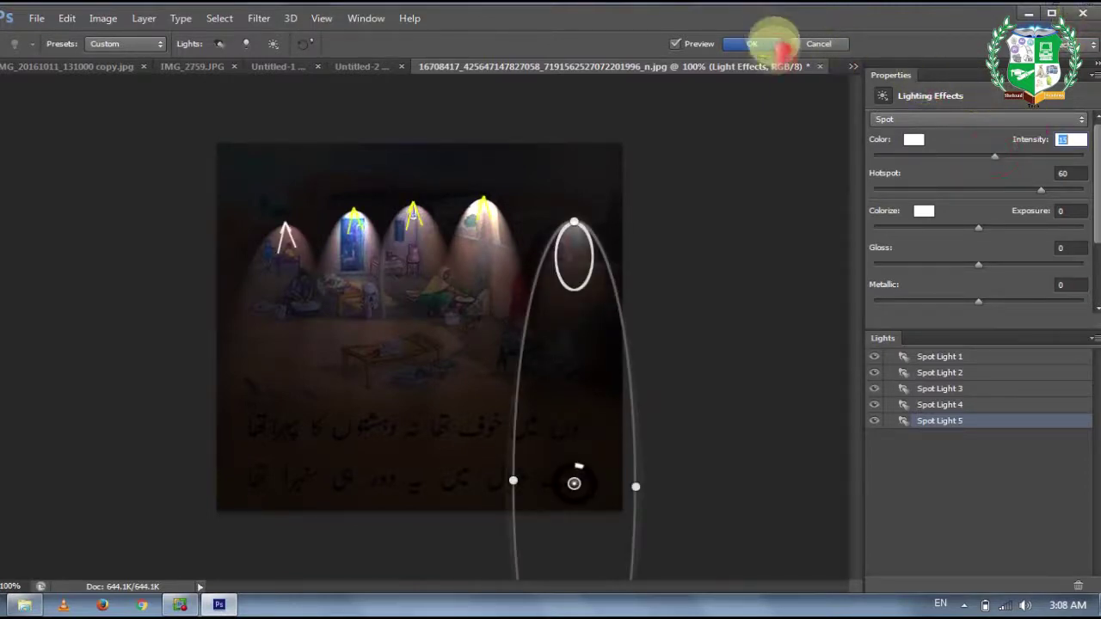
pyautogui.click(763, 44)
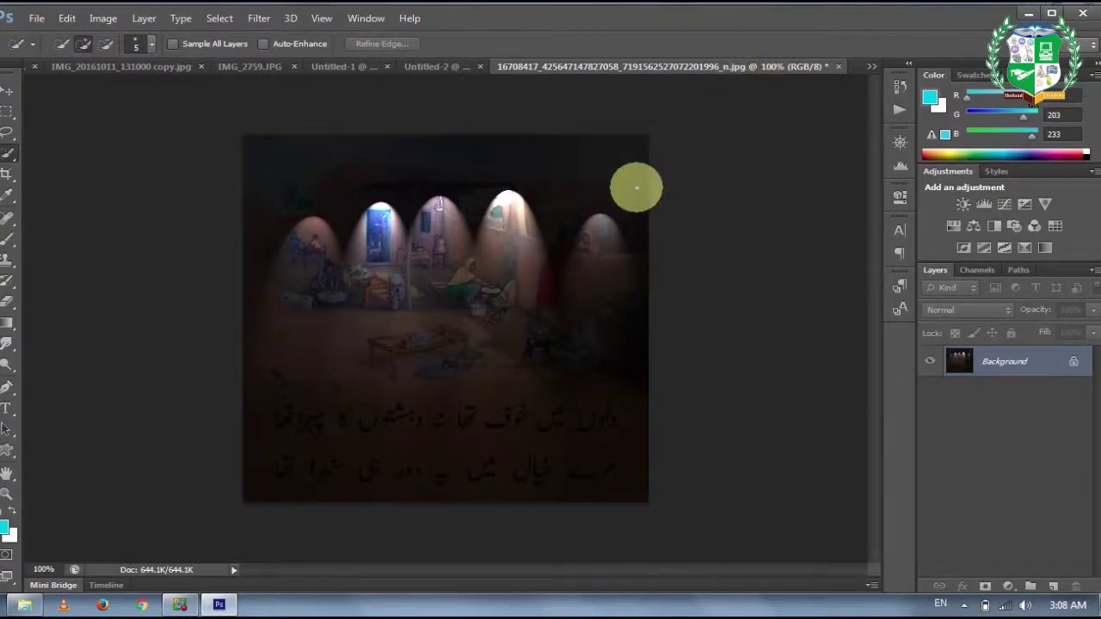
pyautogui.hotkey('ctrl', 'z')
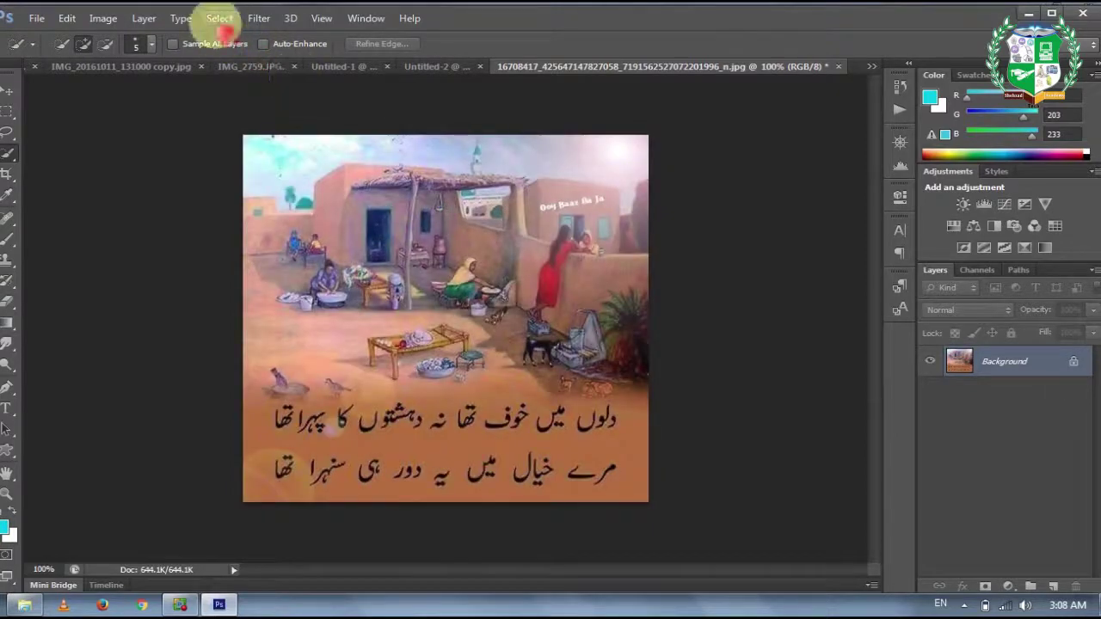
# Apply the Sharpen filter to the village painting.
pyautogui.click(258, 18)
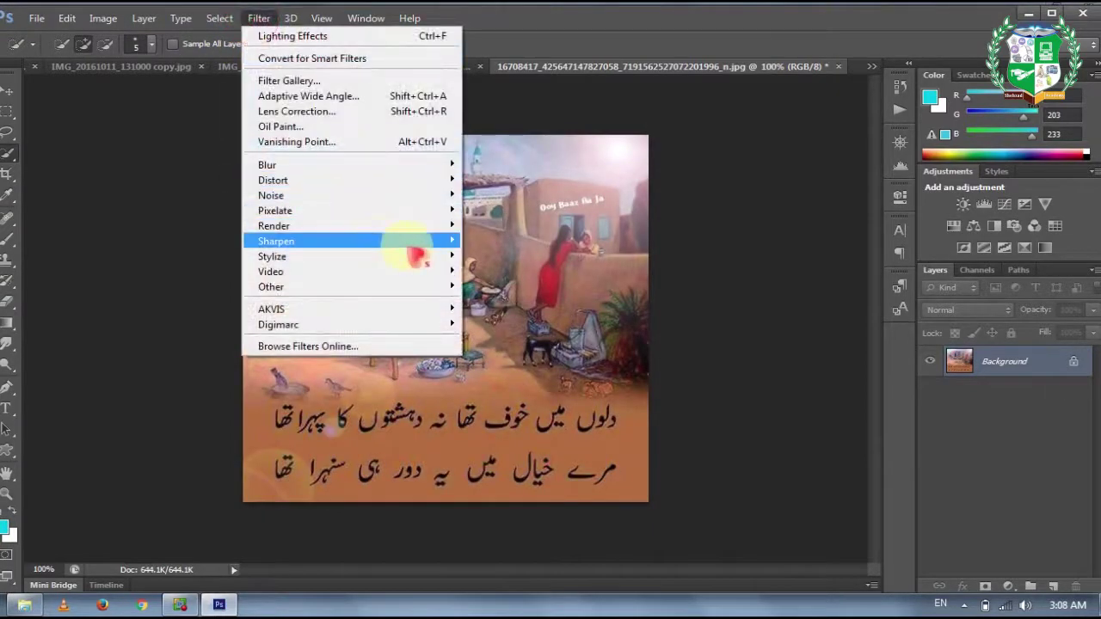
pyautogui.moveTo(422, 246)
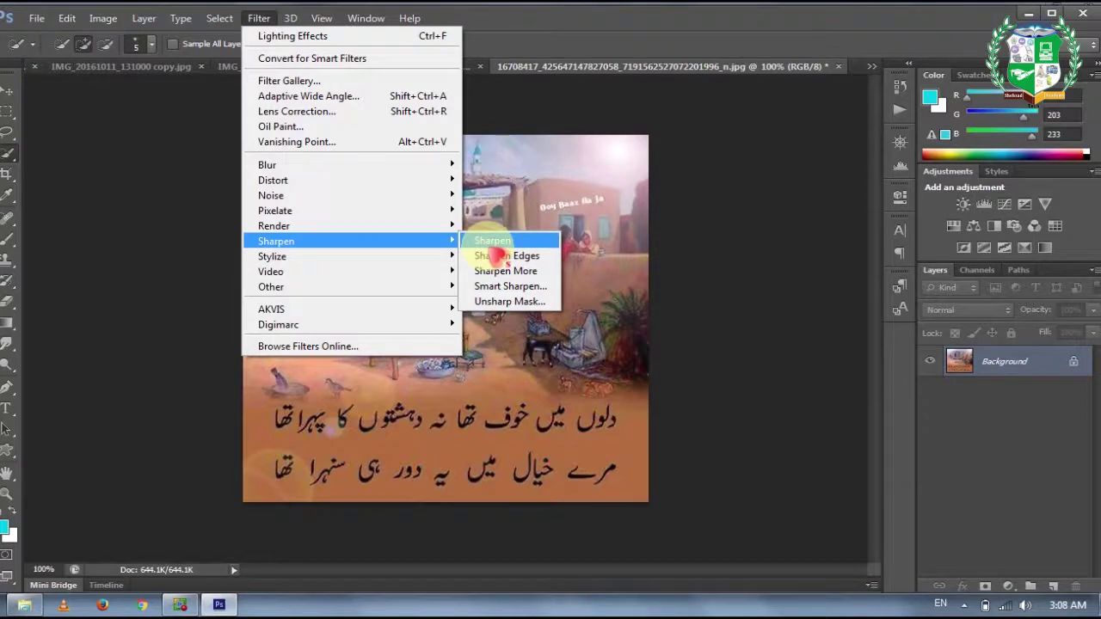
pyautogui.click(492, 244)
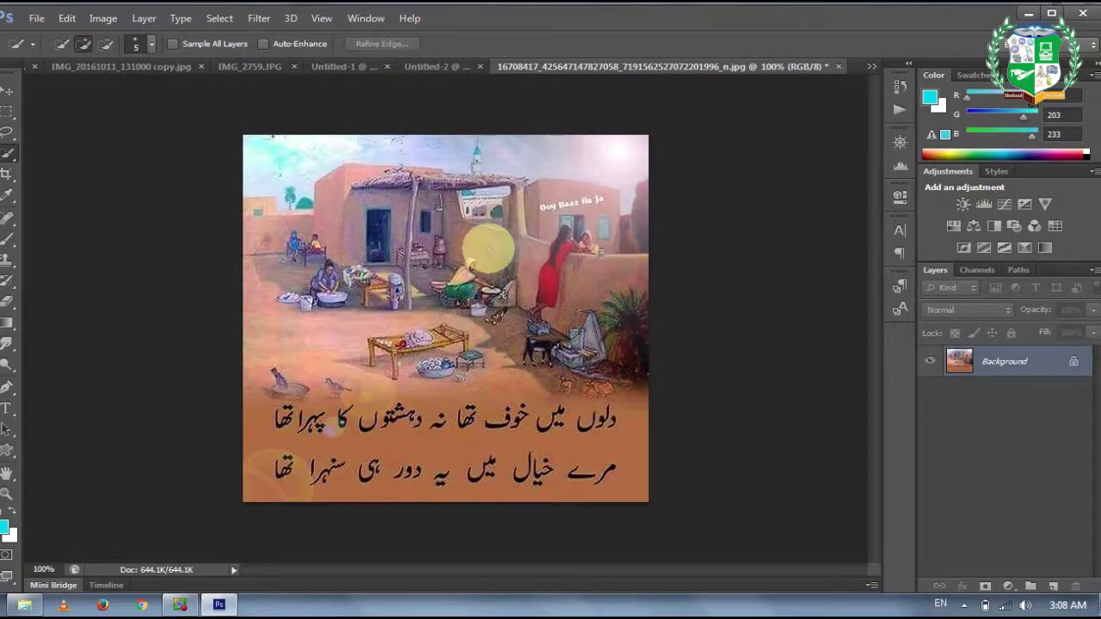
pyautogui.click(219, 21)
pyautogui.moveTo(442, 254)
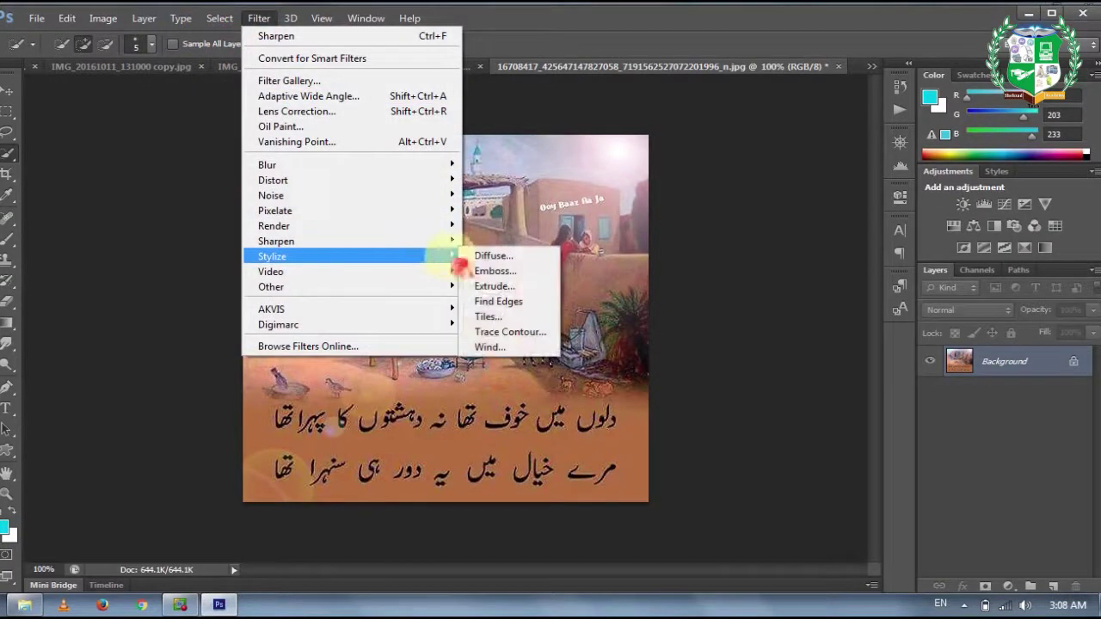
pyautogui.moveTo(441, 277)
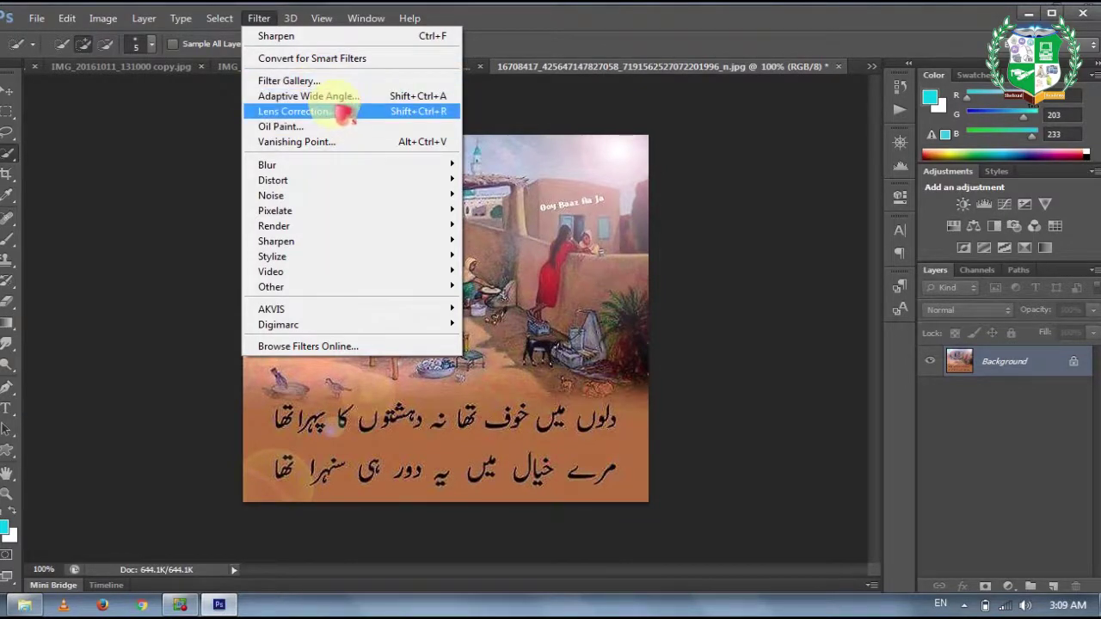
# Quit Photoshop CS6 without saving the changes to the open documents.
pyautogui.click(1083, 13)
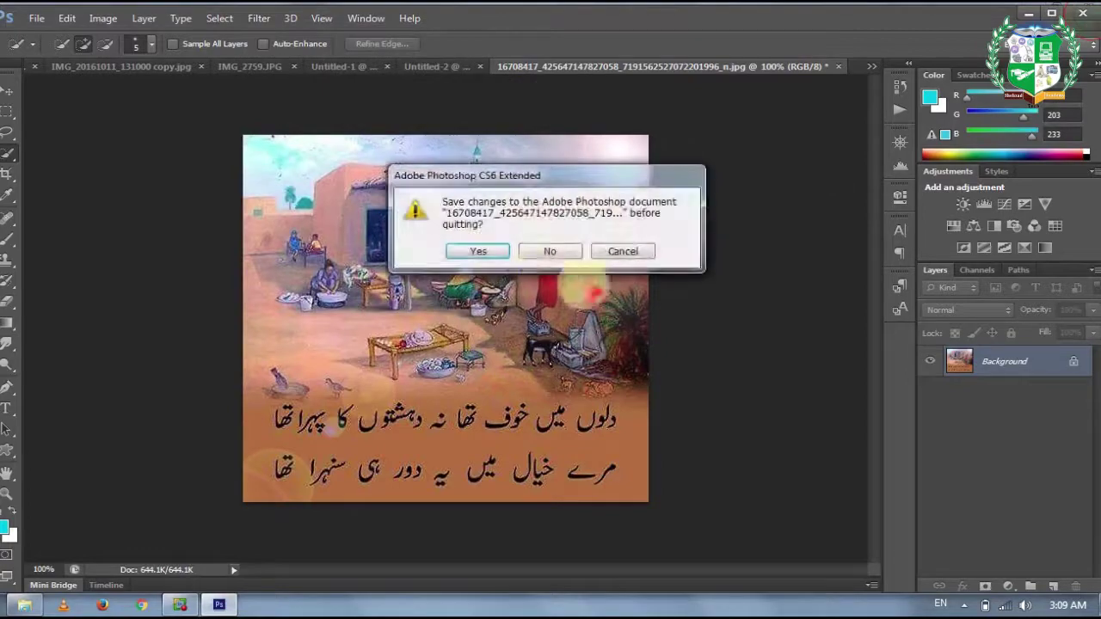
pyautogui.click(549, 251)
pyautogui.click(549, 243)
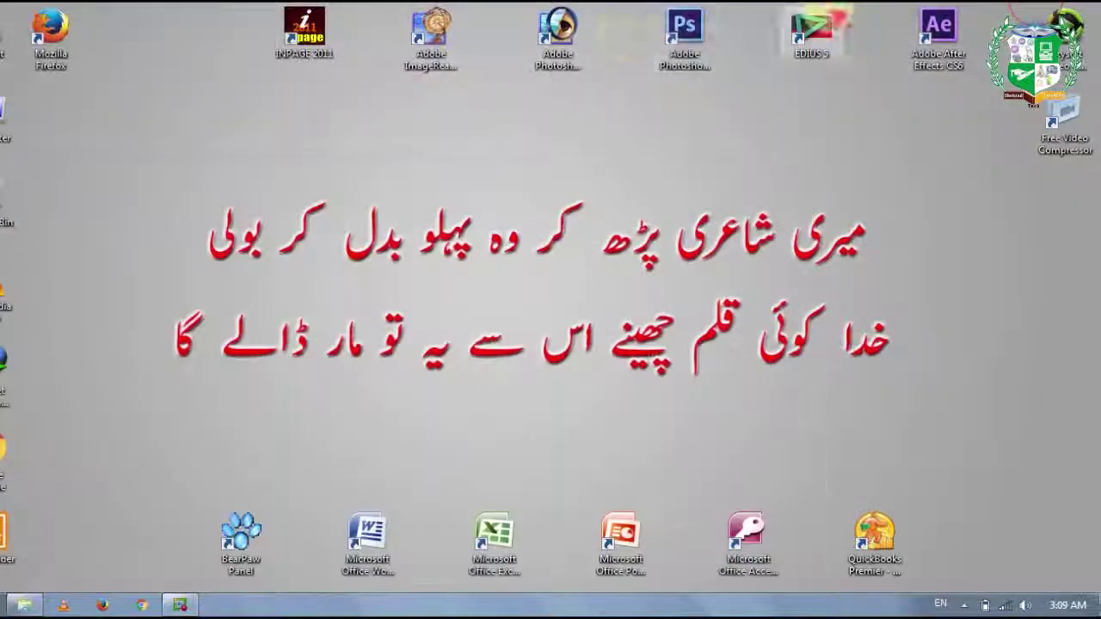
# Start Photoshop 7.0 and create a new white 1280 x 720 pixel RGB document at 72 pixels/inch.
pyautogui.doubleClick(578, 48)
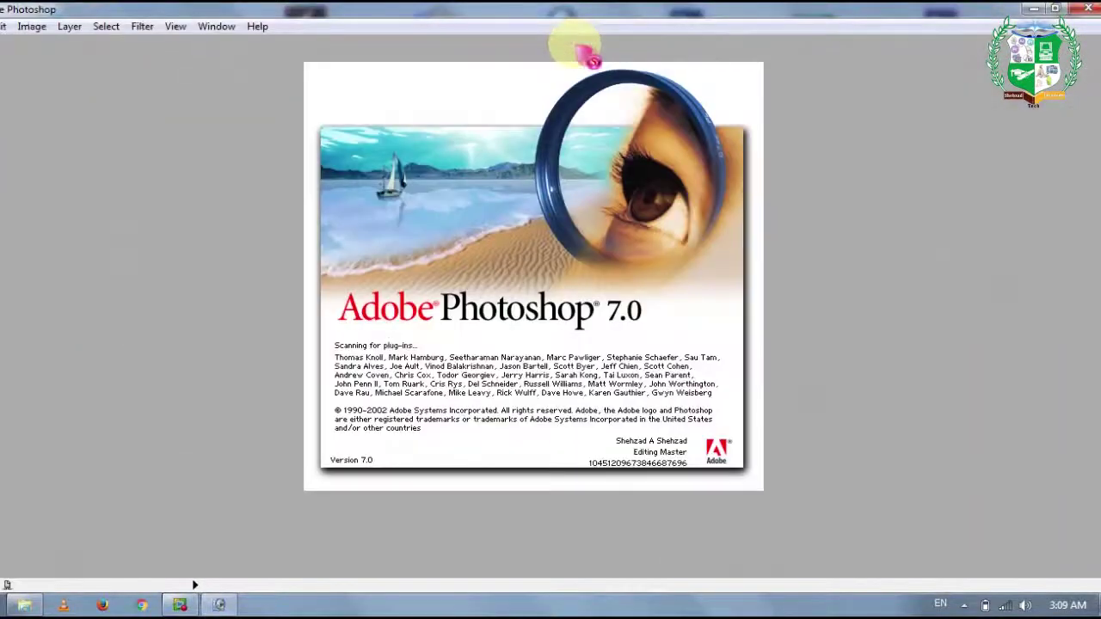
pyautogui.click(24, 604)
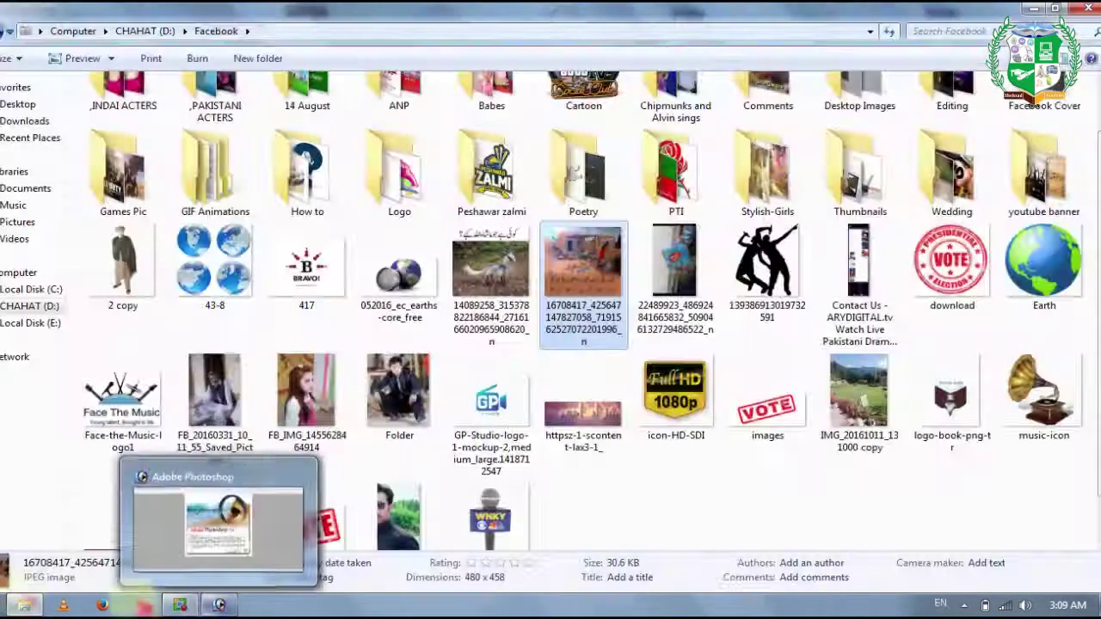
pyautogui.click(219, 604)
pyautogui.click(328, 289)
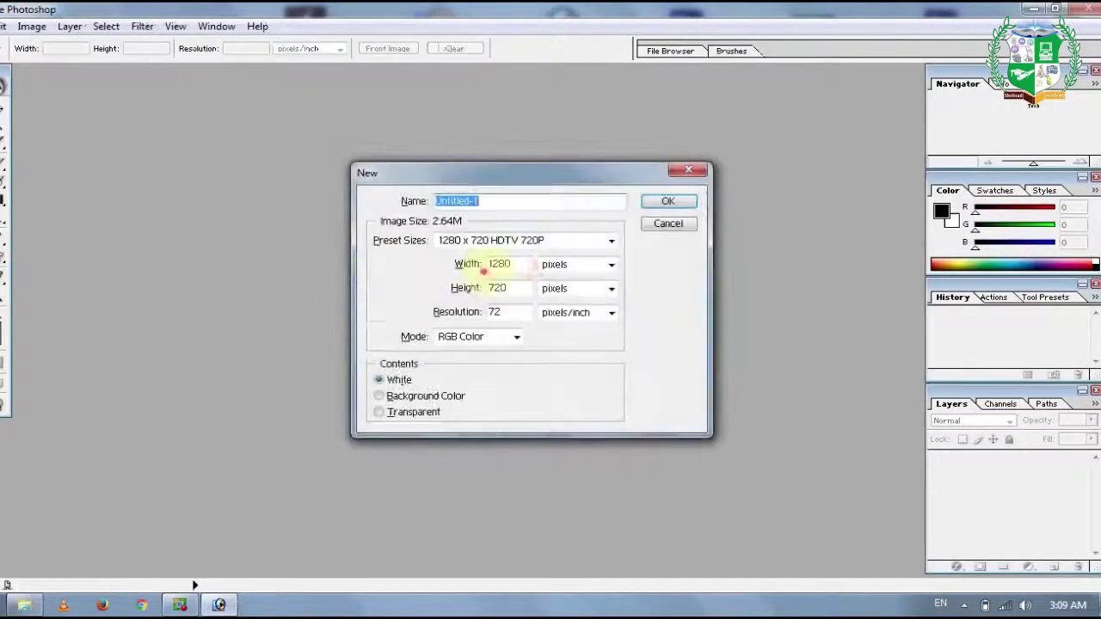
pyautogui.click(658, 198)
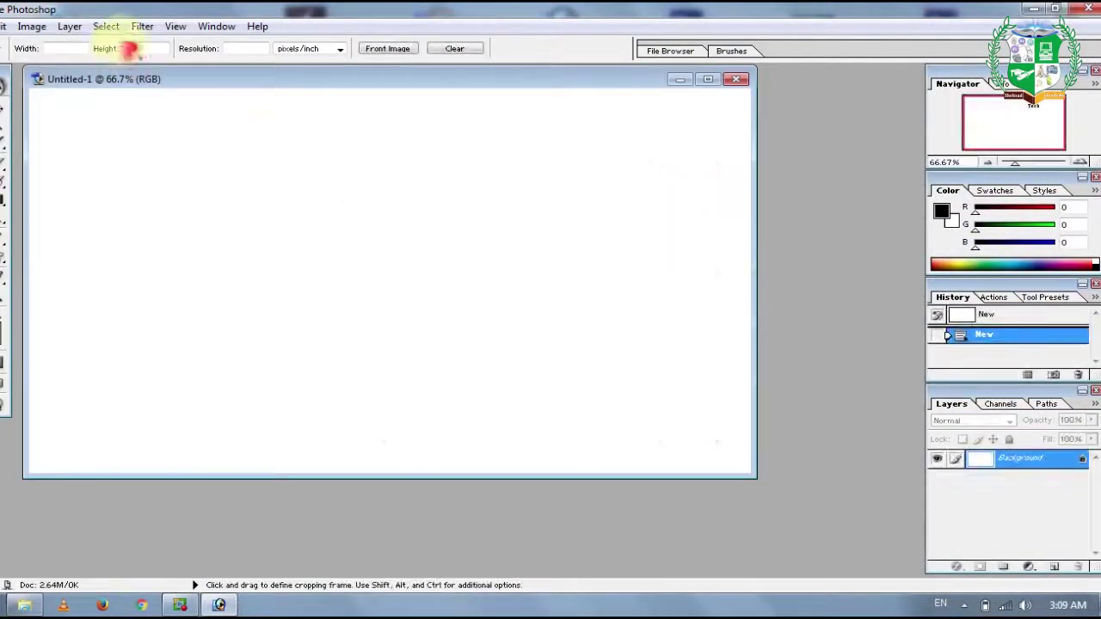
pyautogui.click(142, 26)
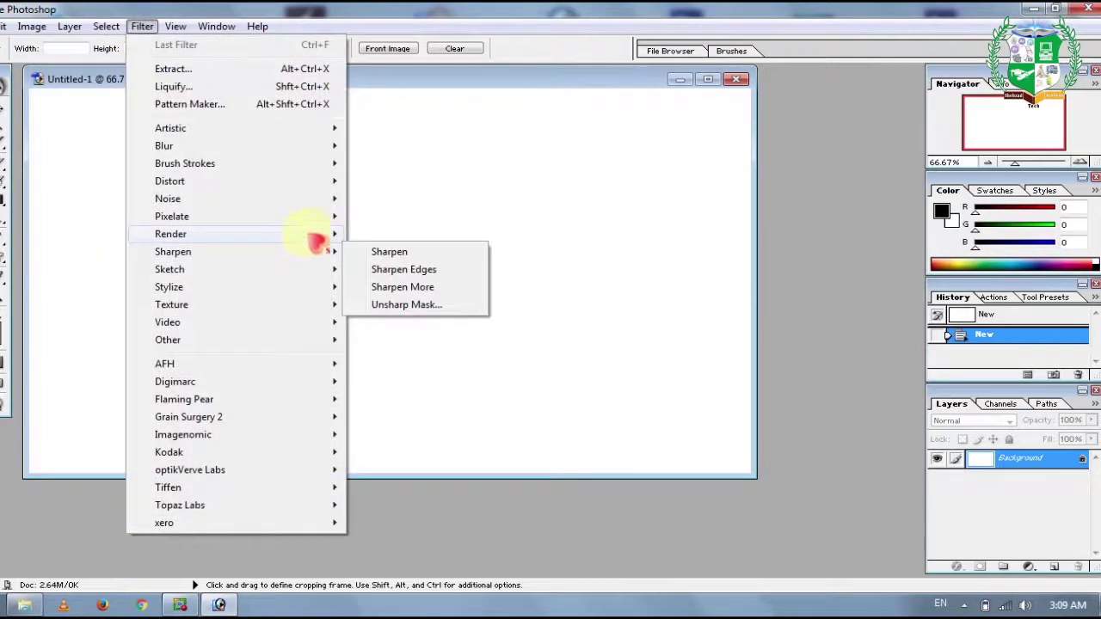
pyautogui.moveTo(314, 239)
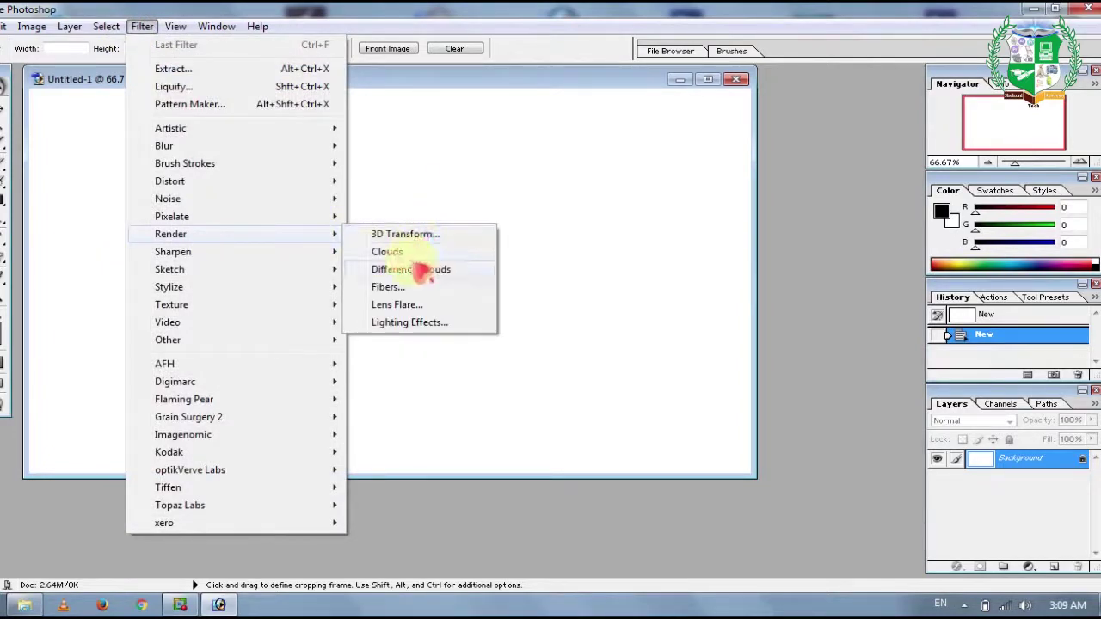
pyautogui.click(411, 326)
pyautogui.moveTo(477, 112); pyautogui.dragTo(685, 75)
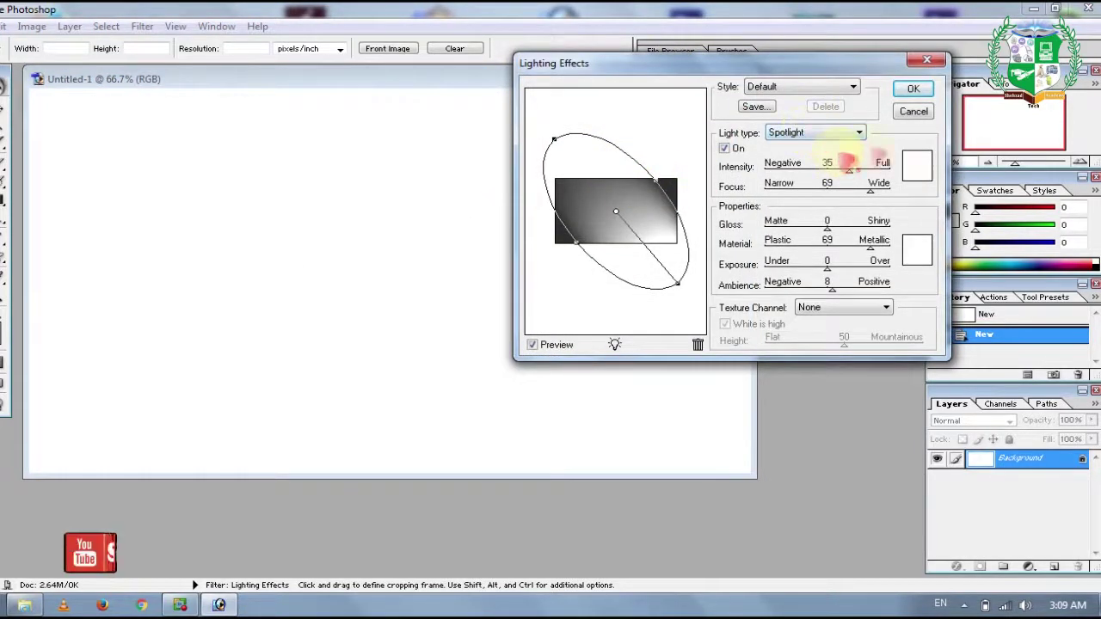
pyautogui.click(913, 111)
# Fill the blank document with a black-and-white cloud texture using the Clouds render filter.
pyautogui.click(141, 25)
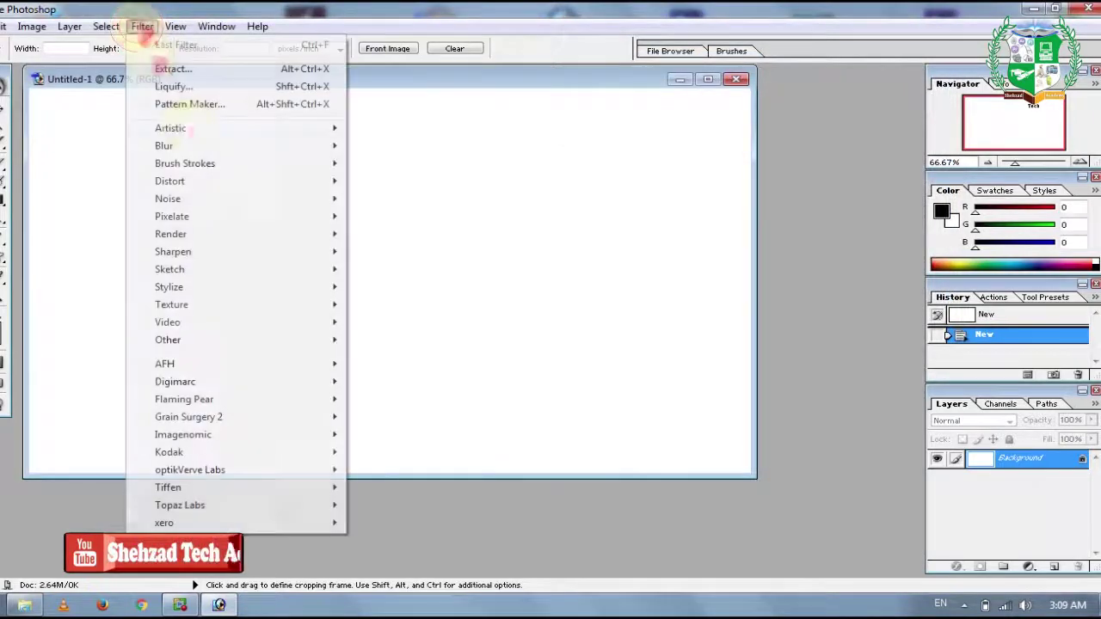
pyautogui.moveTo(327, 233)
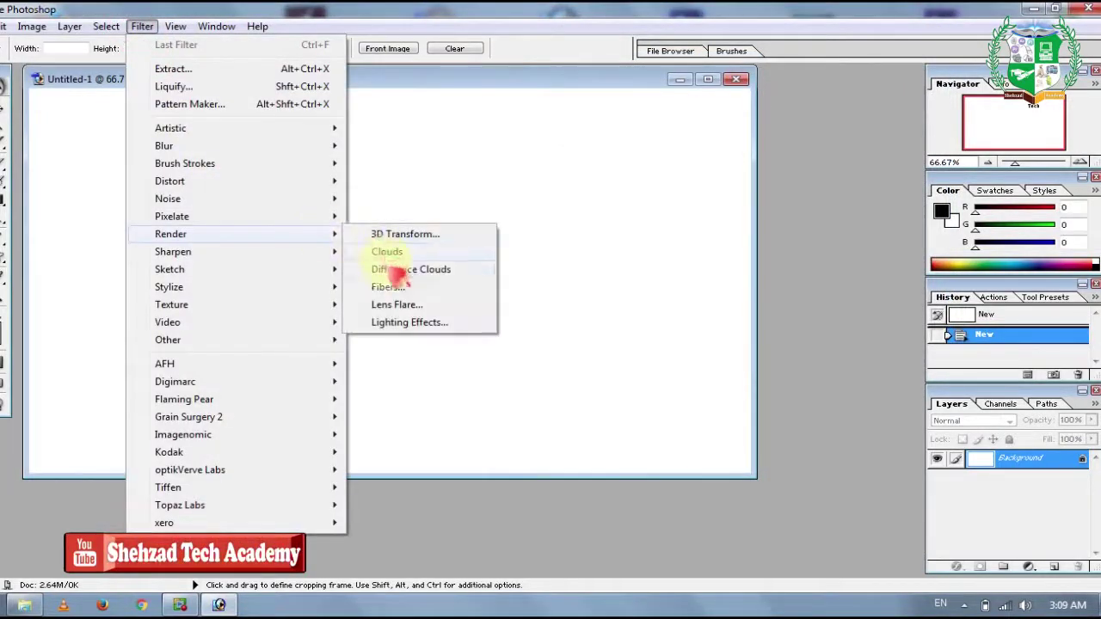
pyautogui.click(387, 250)
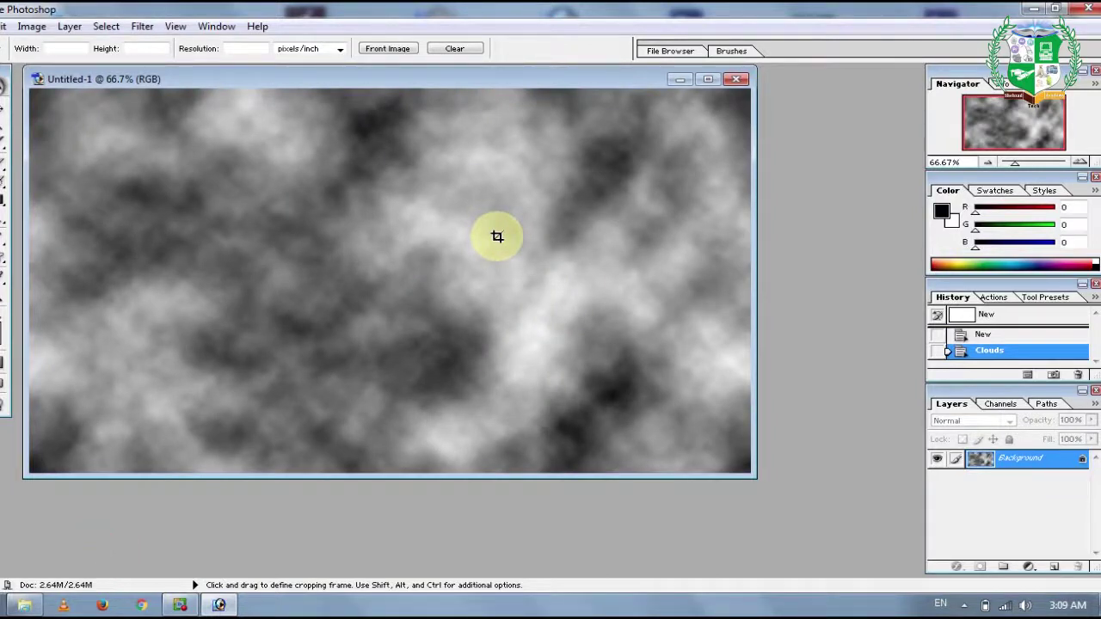
# Select the brightest areas of the cloud texture using Color Range set to Highlights.
pyautogui.click(34, 26)
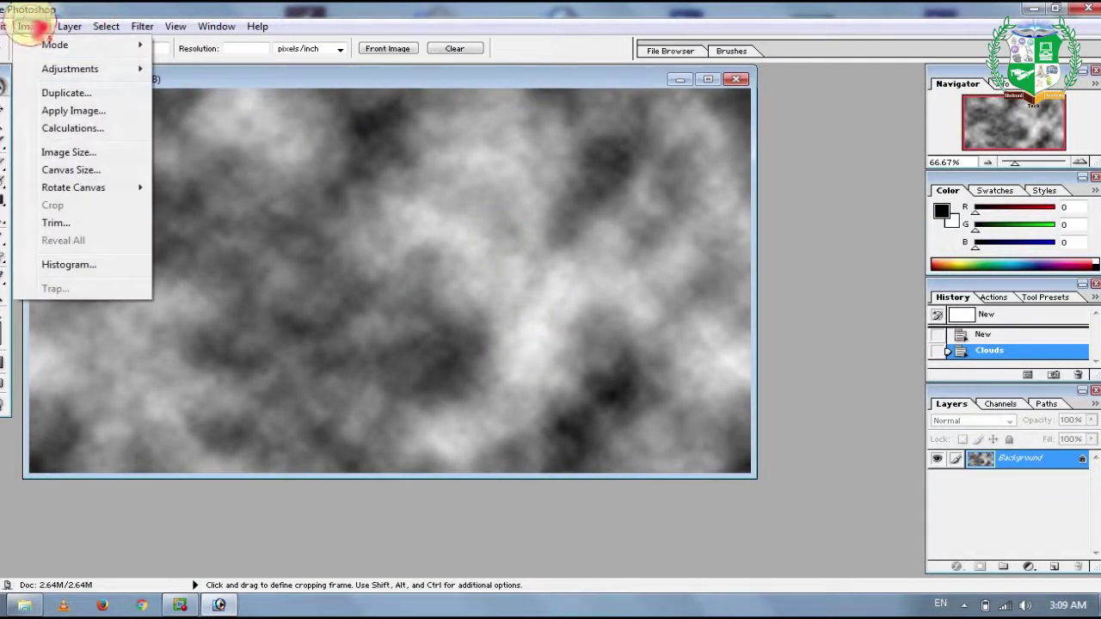
pyautogui.click(104, 28)
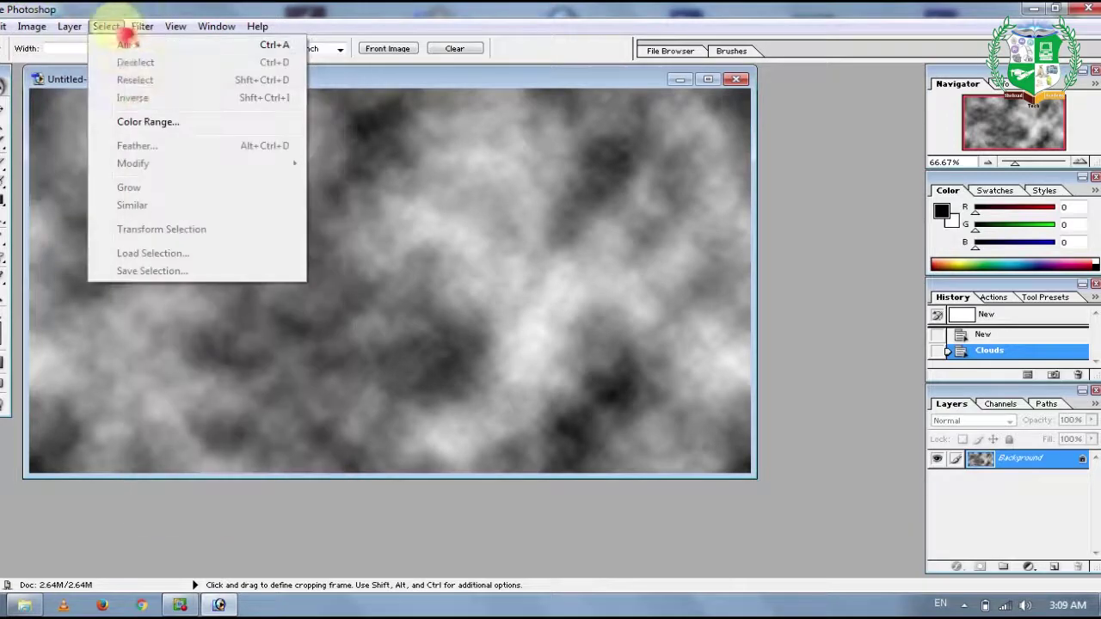
pyautogui.click(148, 123)
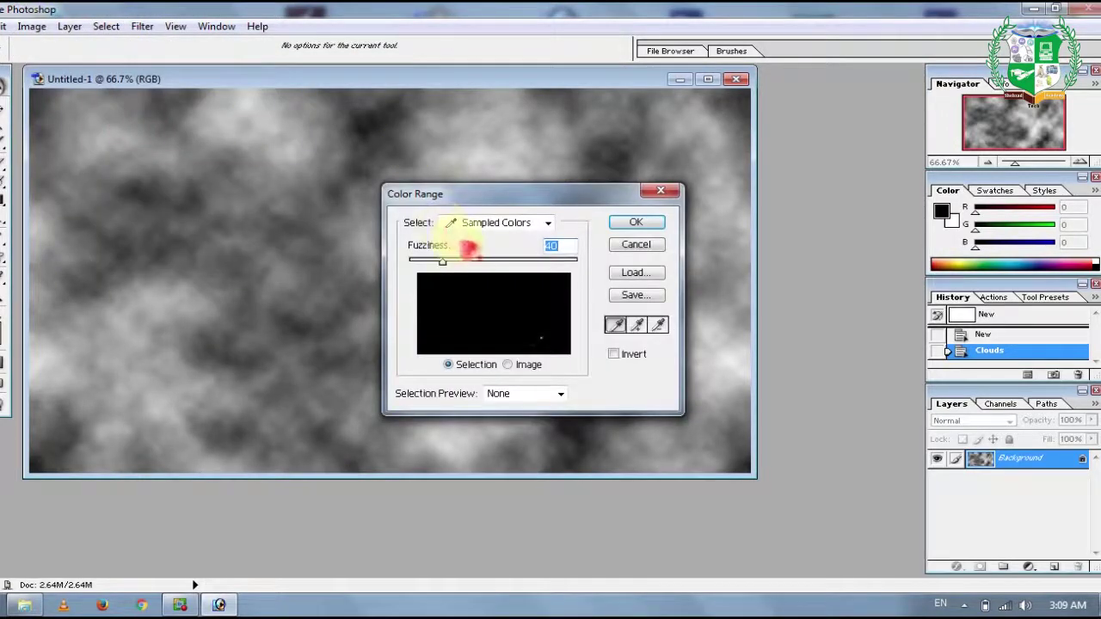
pyautogui.click(469, 226)
pyautogui.click(468, 352)
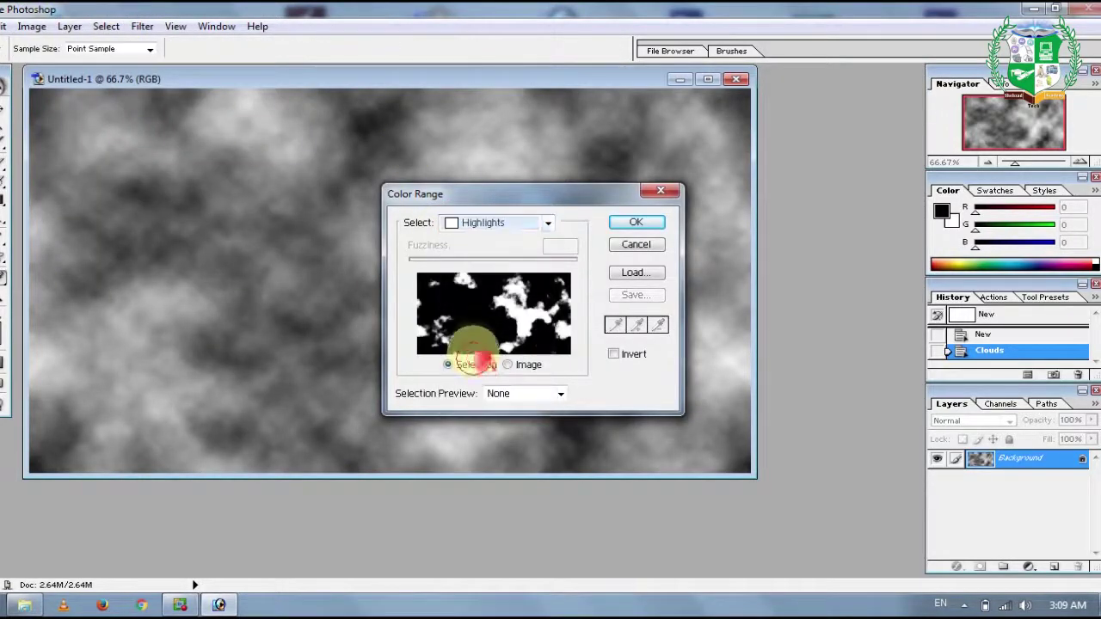
pyautogui.click(635, 222)
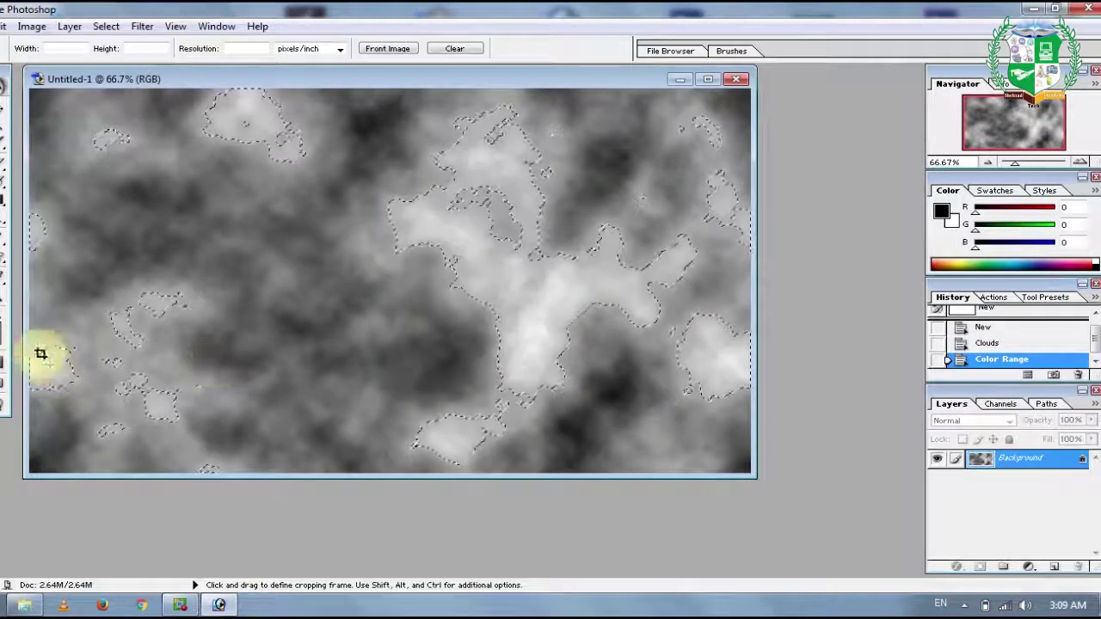
# Set the foreground colour to cyan, RGB 5, 189, 211.
pyautogui.click(1, 332)
pyautogui.moveTo(224, 348); pyautogui.dragTo(260, 239)
pyautogui.click(261, 336)
pyautogui.moveTo(261, 335); pyautogui.dragTo(270, 370)
pyautogui.click(247, 307)
pyautogui.click(402, 265)
# Fill the selected highlights with the cyan foreground colour and reapply the Clouds filter inside them, clearing the selection.
pyautogui.press('c')
pyautogui.hotkey('alt', 'BackSpace')
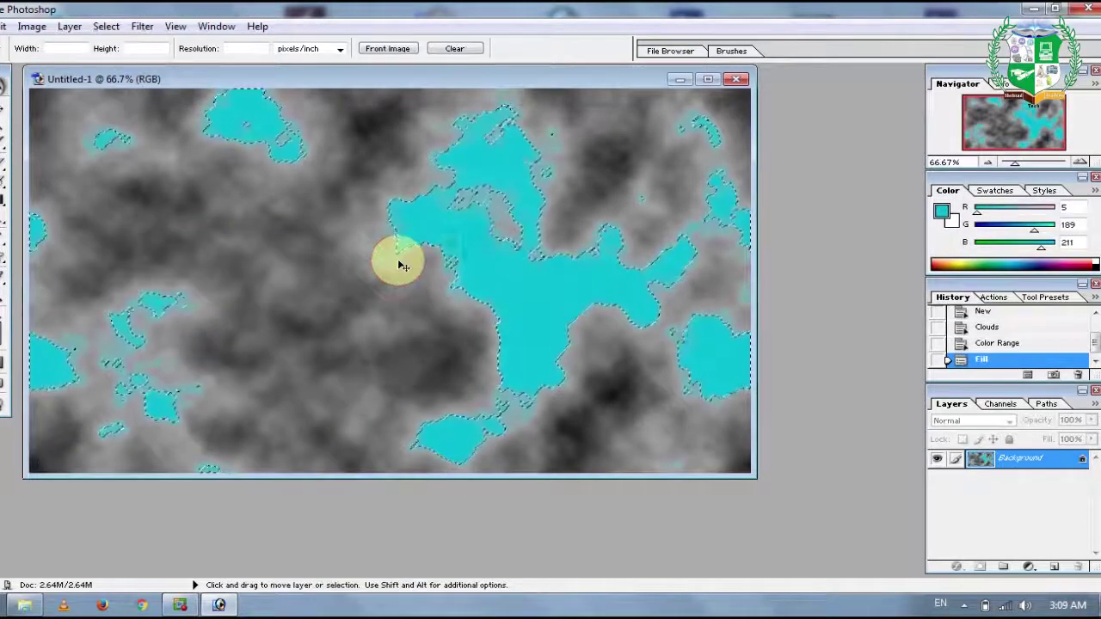
pyautogui.hotkey('ctrl', 'f')
pyautogui.hotkey('ctrl', 'd')
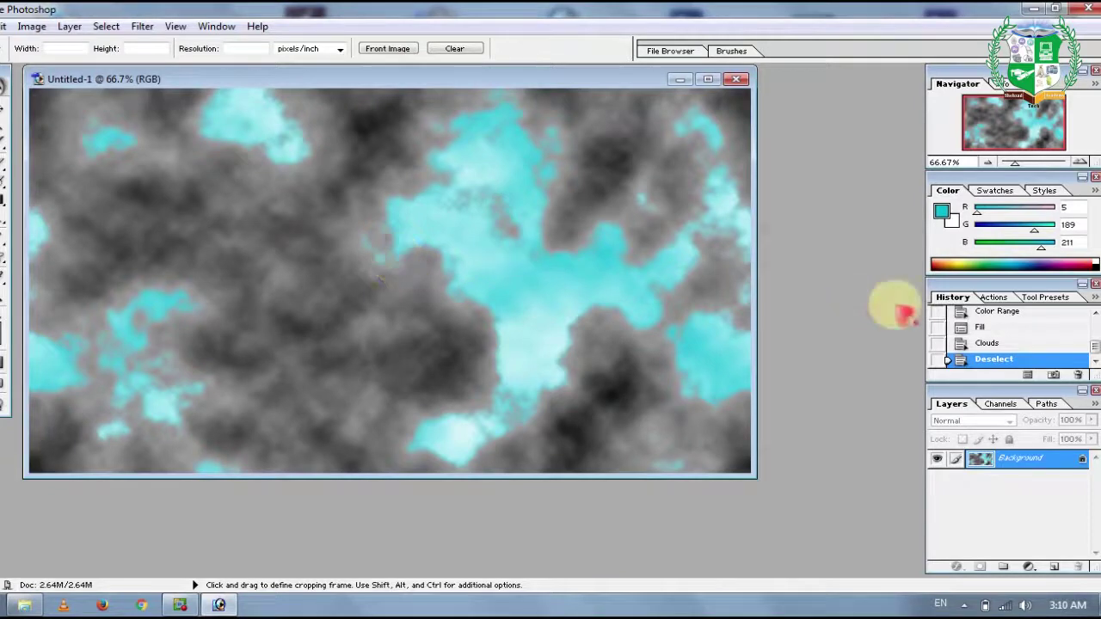
# Revert the document to its Color Range history state and clear the selection.
pyautogui.click(975, 312)
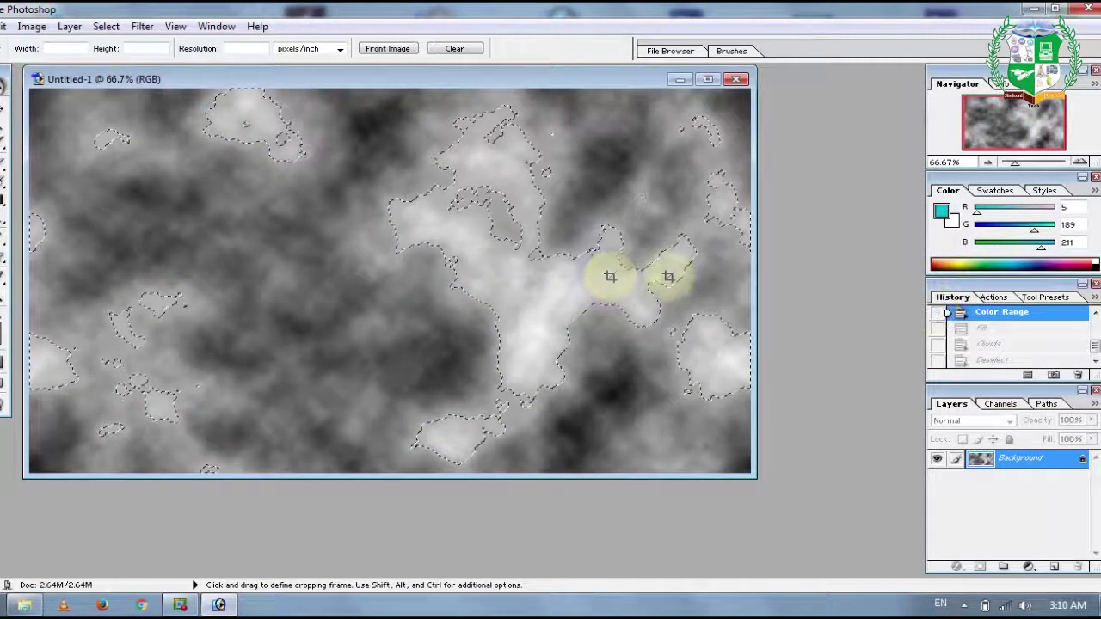
pyautogui.hotkey('ctrl', 'd')
# Apply the Difference Clouds render filter to the whole cloud texture.
pyautogui.click(152, 27)
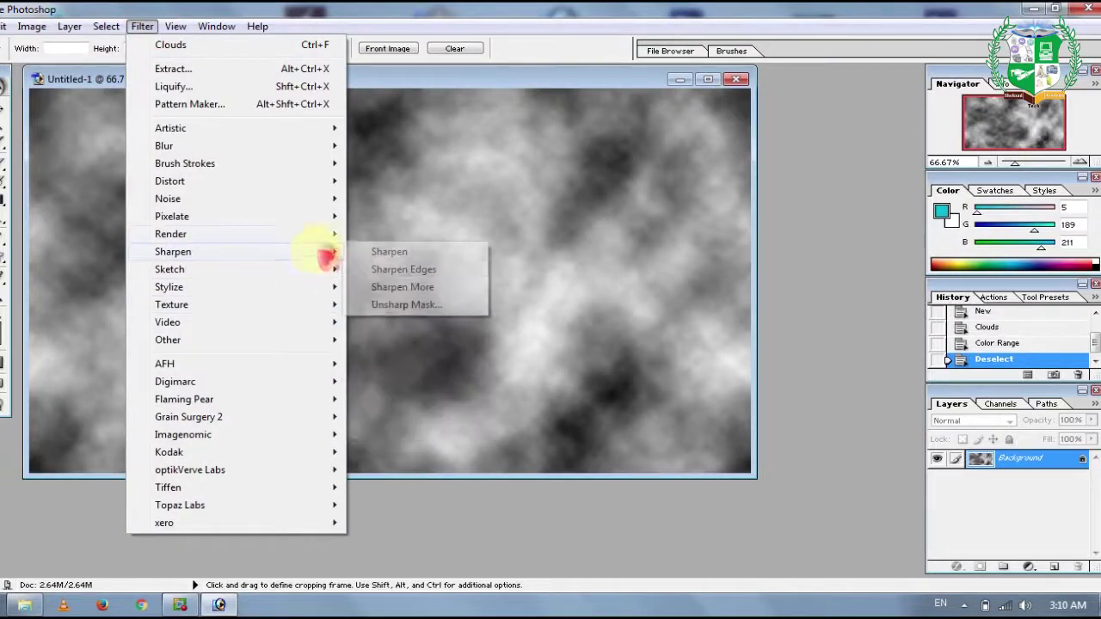
pyautogui.moveTo(331, 239)
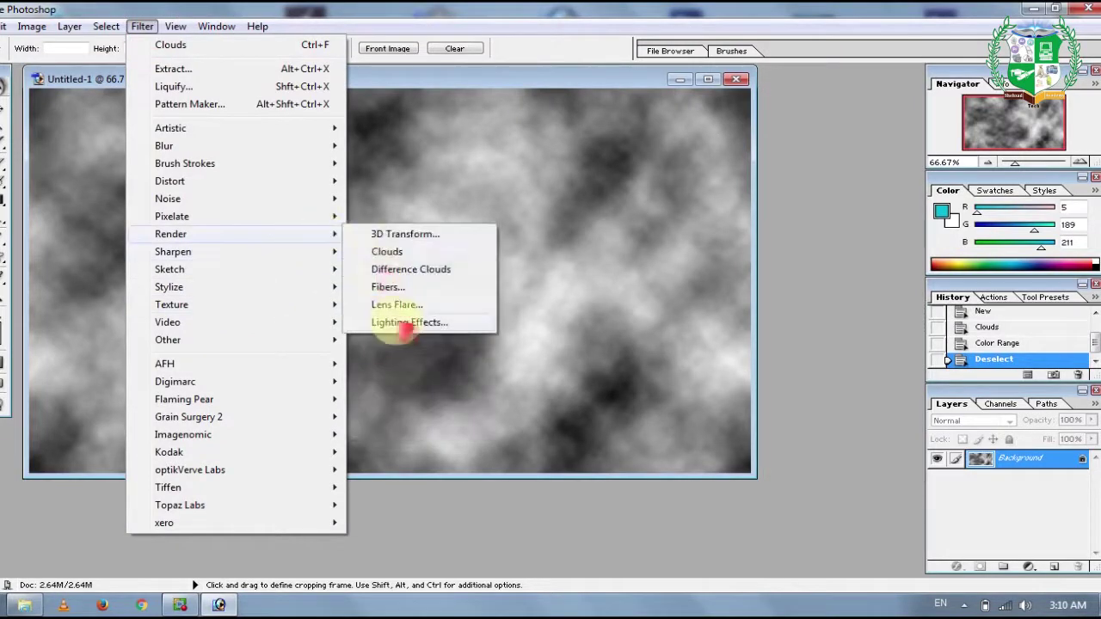
pyautogui.click(404, 269)
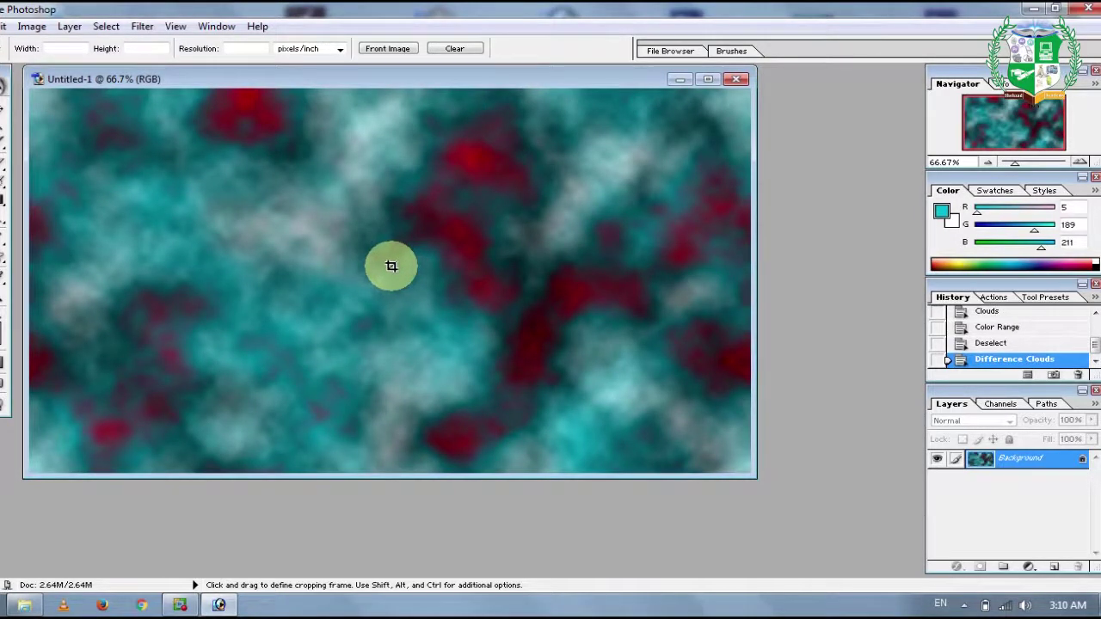
pyautogui.click(142, 27)
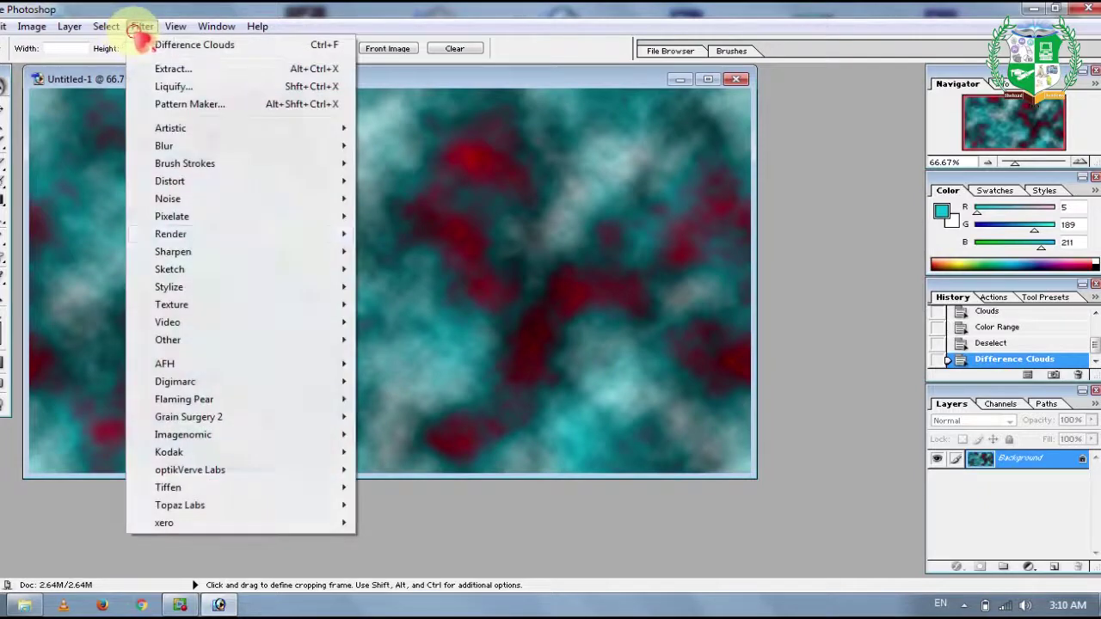
pyautogui.click(326, 237)
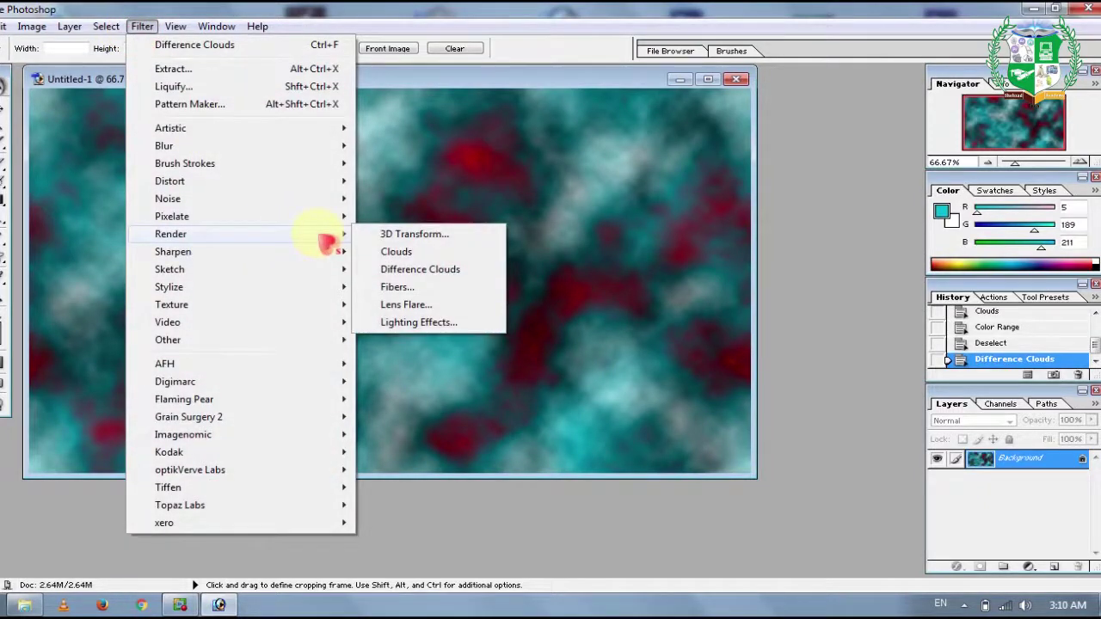
pyautogui.click(467, 184)
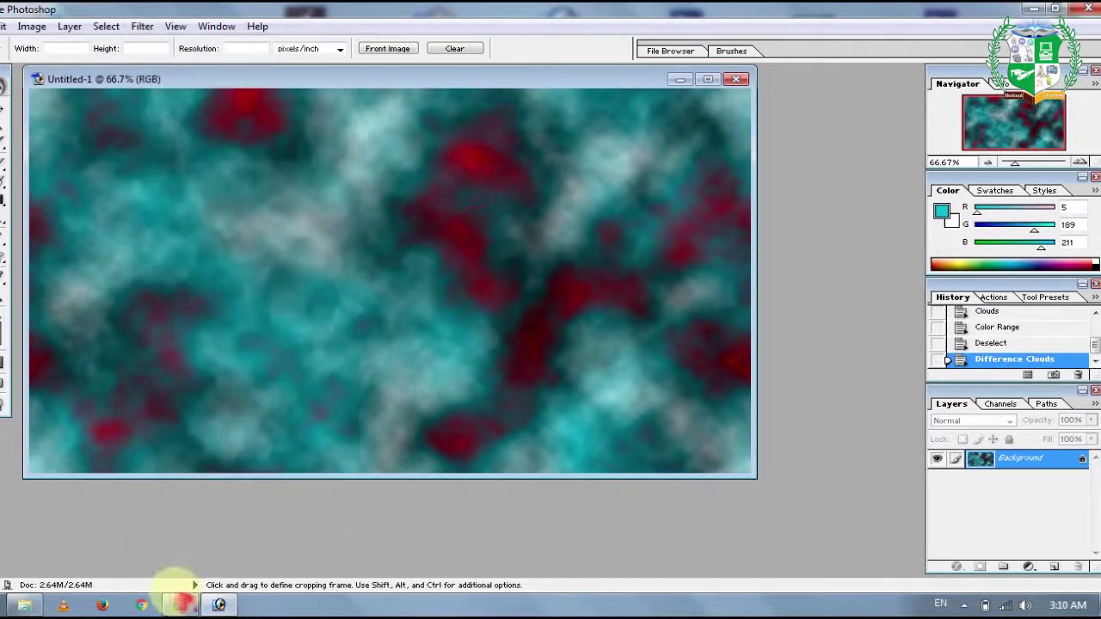